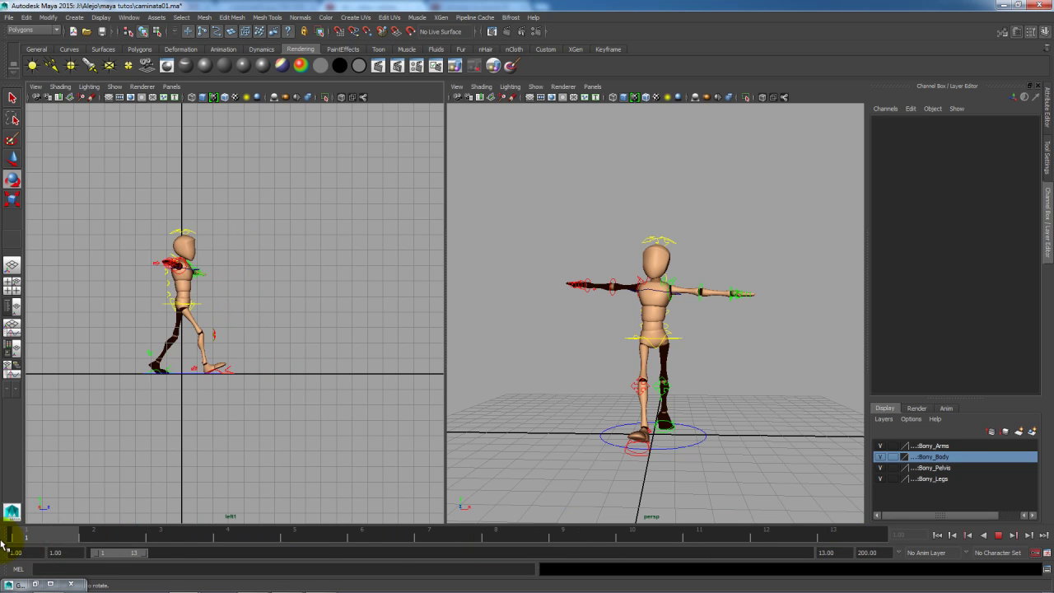
- Rotate the head control at frame 1 so the head faces forward against the torso's twist, and key the pose
left_click(14, 537)
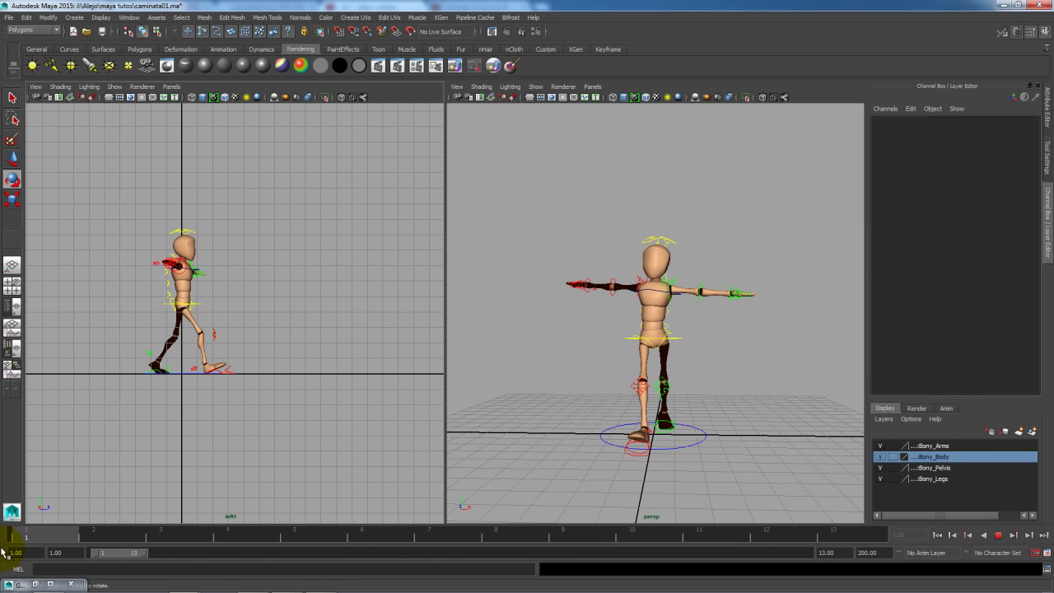
left_click(667, 241)
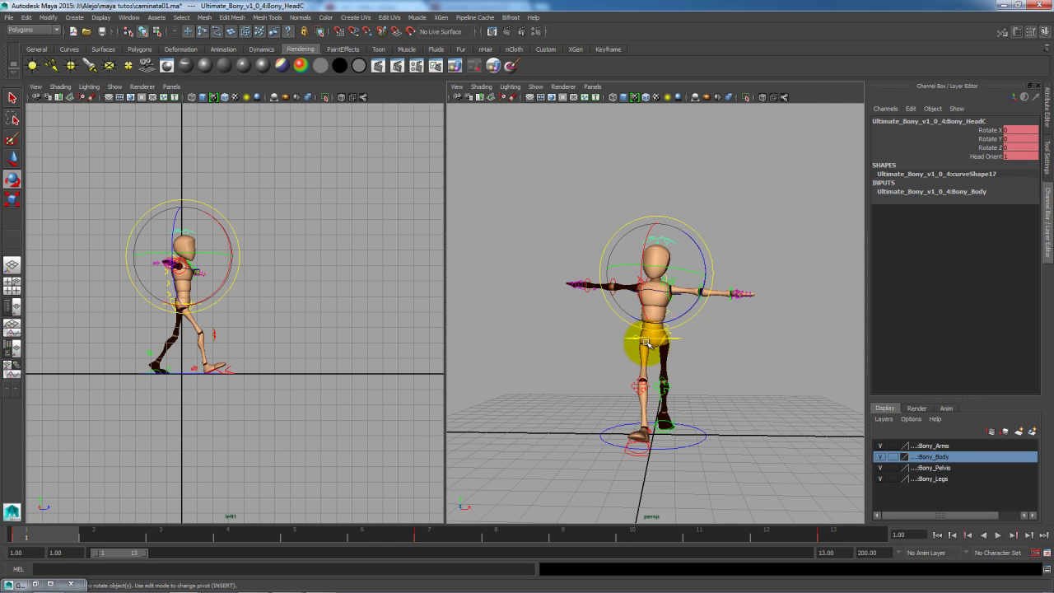
scroll(648, 343, "up", 4)
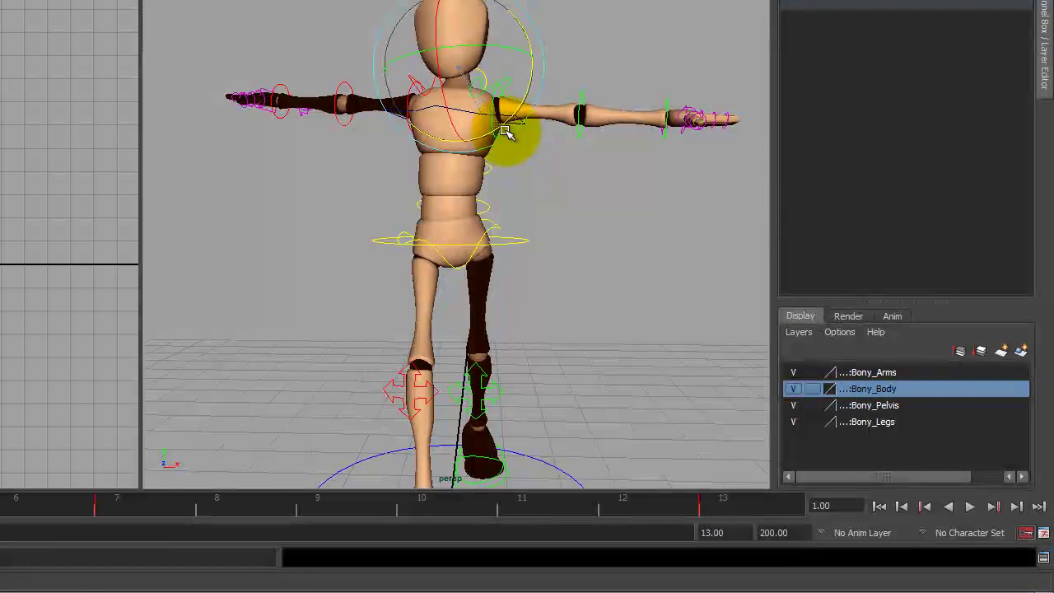
key("ctrl+z")
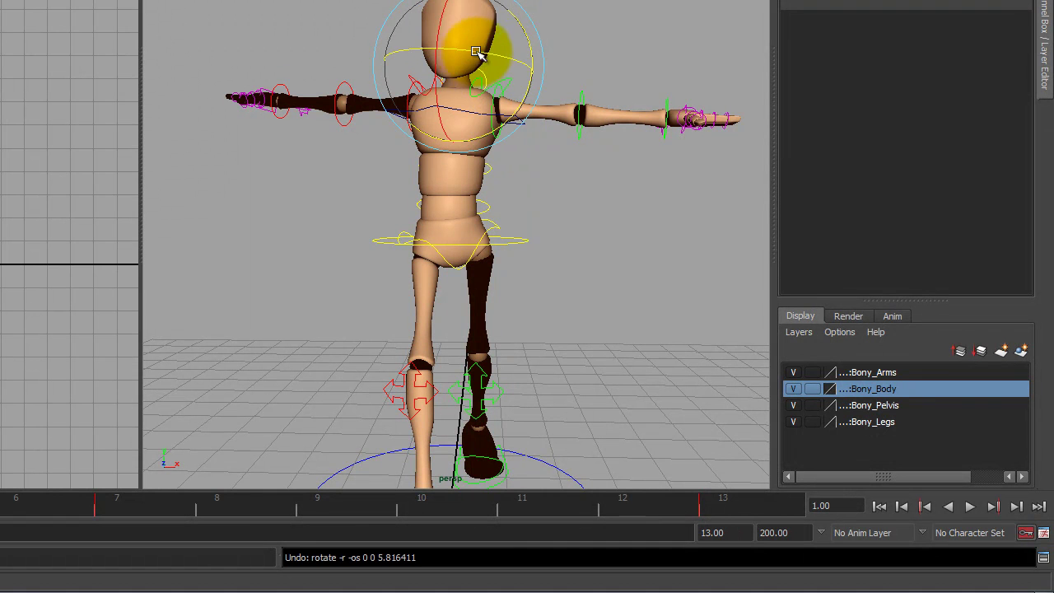
left_click_drag(475, 52, 500, 53)
left_click(521, 99)
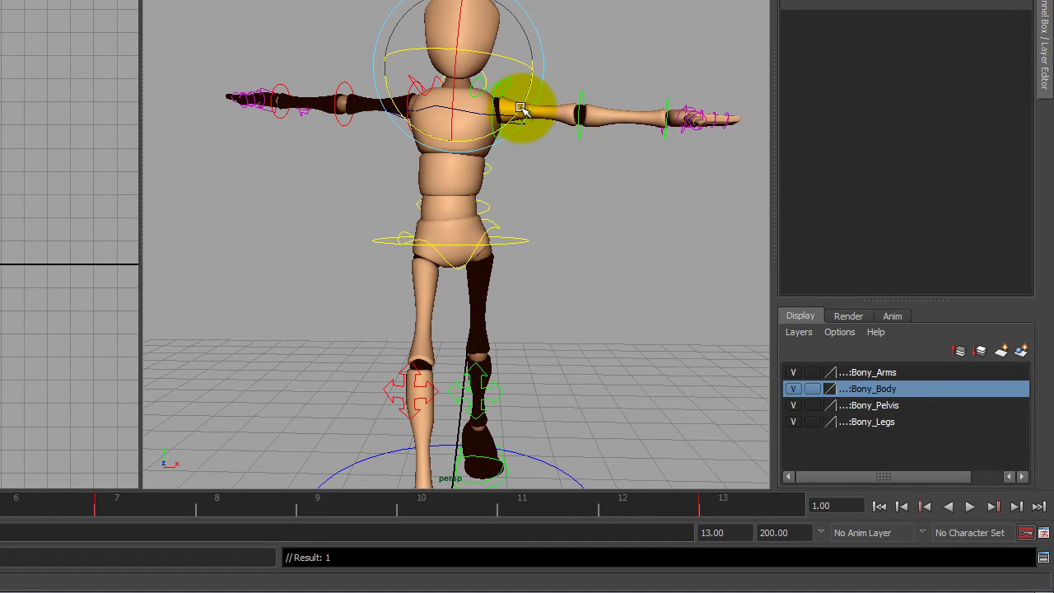
key("s")
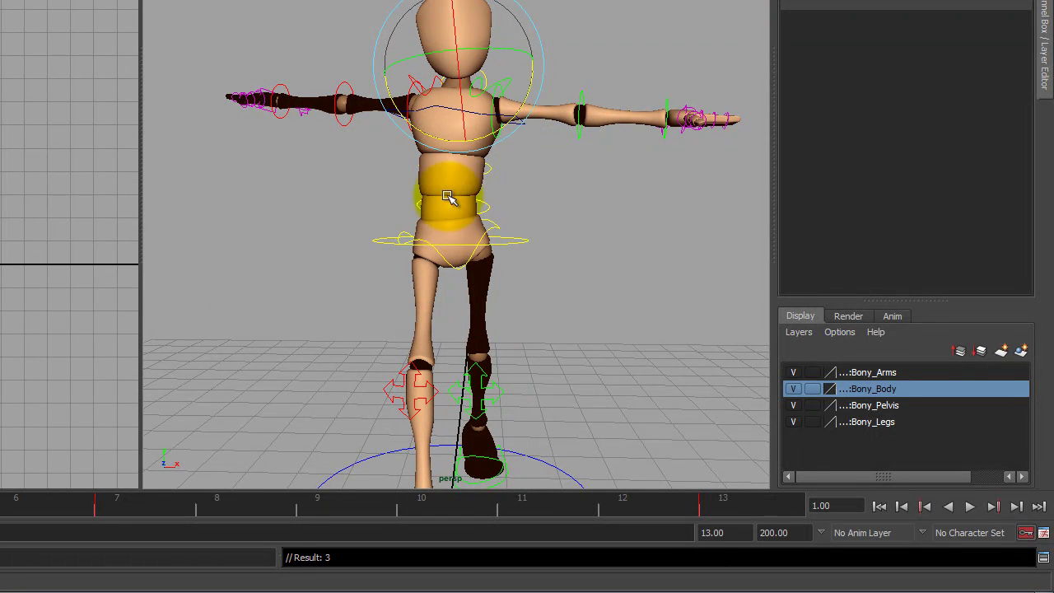
left_click_drag(511, 129, 520, 120)
key("s")
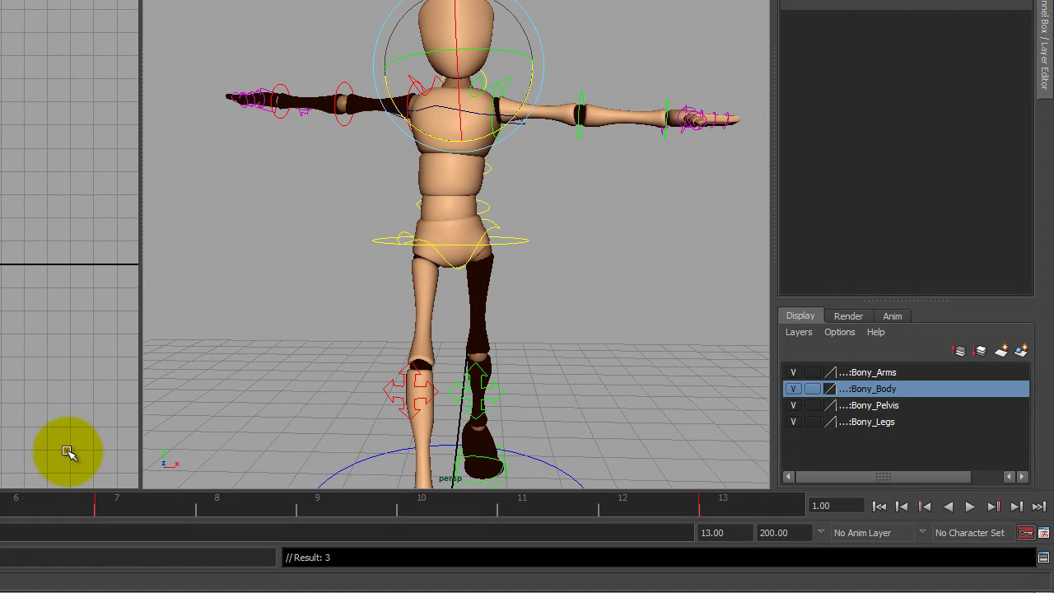
- Rotate the head control at frame 13 so the face looks straight ahead and sits level
key("alt+v")
left_click_drag(72, 539, 417, 547)
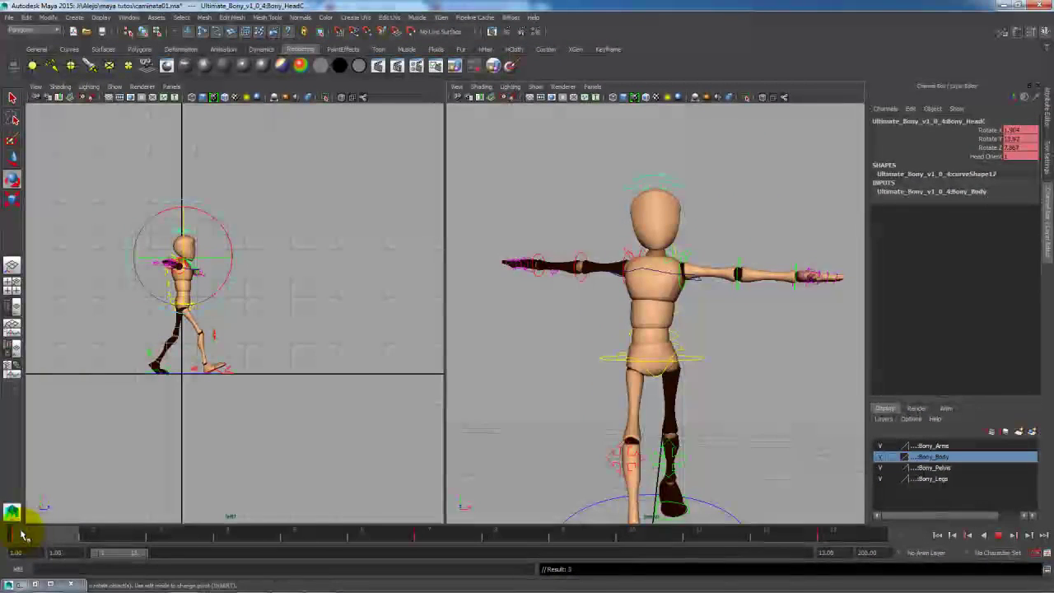
left_click_drag(339, 552, 29, 576)
left_click_drag(560, 545, 830, 542)
scroll(669, 310, "down", 3)
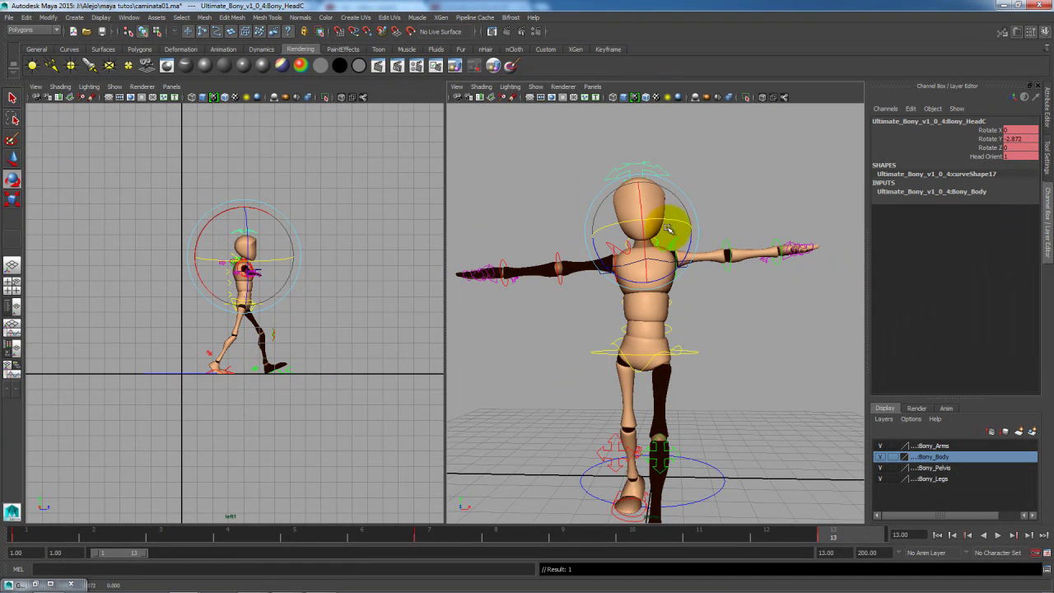
left_click_drag(644, 242, 689, 252)
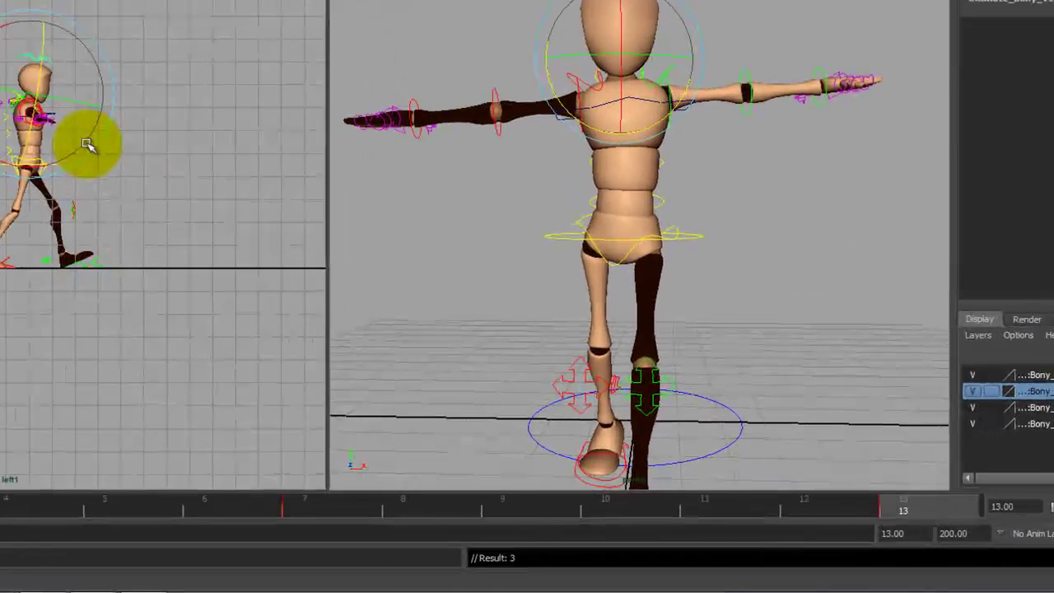
left_click_drag(283, 289, 284, 285)
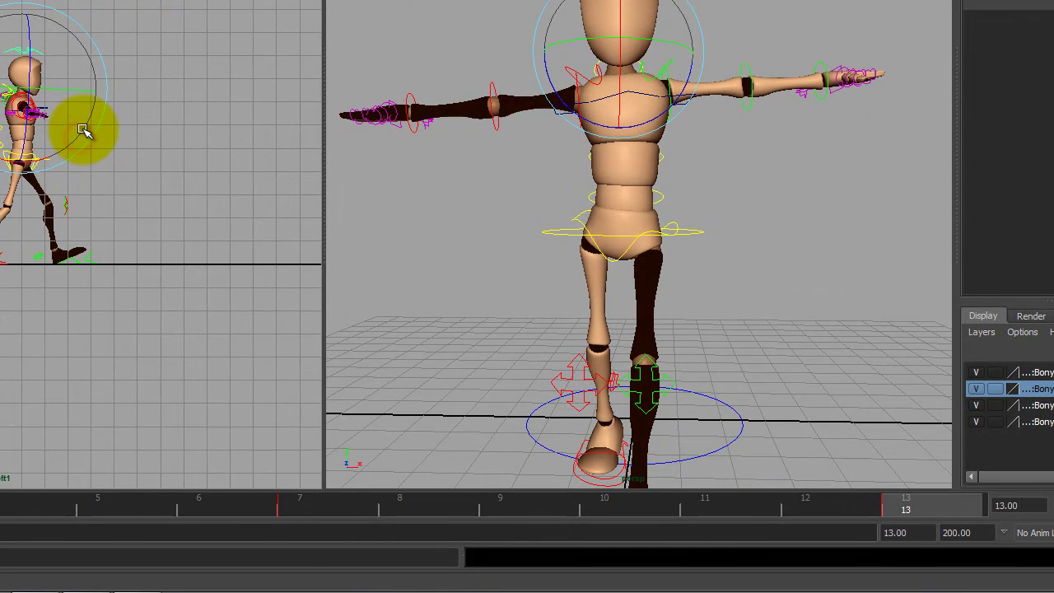
- Align the head at frame 7 and refine its rotation at frame 1 to about X 1.2, Y 14, Z 5, checking the motion
left_click_drag(910, 497, 316, 526)
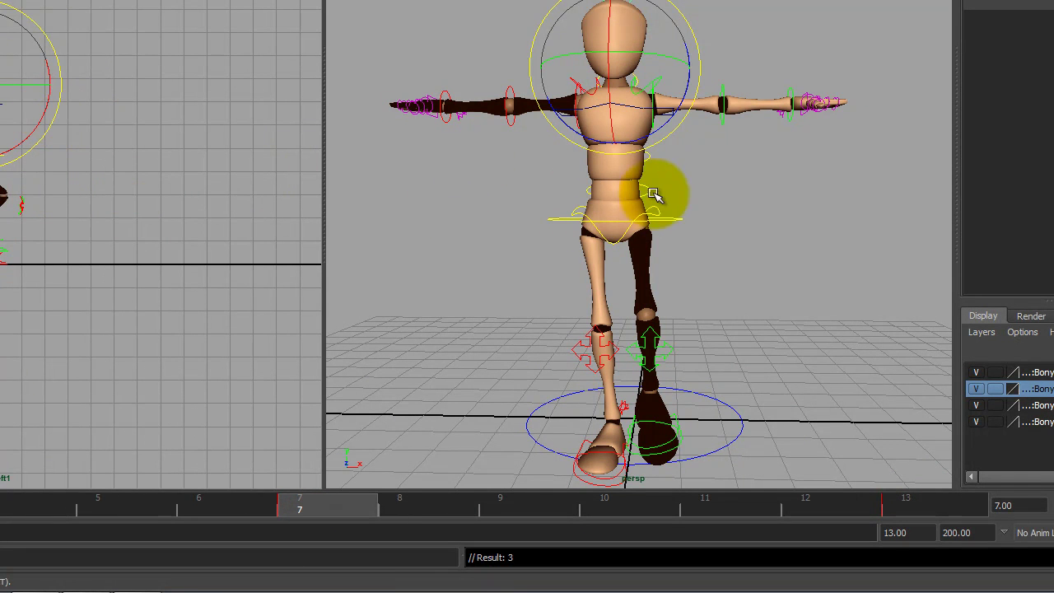
left_click_drag(638, 507, 7, 557)
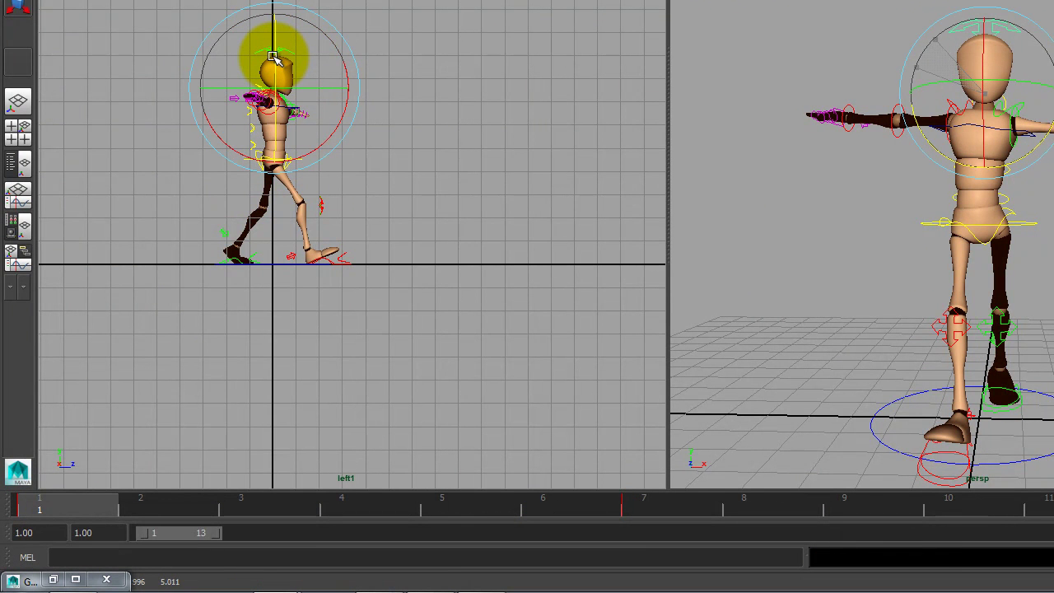
left_click(441, 259)
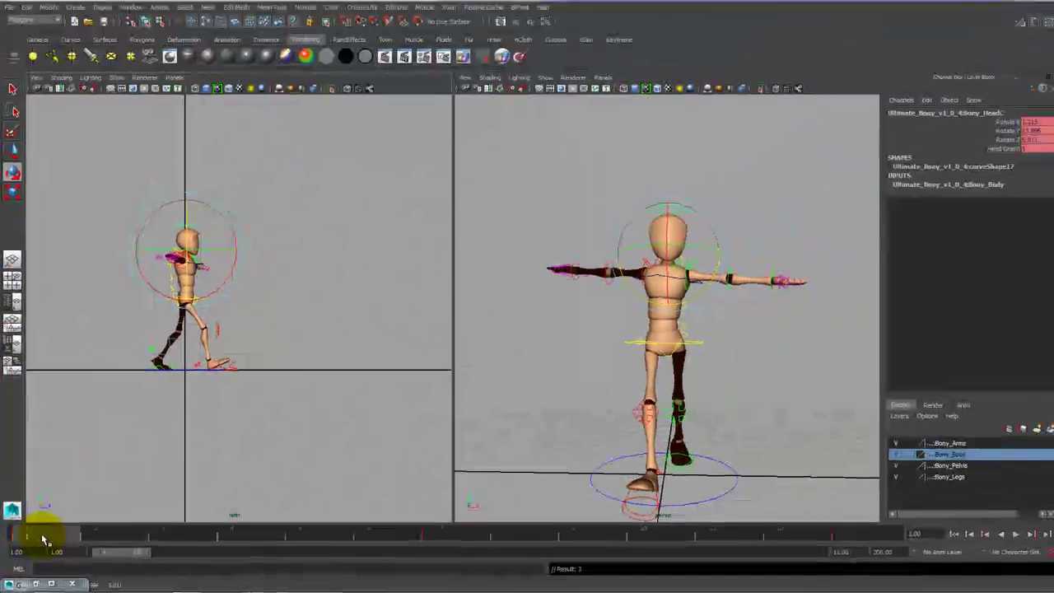
left_click_drag(58, 508, 526, 527)
left_click_drag(352, 547, 25, 569)
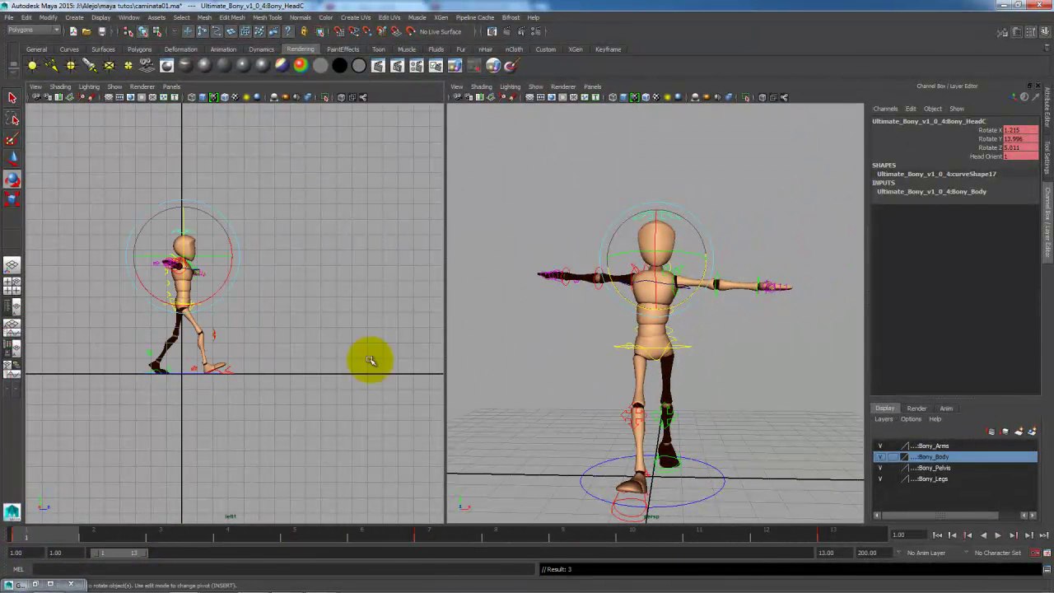
left_click(743, 186)
left_click_drag(33, 533, 431, 566)
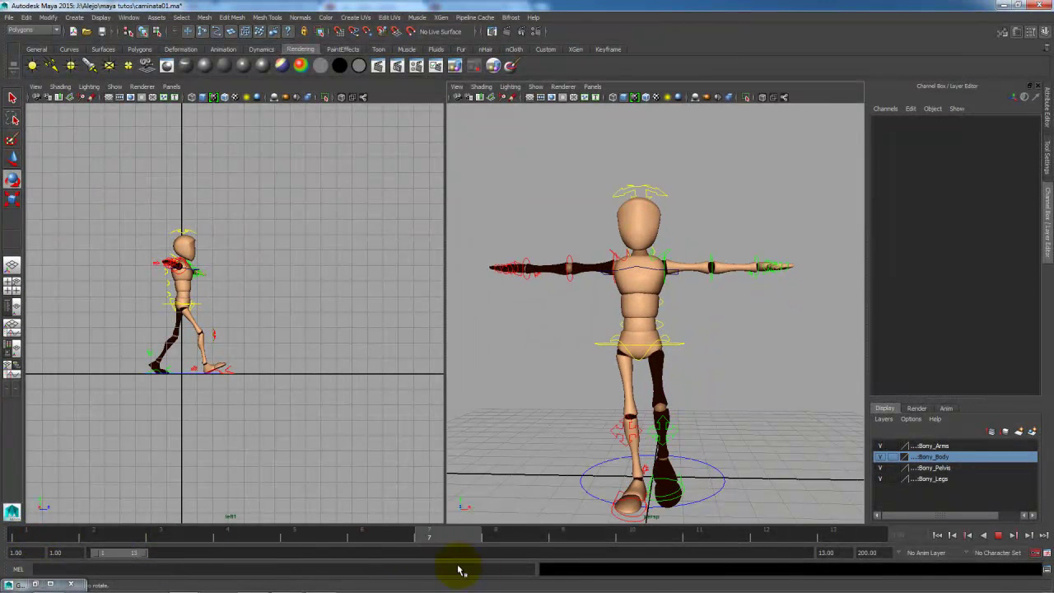
left_click_drag(296, 588, 2, 577)
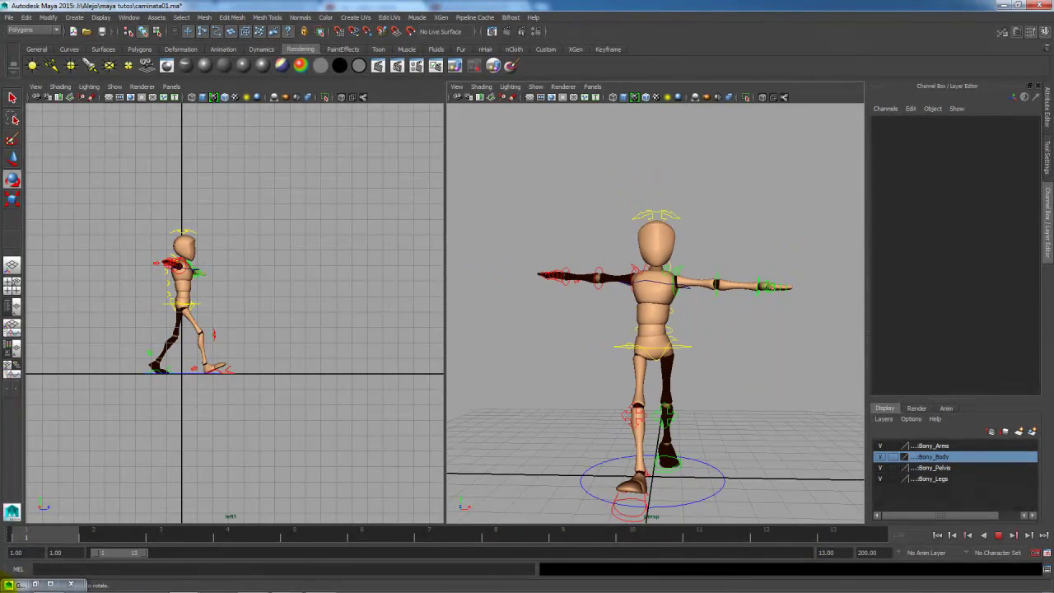
- Rotate the left and right clavicle controls at frame 1 to complement the torso's twist, and key them
left_click(666, 277)
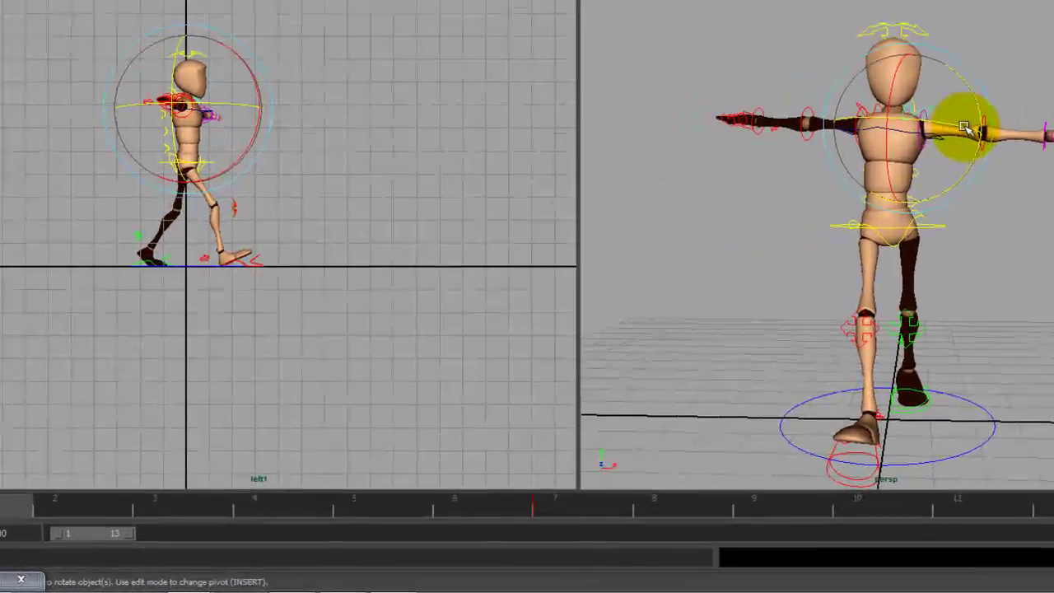
left_click_drag(969, 123, 952, 124)
key("s")
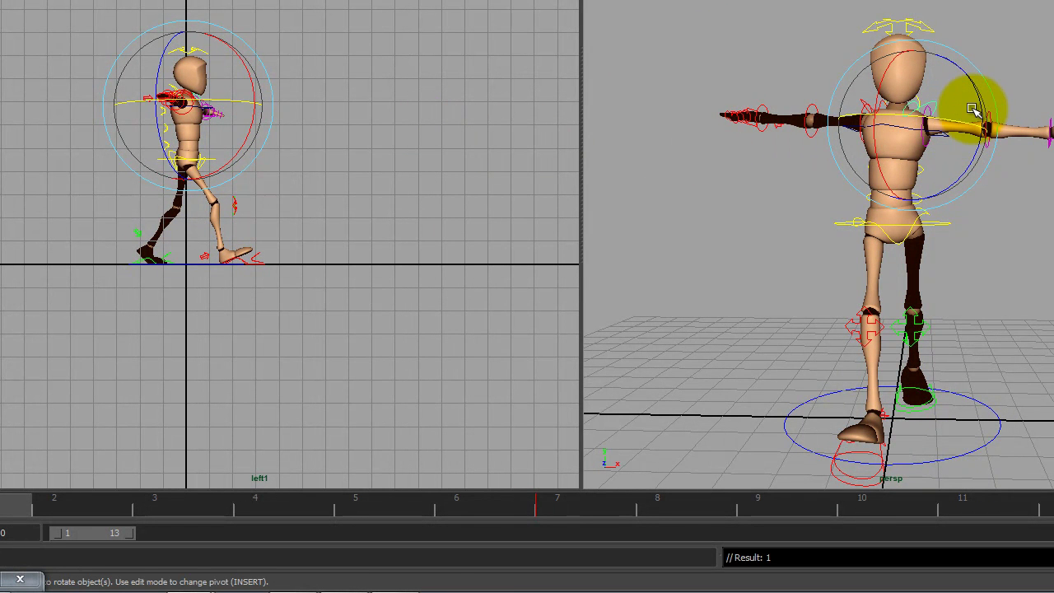
left_click_drag(982, 111, 983, 118)
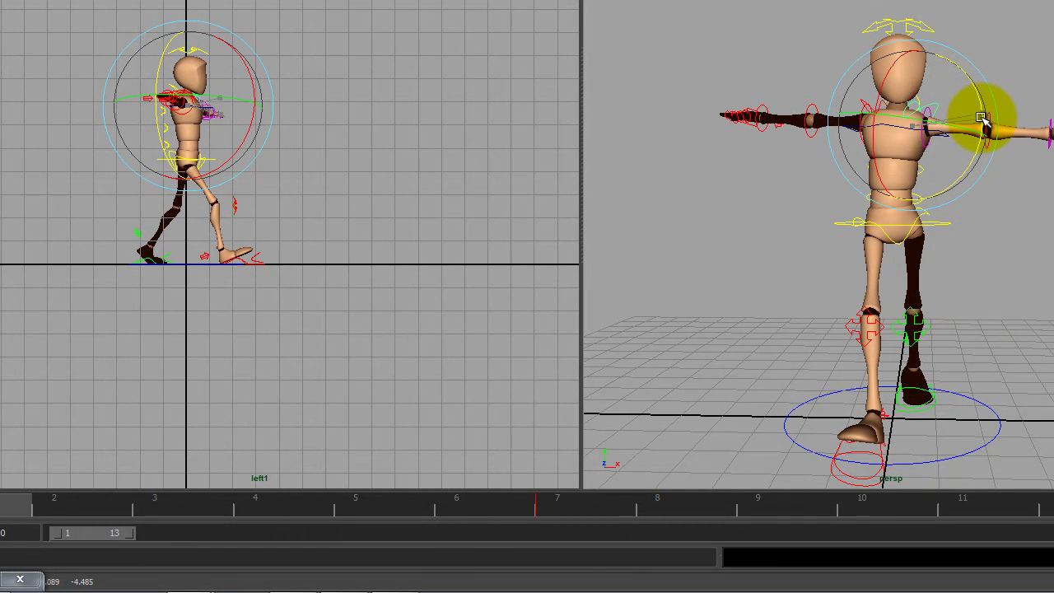
left_click(773, 191)
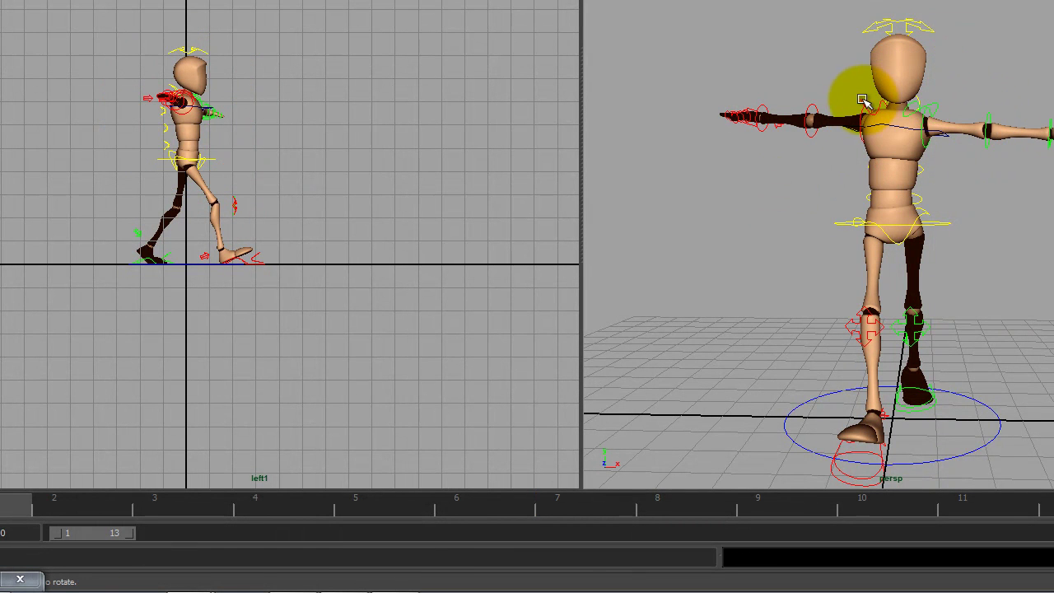
left_click(894, 107)
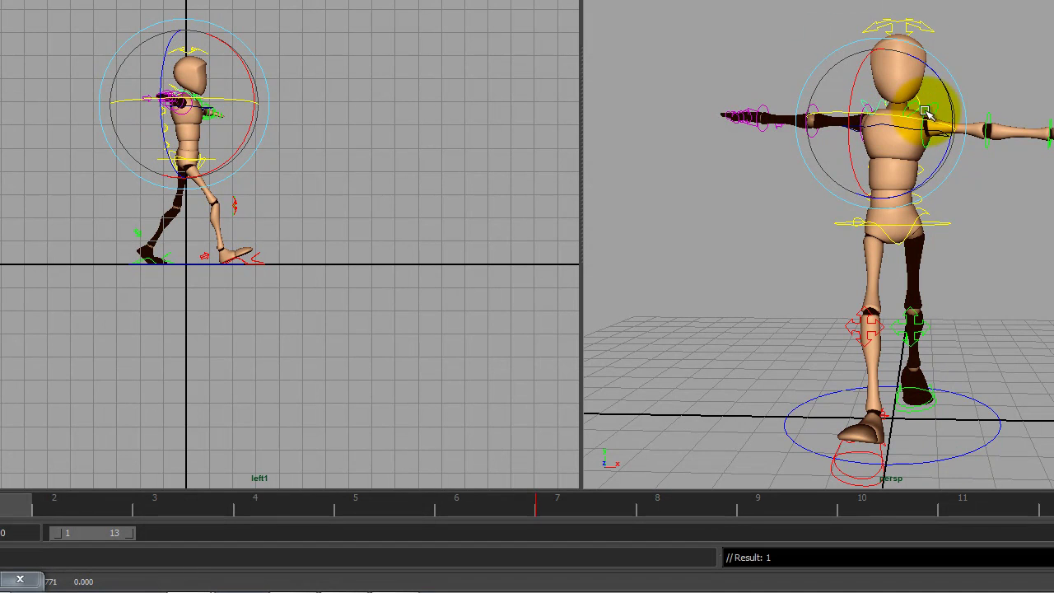
key("s")
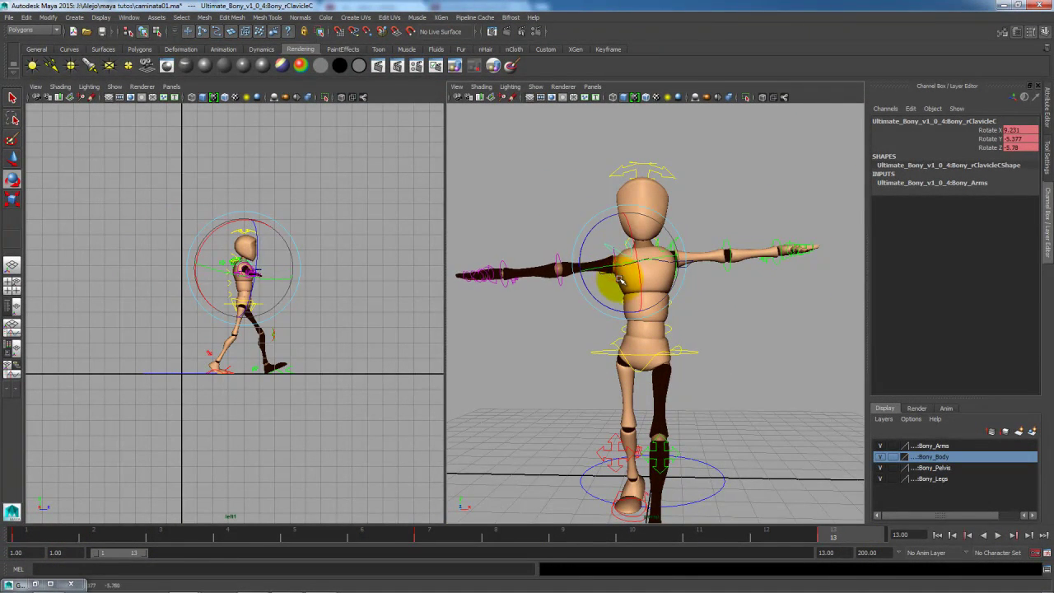
- Rotate the left clavicle control at frame 13 to about X 2.2, Y 8.9, Z -0.9 and review the motion from frame 1
left_click(699, 221)
left_click(687, 245)
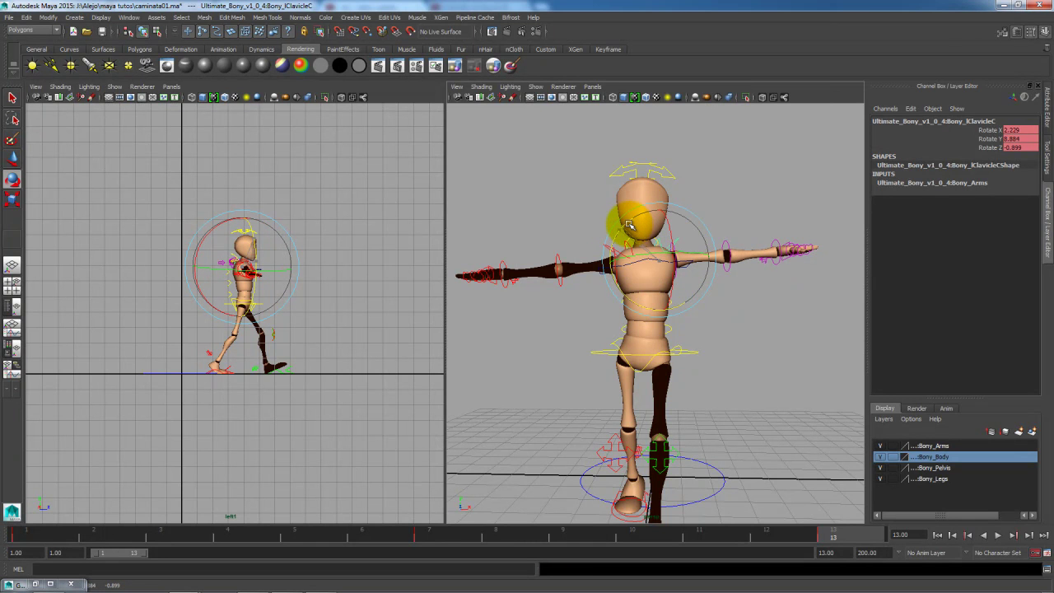
left_click_drag(843, 543, 21, 584)
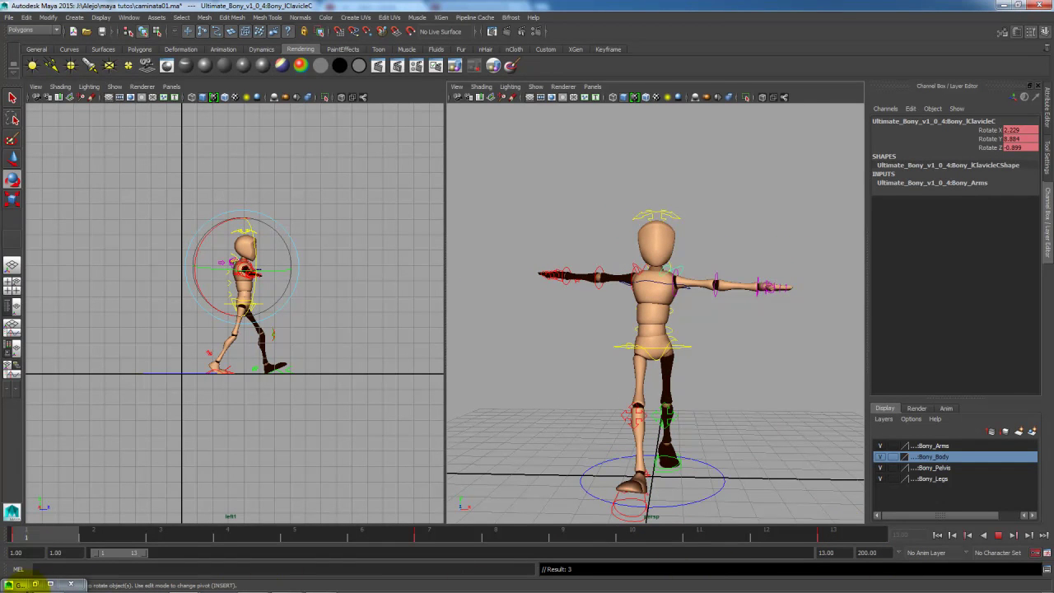
- Rotate the left FK shoulder control at frame 1 so the left arm hangs down beside the body
left_click(796, 353)
left_click(688, 286)
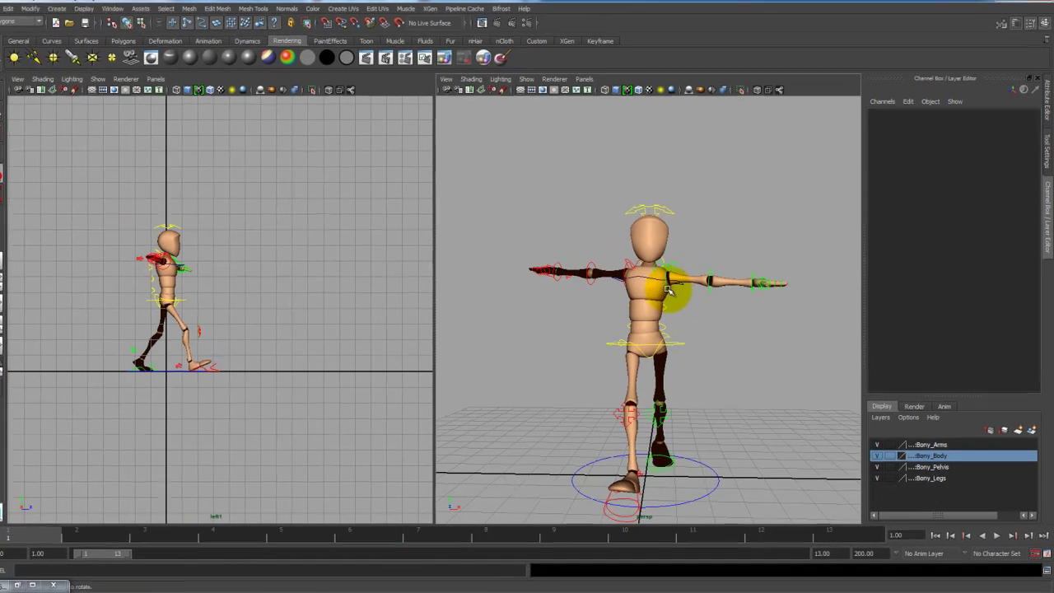
left_click_drag(551, 130, 562, 238)
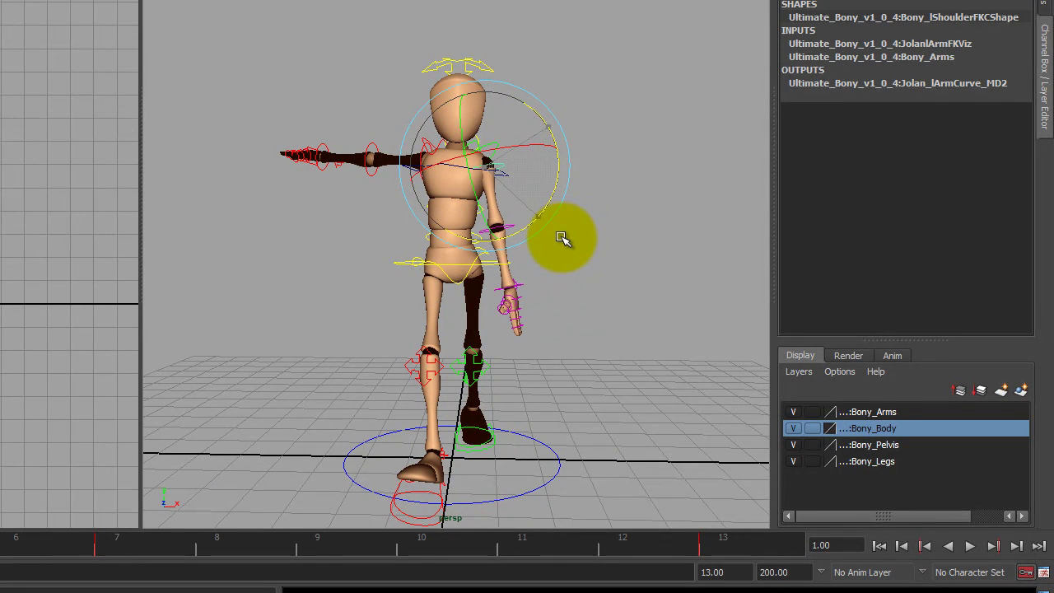
- Rotate the right FK shoulder control at frame 1 so the right arm also hangs down beside the body
left_click(371, 191)
left_click(434, 166)
left_click_drag(534, 159, 567, 170)
left_click(570, 168)
left_click(420, 148)
left_click_drag(486, 143, 392, 54)
- Lower both arms beside the body at frame 7 by rotating the right and left FK shoulder controls
left_click_drag(0, 545, 107, 590)
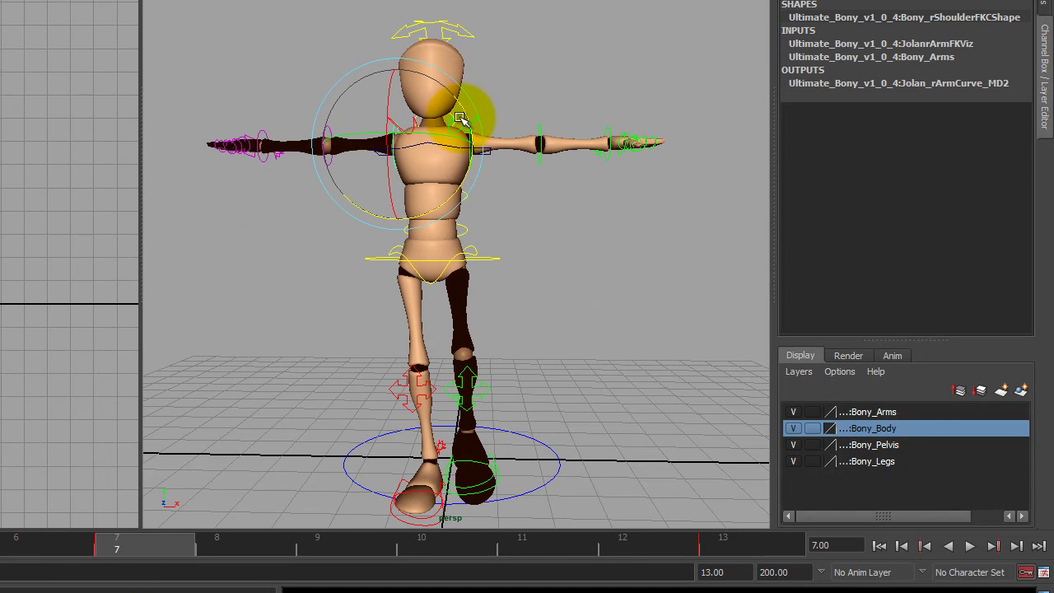
left_click_drag(469, 113, 371, 10)
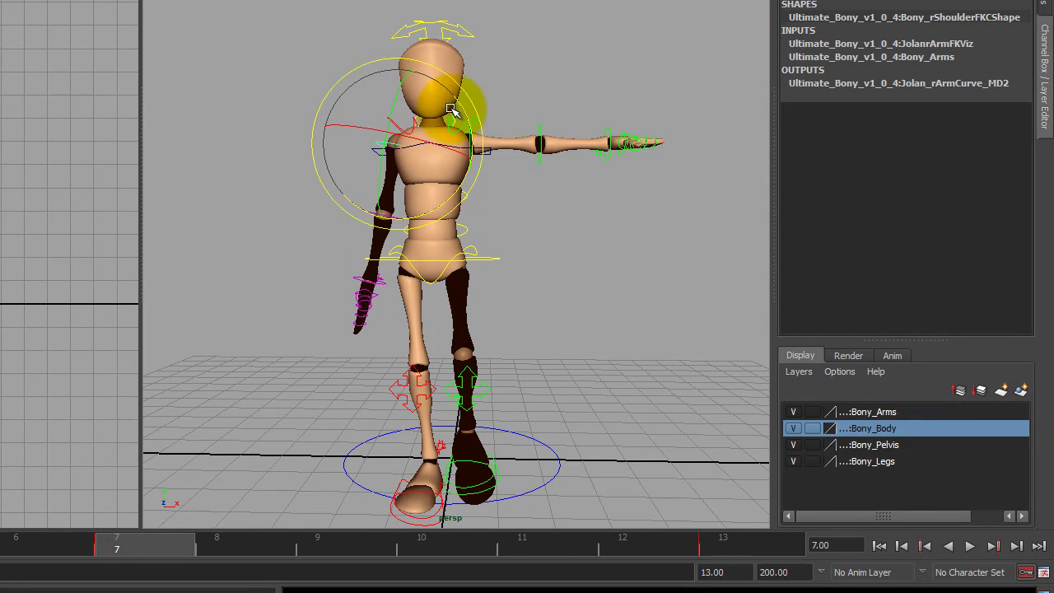
left_click(500, 198)
left_click(469, 163)
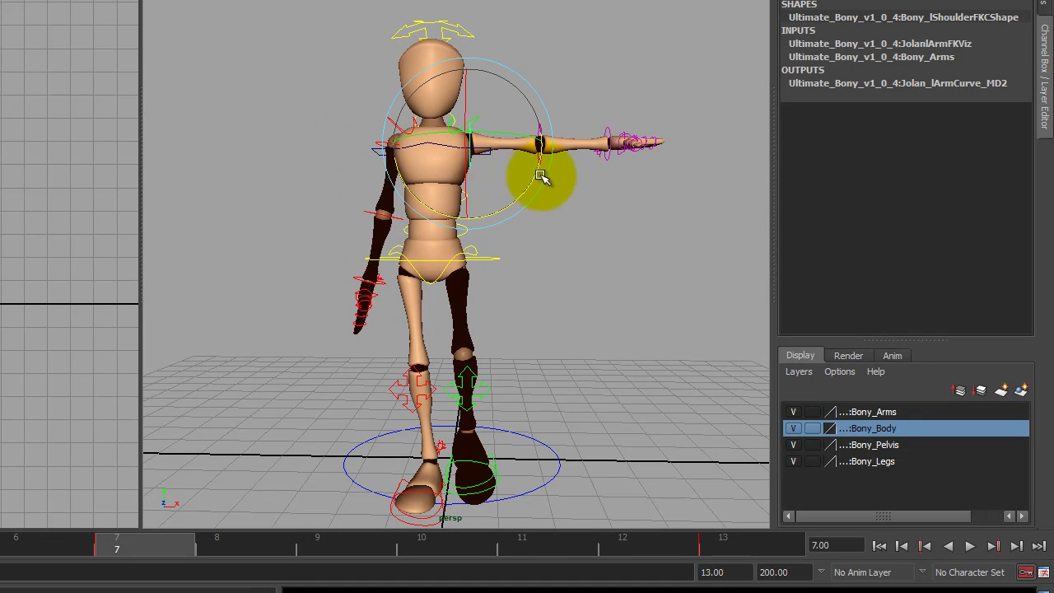
left_click_drag(536, 186, 450, 272)
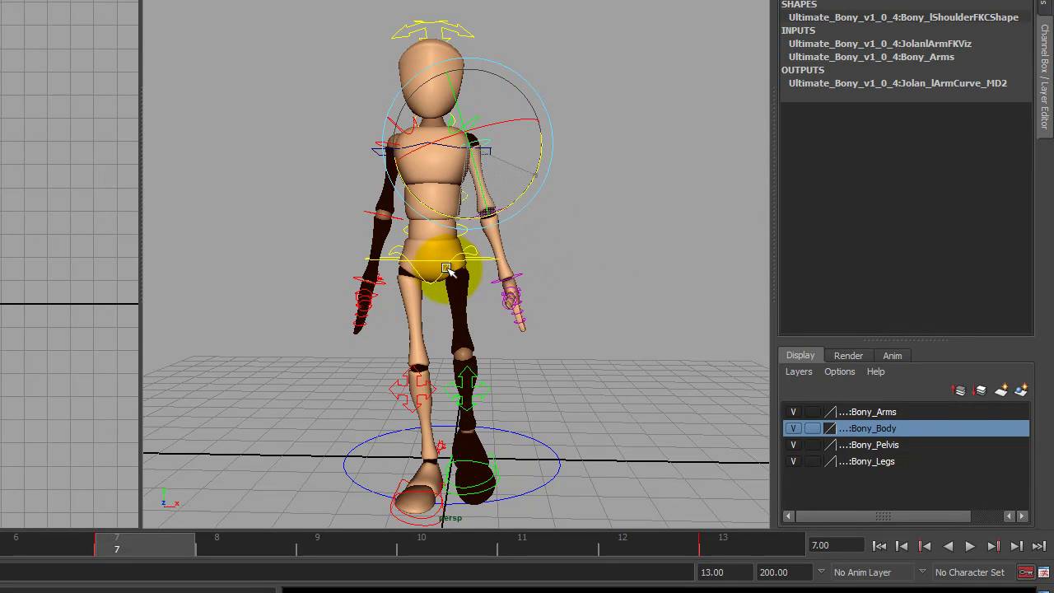
- Lower both arms beside the body at frame 13, rotating the left FK shoulder to Z about -79 and the right to about -73.8
left_click(70, 537)
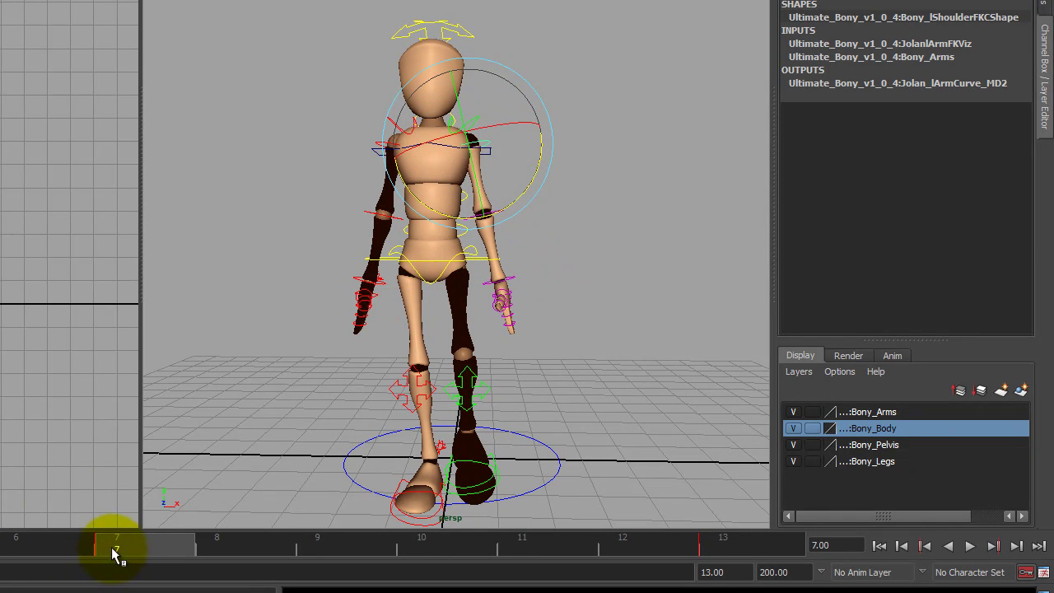
key("alt+v")
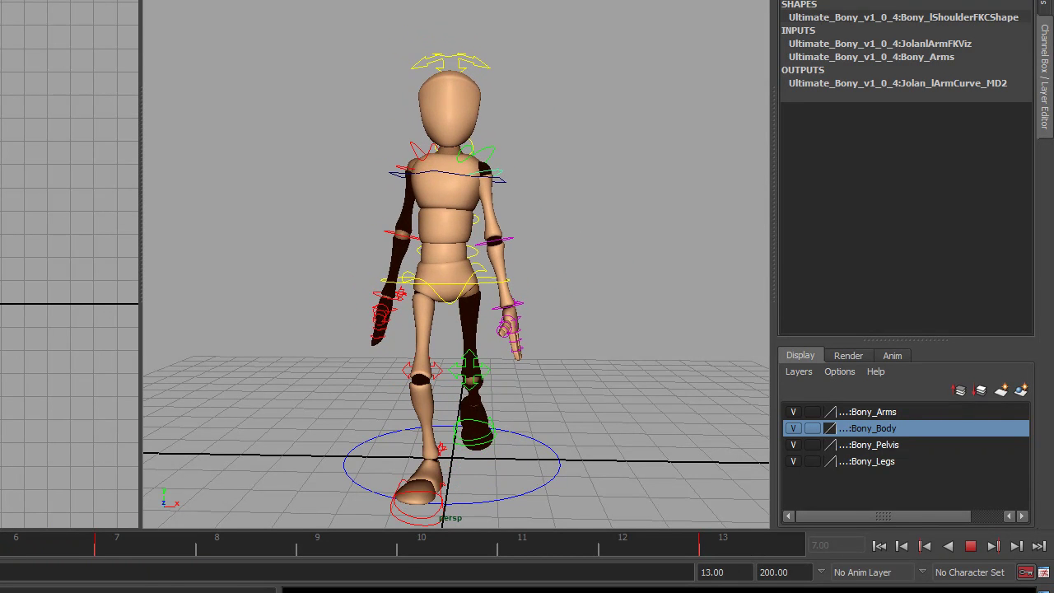
left_click(766, 550)
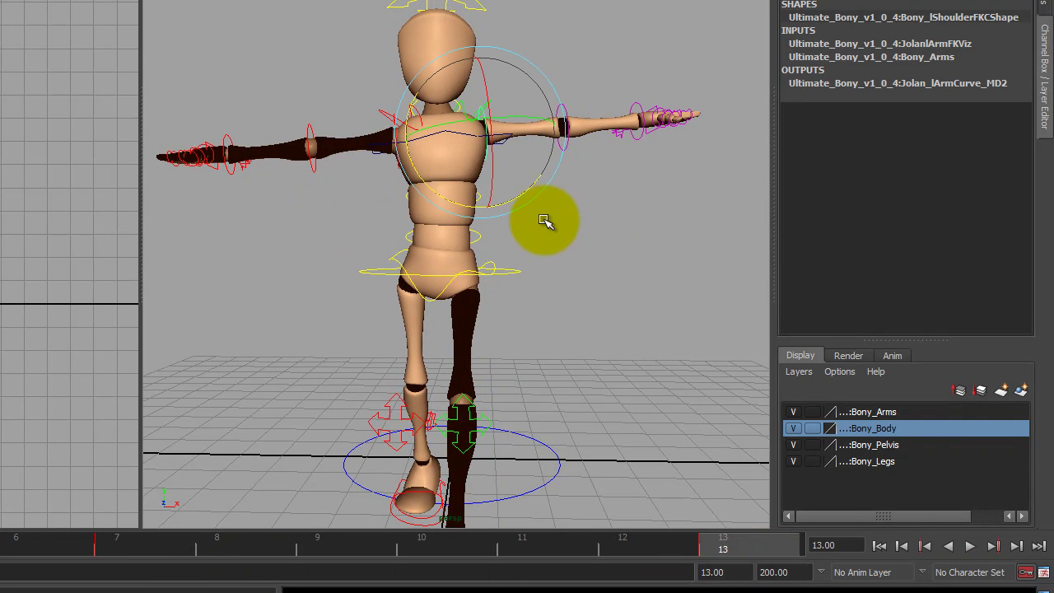
left_click_drag(534, 186, 354, 316)
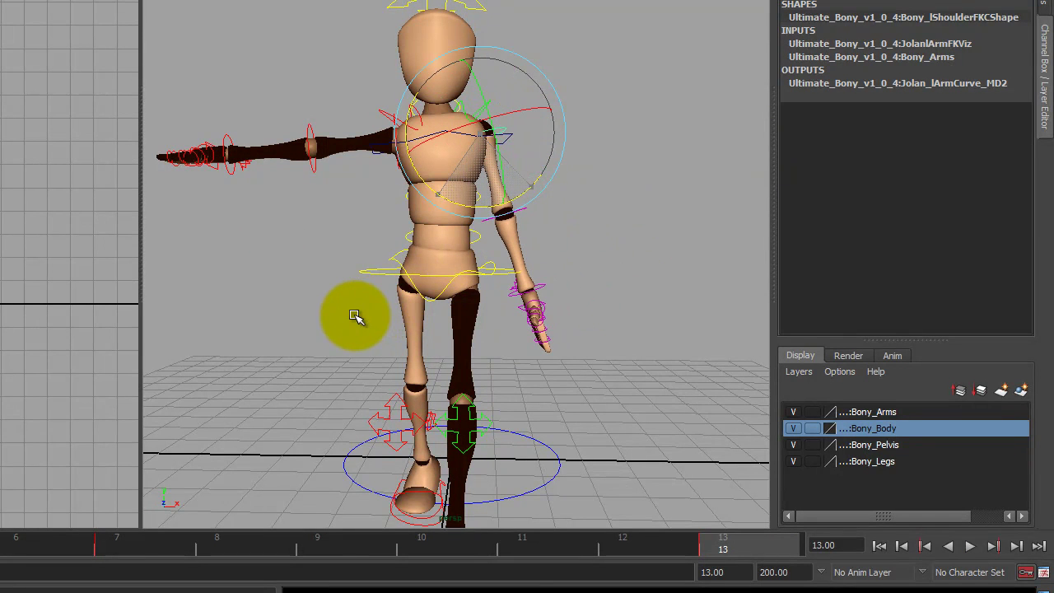
left_click(337, 179)
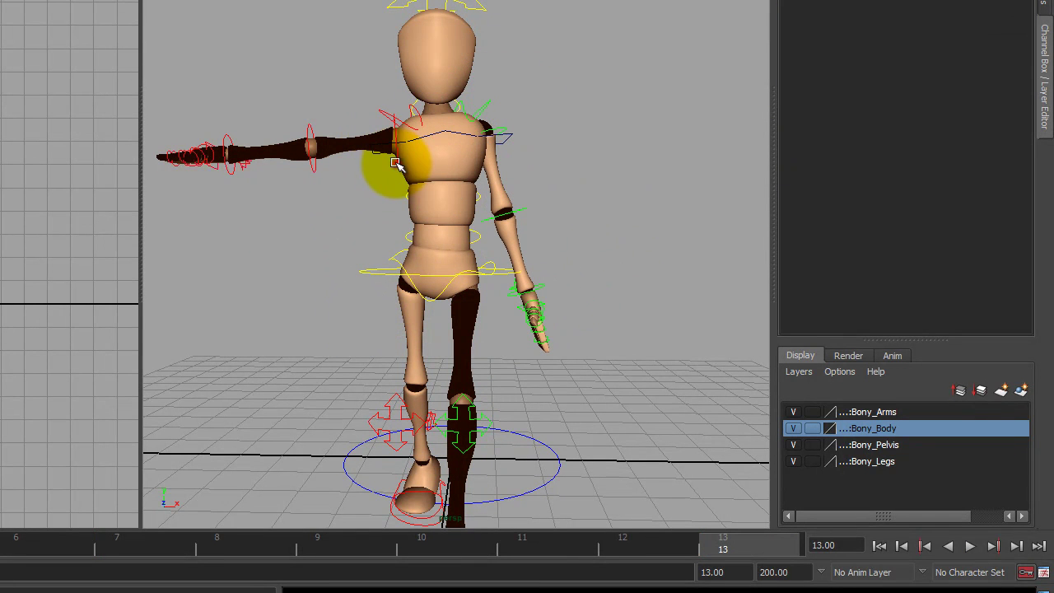
left_click(396, 164)
left_click_drag(439, 203, 484, 112)
- Swing the right arm backward at frame 1 by rotating its FK shoulder control to Y about 19.7, and key the pose
left_click_drag(715, 551, 0, 550)
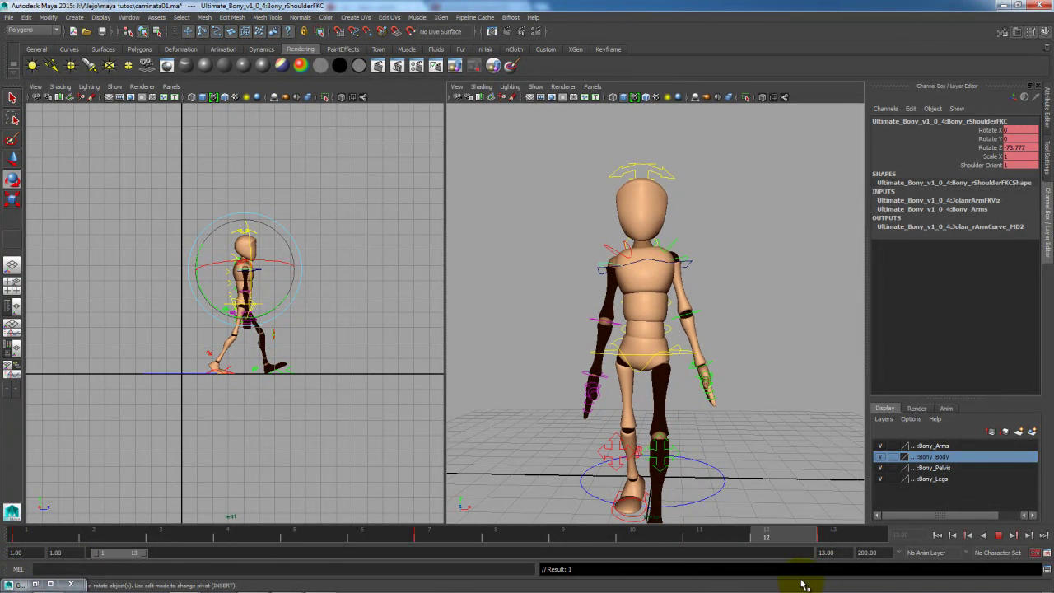
key("Escape")
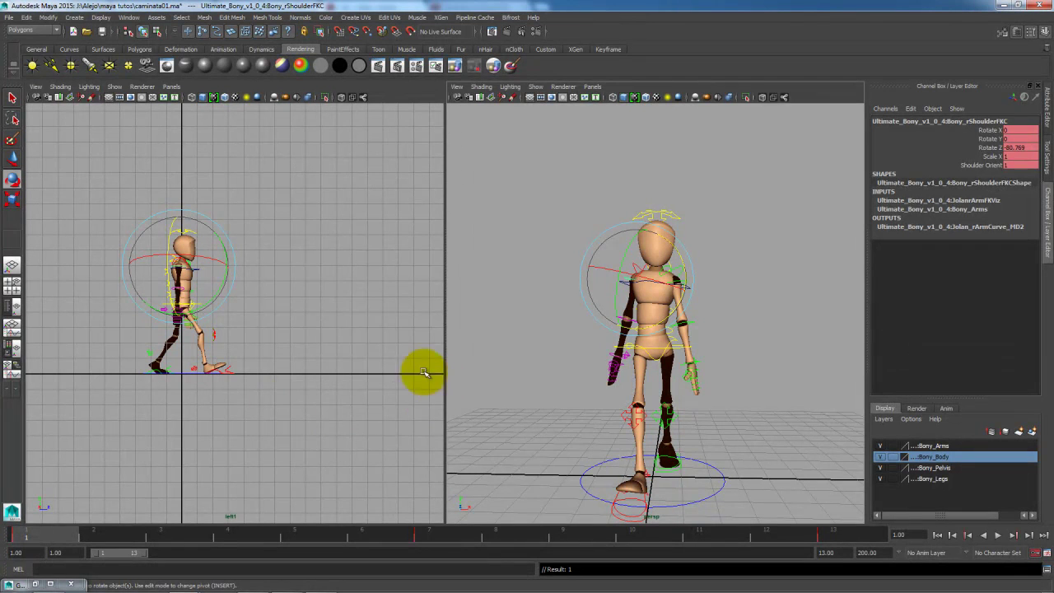
left_click(497, 308)
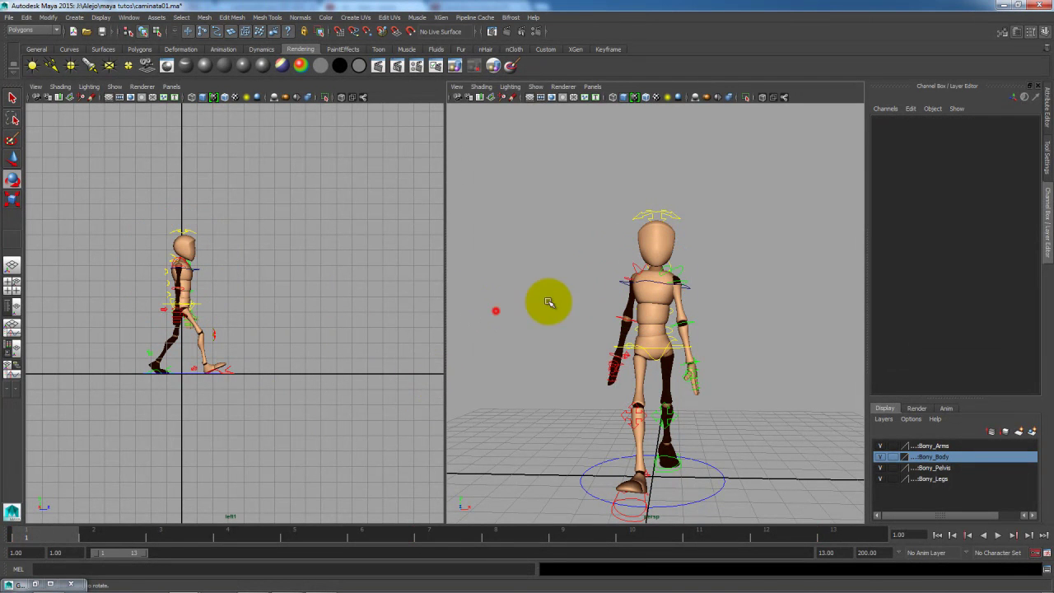
left_click(629, 277)
scroll(319, 320, "up", 5)
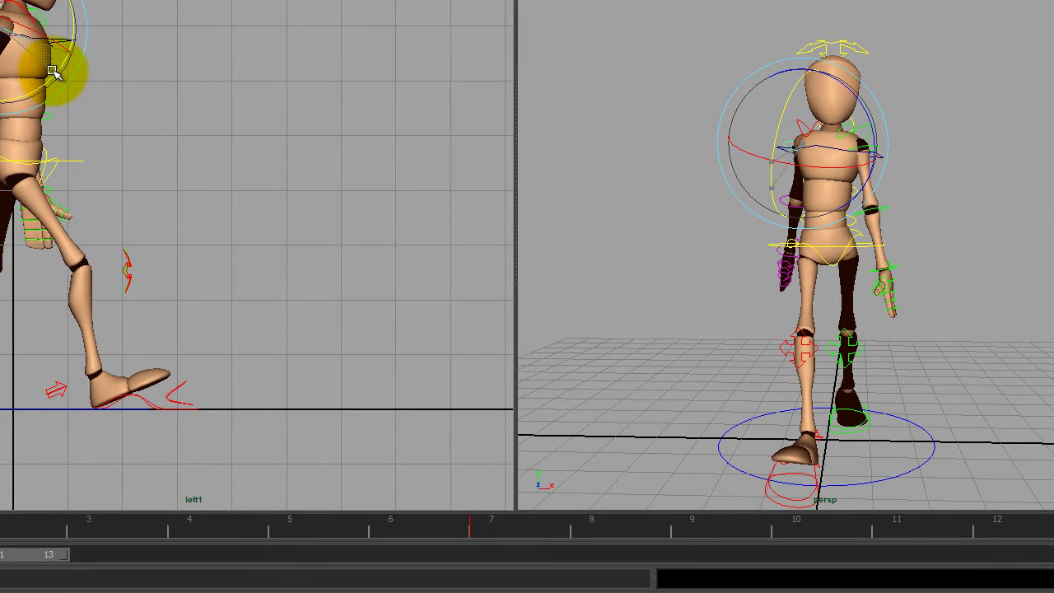
key("s")
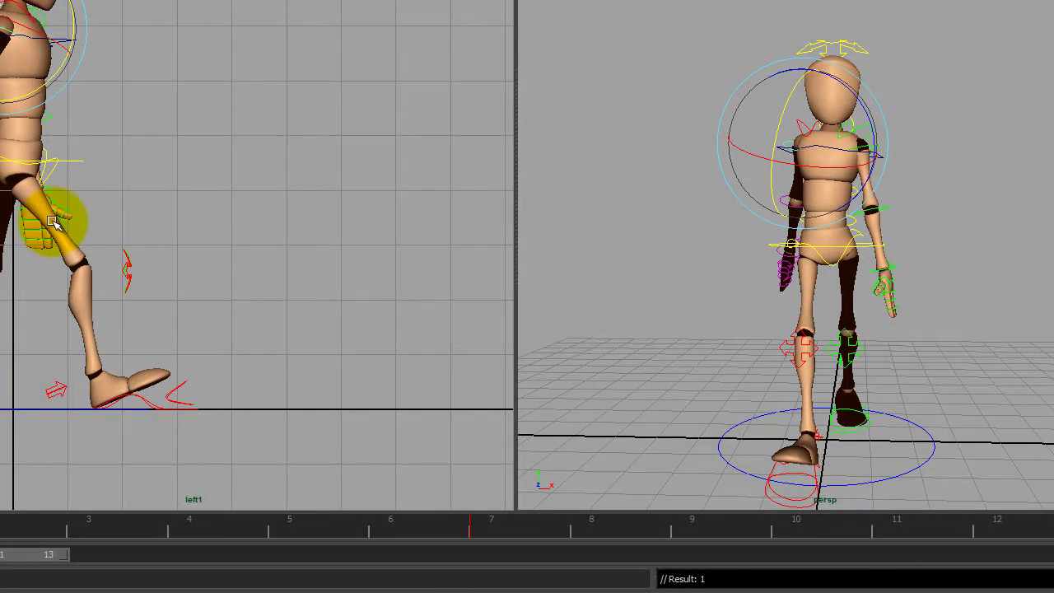
- Swing the left arm forward at frame 1 by rotating its FK shoulder control to Y about -18.8, and key the pose
left_click(945, 223)
left_click(876, 145)
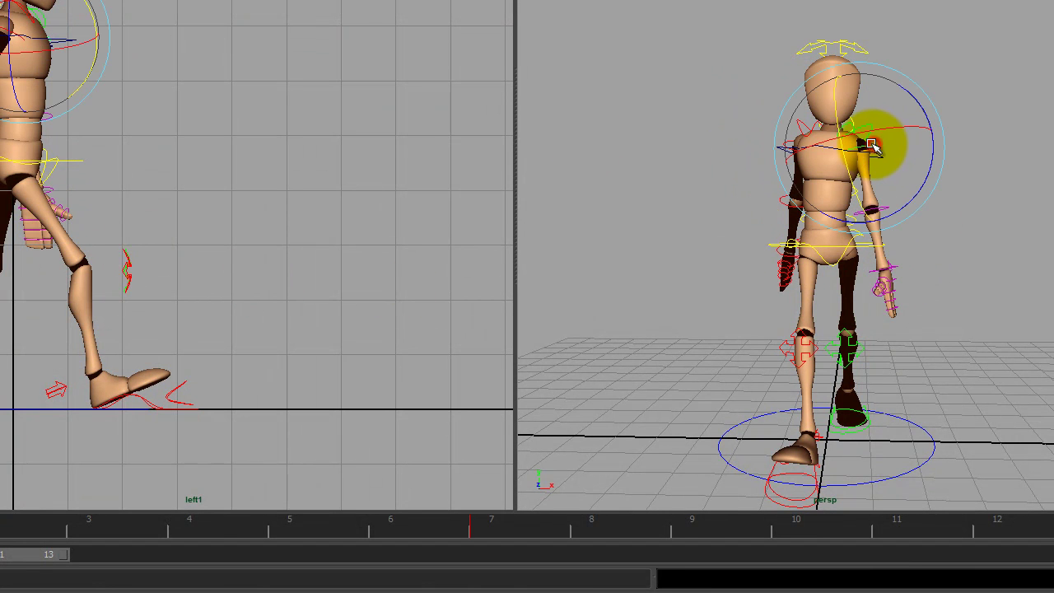
left_click_drag(89, 83, 113, 58)
key("s")
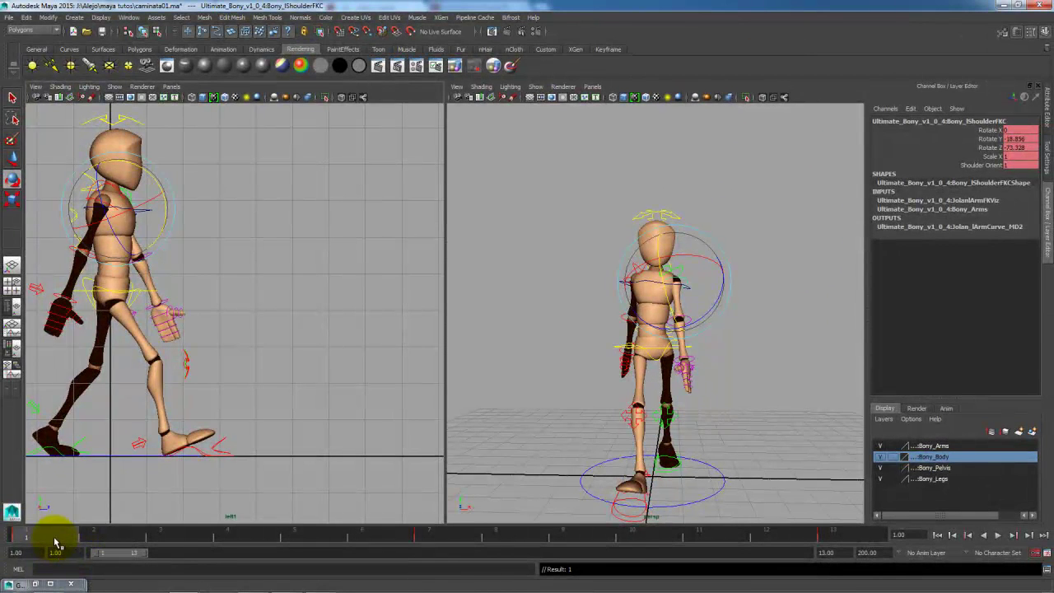
- At frame 13, swing the left arm backward to Rotate Y about 19.7 and the right arm forward to about -23.8 using the FK shoulder controls
left_click_drag(54, 538, 234, 540)
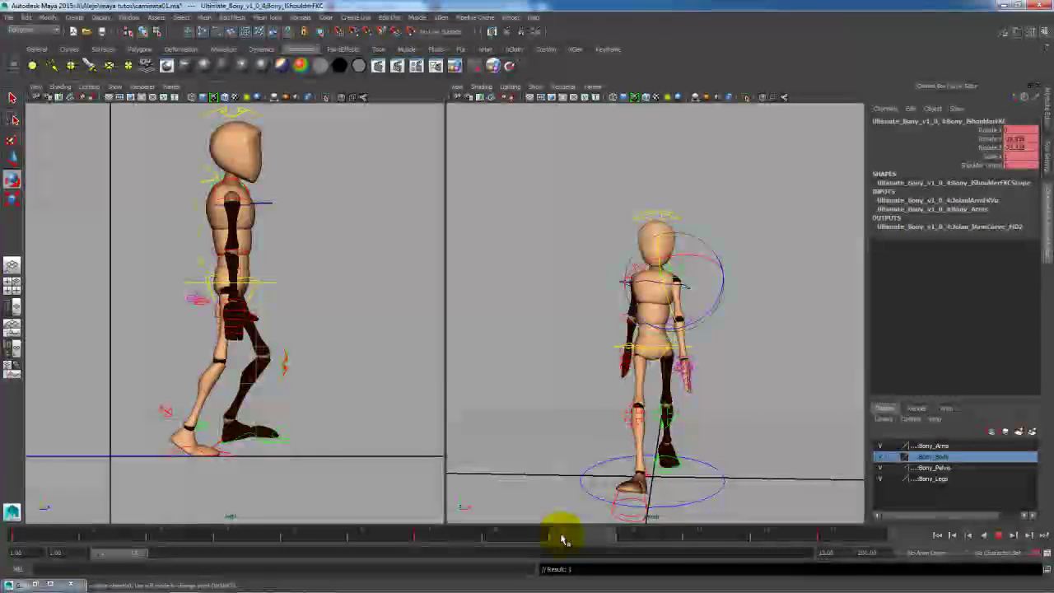
left_click_drag(462, 537, 879, 544)
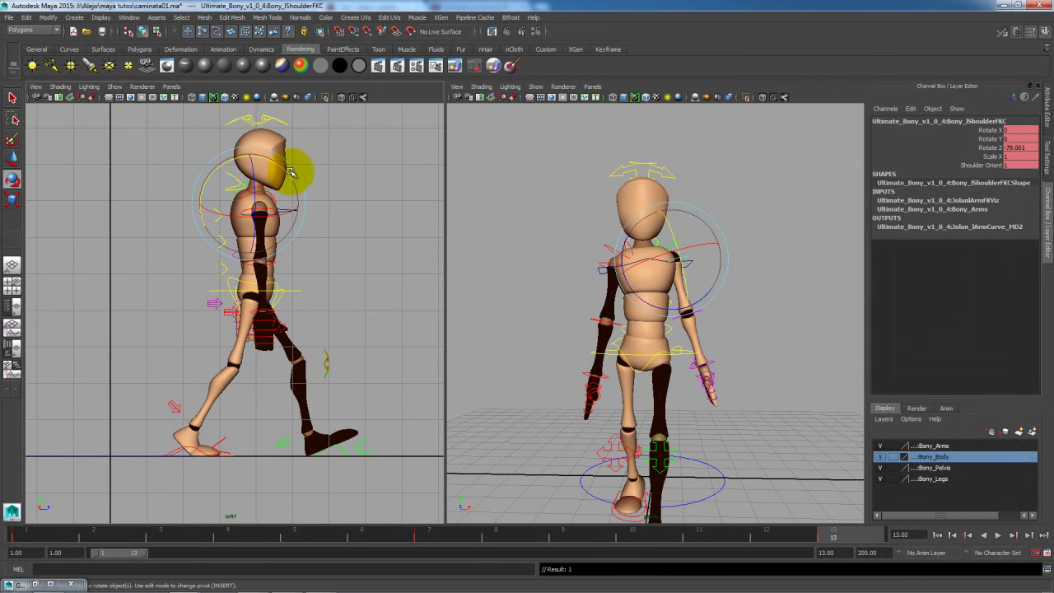
left_click_drag(286, 173, 294, 184)
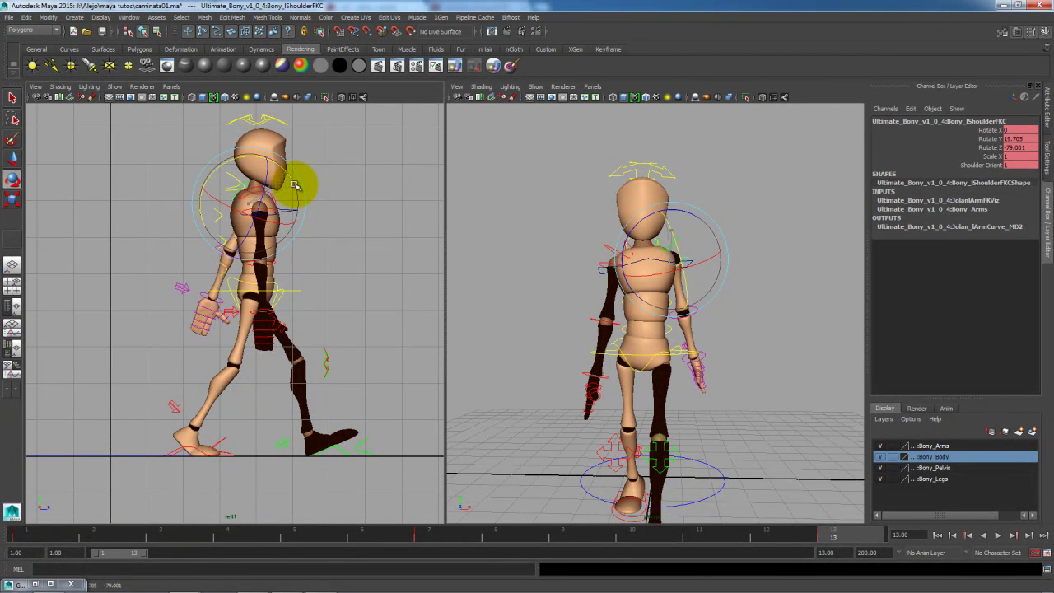
left_click(323, 237)
left_click(271, 209)
left_click_drag(287, 251, 305, 240)
- Examine the arm swing between frames 1, 7 and 13 by scrubbing and playing back the walk in both views
left_click(799, 532)
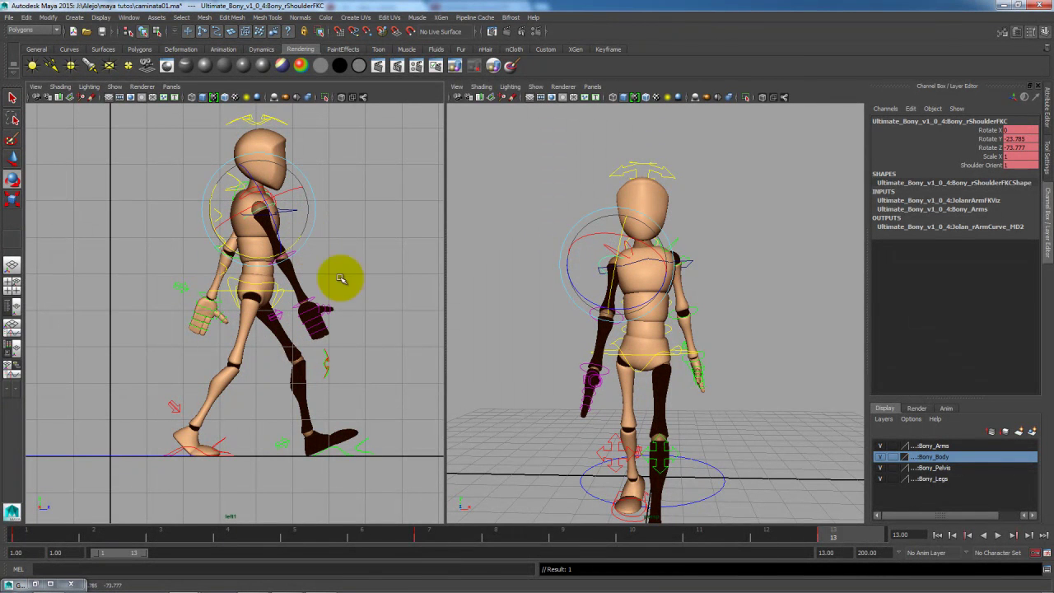
left_click_drag(826, 540, 33, 565)
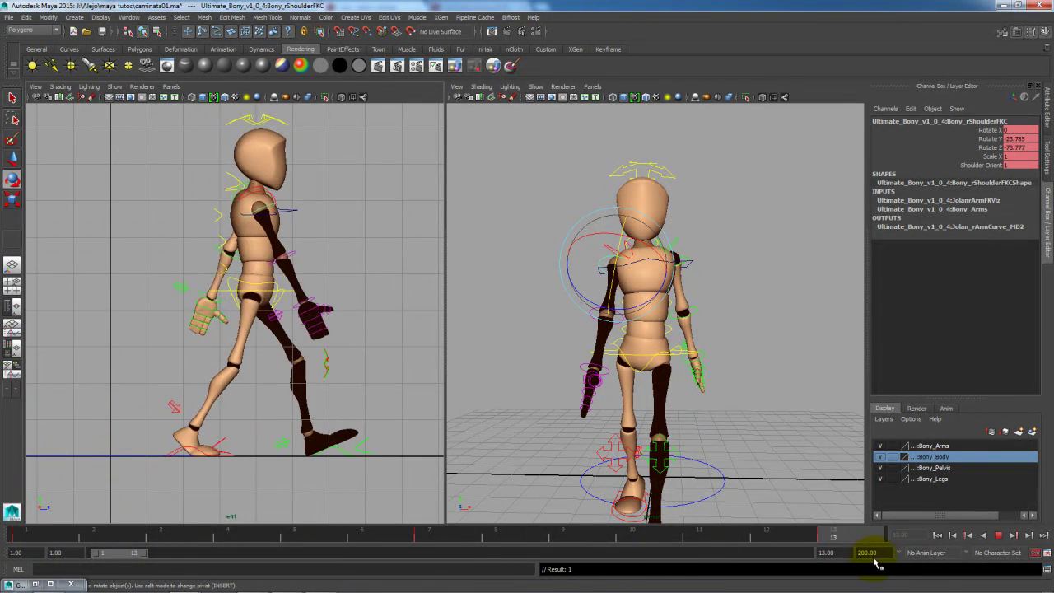
left_click(810, 94)
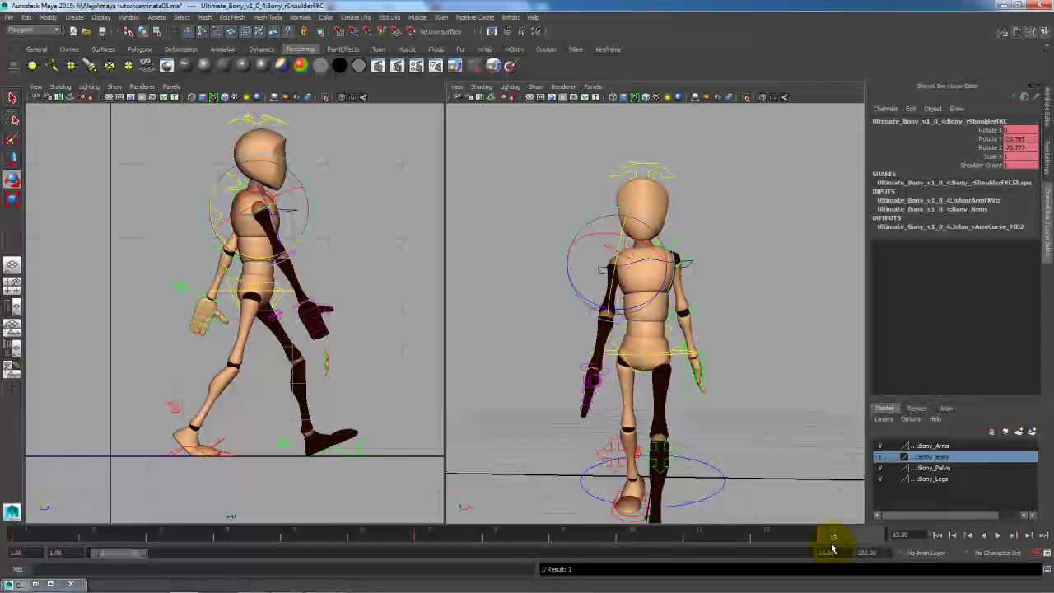
left_click_drag(826, 537, 746, 540)
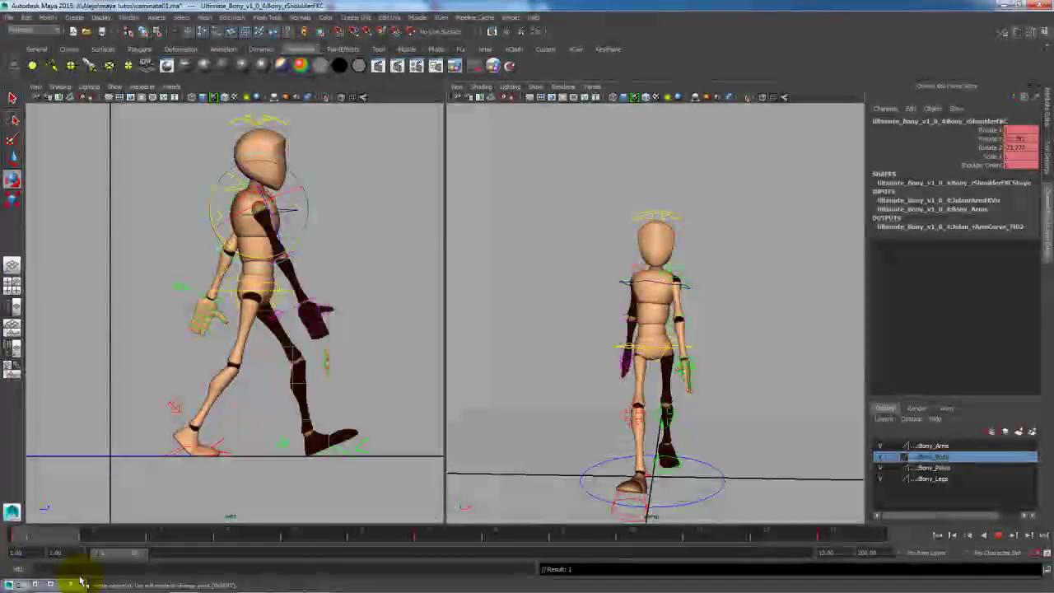
left_click(63, 535)
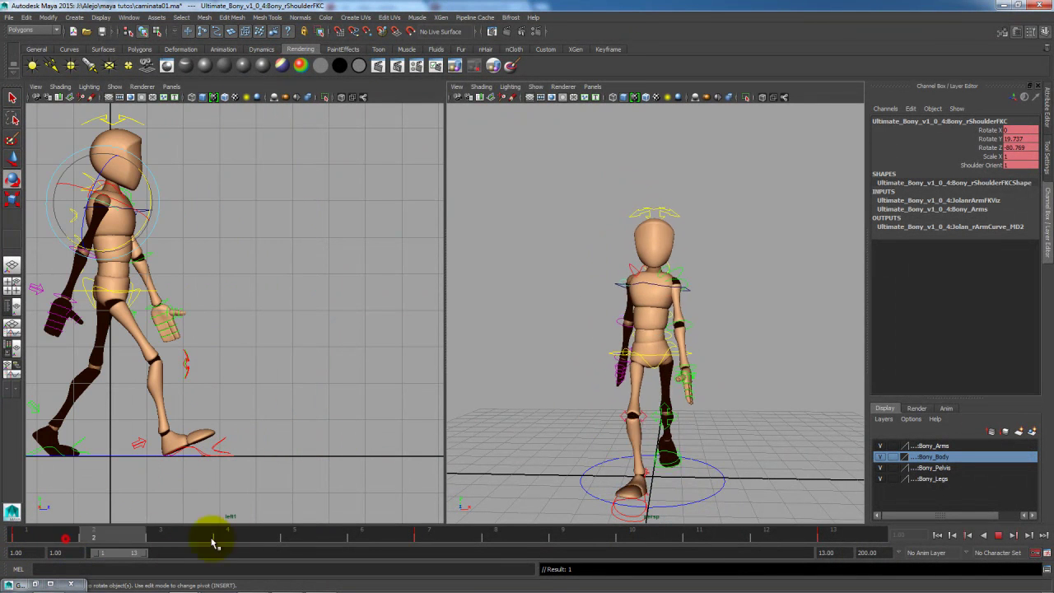
left_click(427, 537)
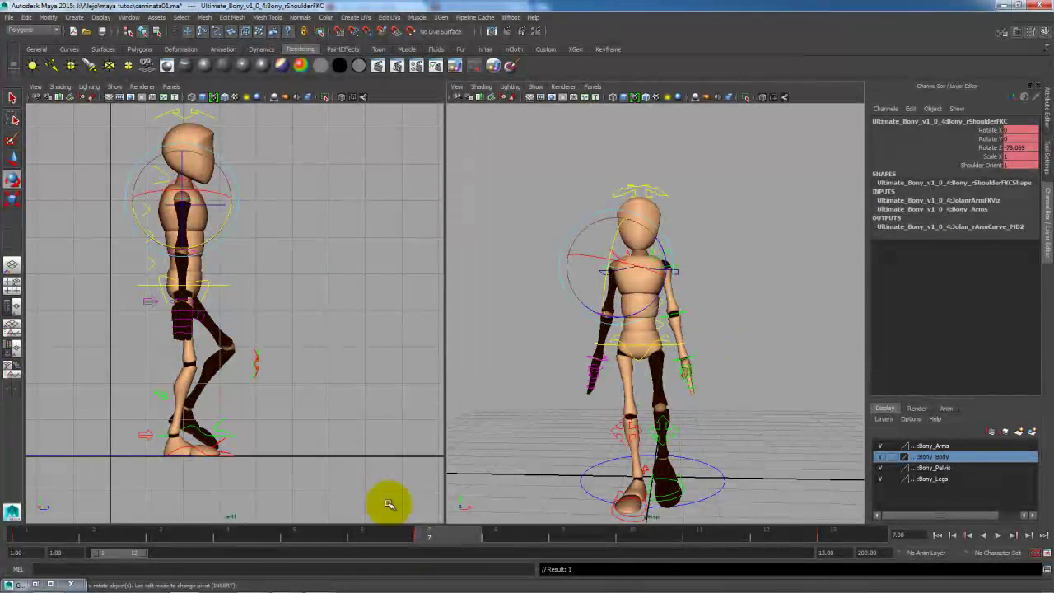
left_click_drag(425, 536, 208, 539)
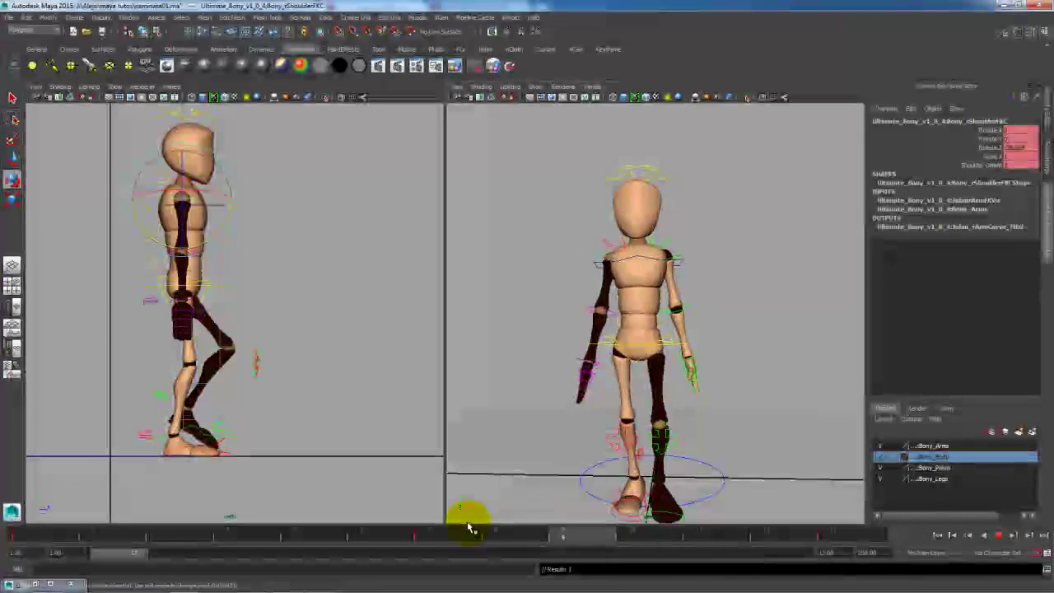
key("alt+v")
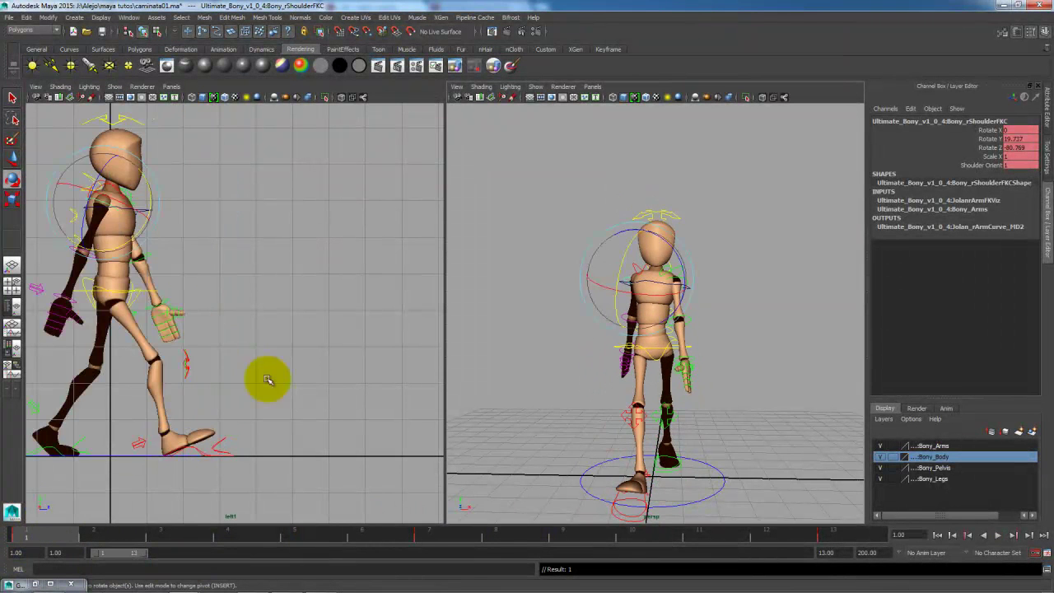
middle_click_drag(220, 338, 277, 365, "alt")
mouse_move(77, 537)
left_mouse_down()
mouse_move(370, 536)
mouse_move(33, 542)
mouse_move(799, 540)
mouse_move(89, 536)
left_mouse_up()
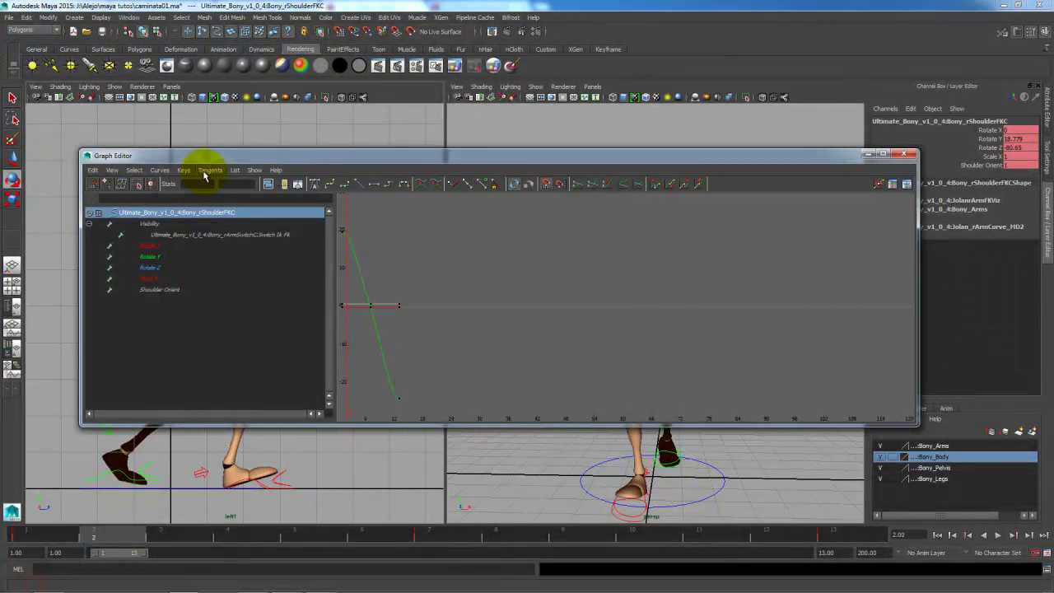
- Isolate the head control's Rotate X curve in the Graph Editor, select its keys and break their tangents
left_click_drag(212, 155, 537, 138)
left_click(217, 156)
left_click(216, 157)
left_click(468, 206)
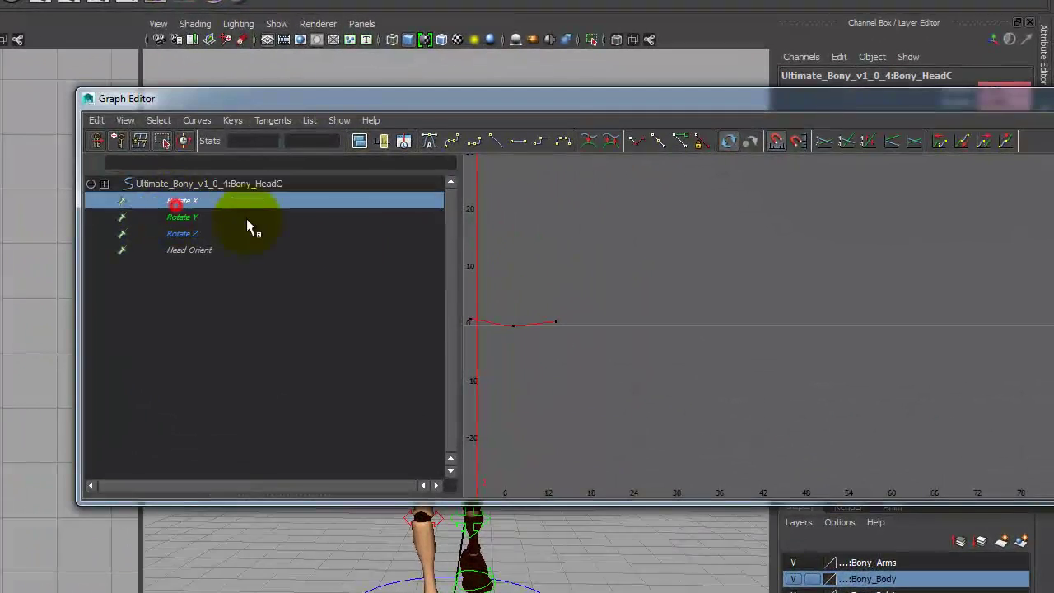
middle_click_drag(574, 386, 786, 379, "alt")
left_click_drag(613, 290, 820, 377)
key("f")
scroll(803, 357, "down", 4)
middle_click_drag(843, 347, 750, 344, "alt")
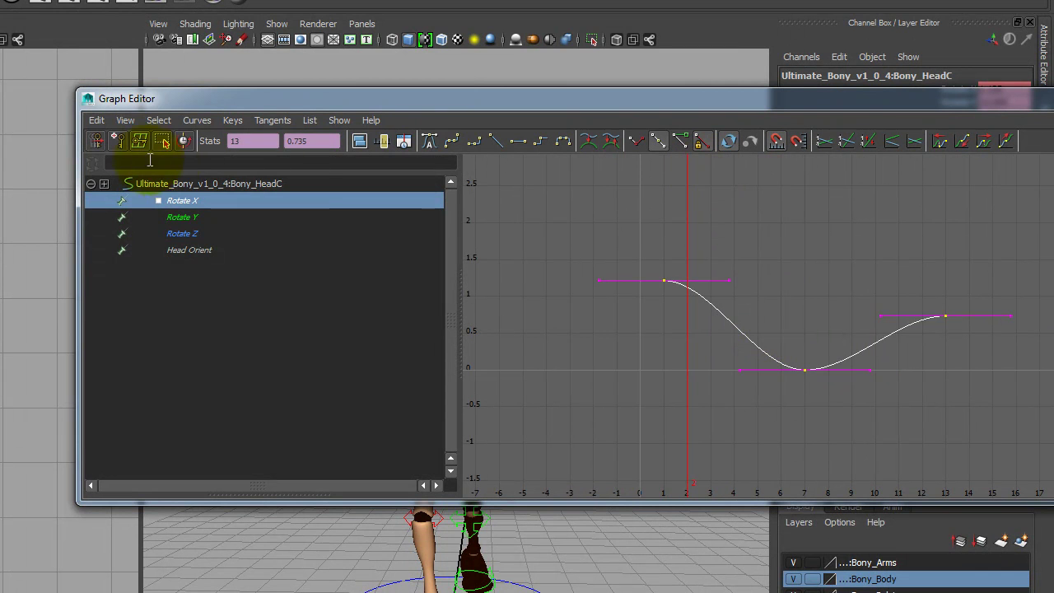
left_click(195, 120)
left_click(241, 445)
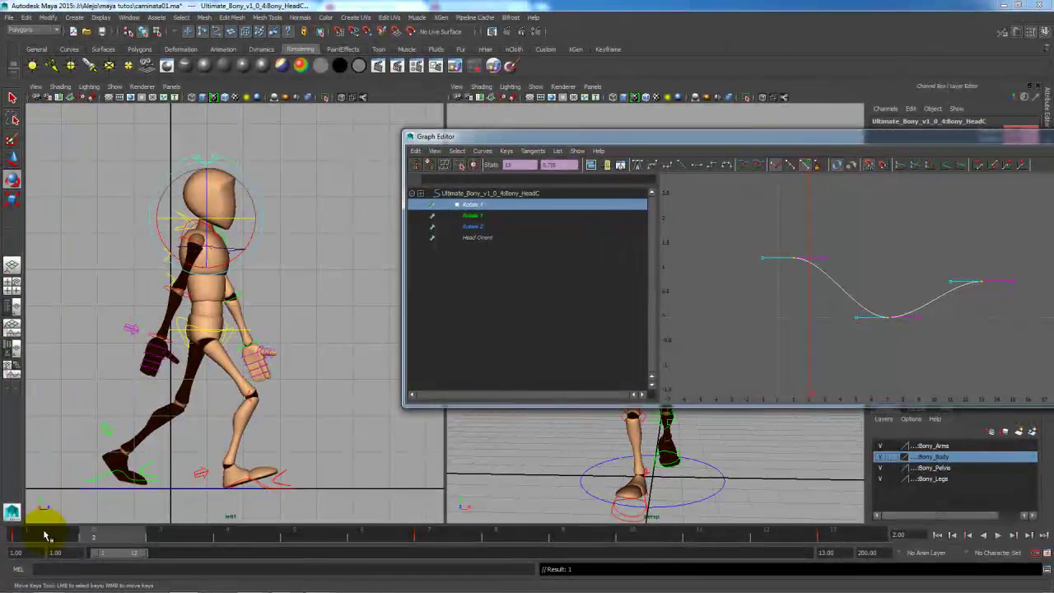
- Pull the outgoing tangent of the head's frame 1 Rotate X key steeply down, dipping the curve to about -4, and review frames 1 to 7
mouse_move(33, 541)
left_mouse_down()
mouse_move(6, 540)
mouse_move(316, 543)
left_mouse_up()
left_click_drag(252, 543, 243, 536)
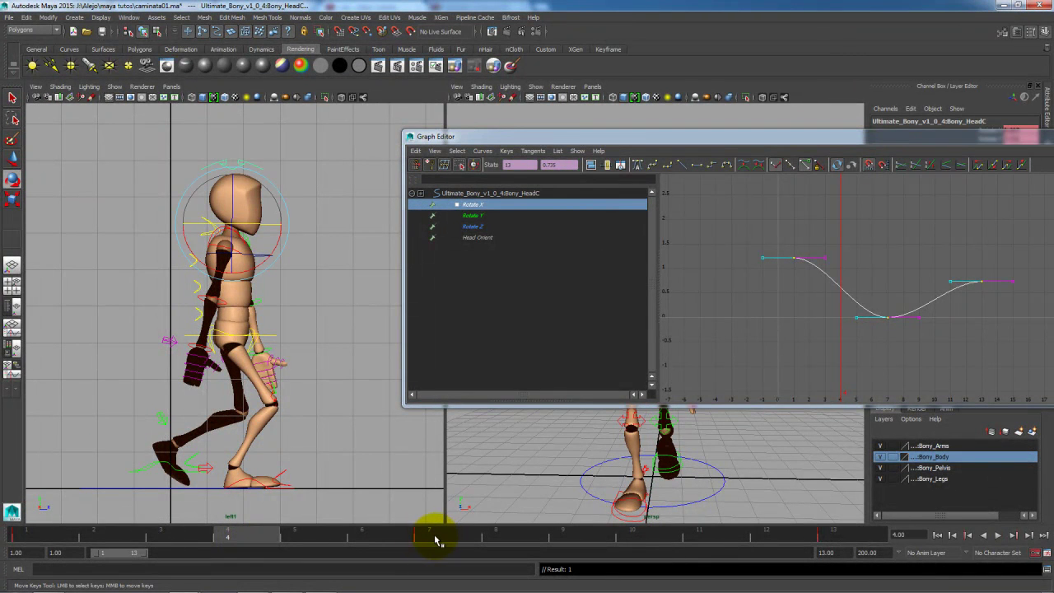
mouse_move(266, 538)
left_mouse_down()
mouse_move(16, 540)
mouse_move(435, 539)
mouse_move(251, 540)
left_mouse_up()
left_click_drag(819, 236, 835, 266)
middle_click_drag(829, 265, 816, 471)
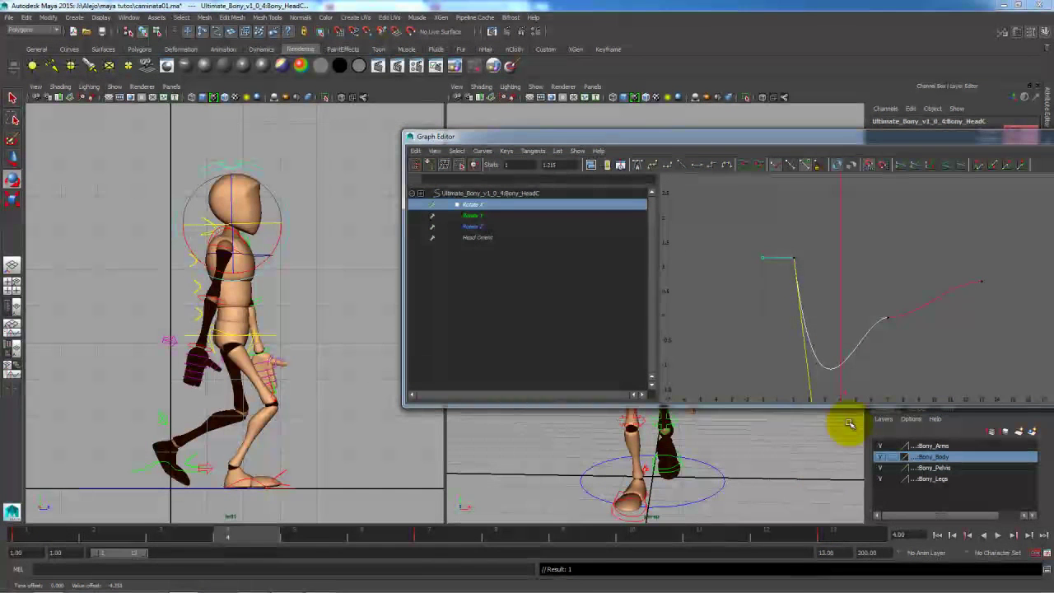
middle_click_drag(869, 347, 809, 490, "alt")
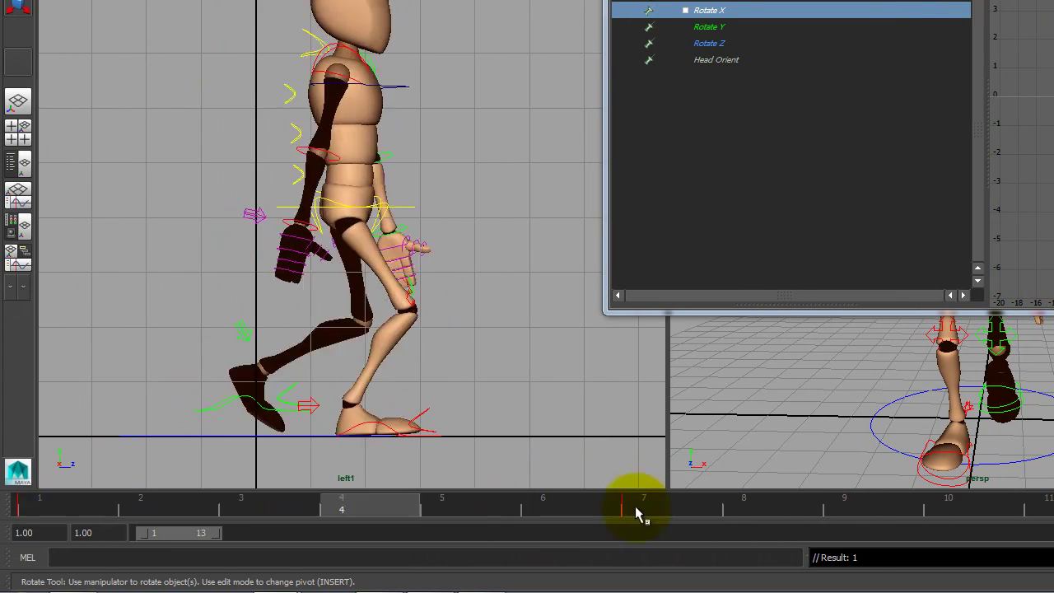
left_click(713, 515)
left_click_drag(699, 508, 685, 487)
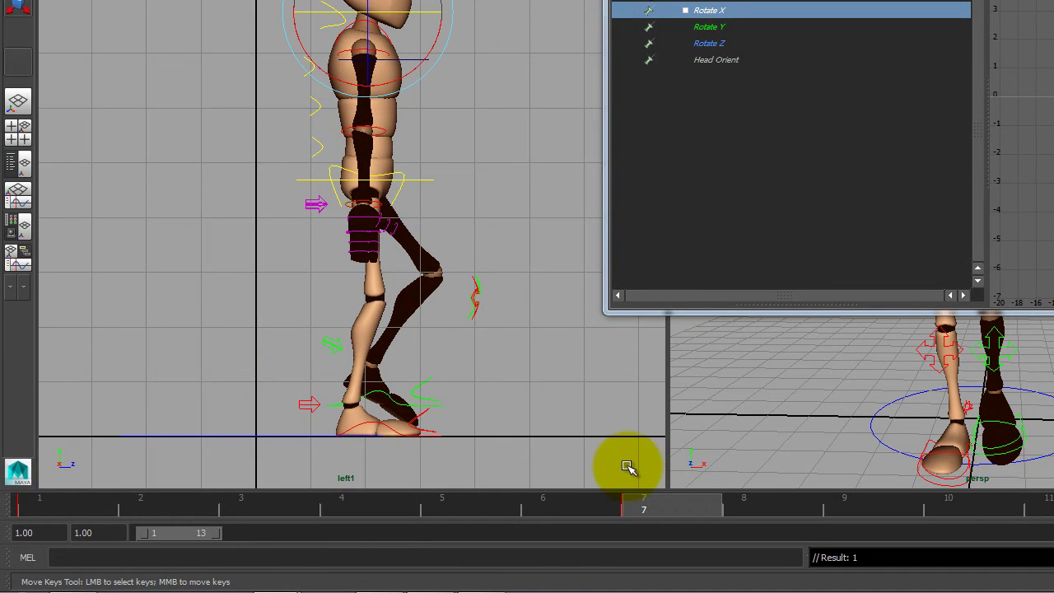
key("e")
left_click_drag(588, 500, 85, 486)
left_click_drag(224, 483, 671, 515)
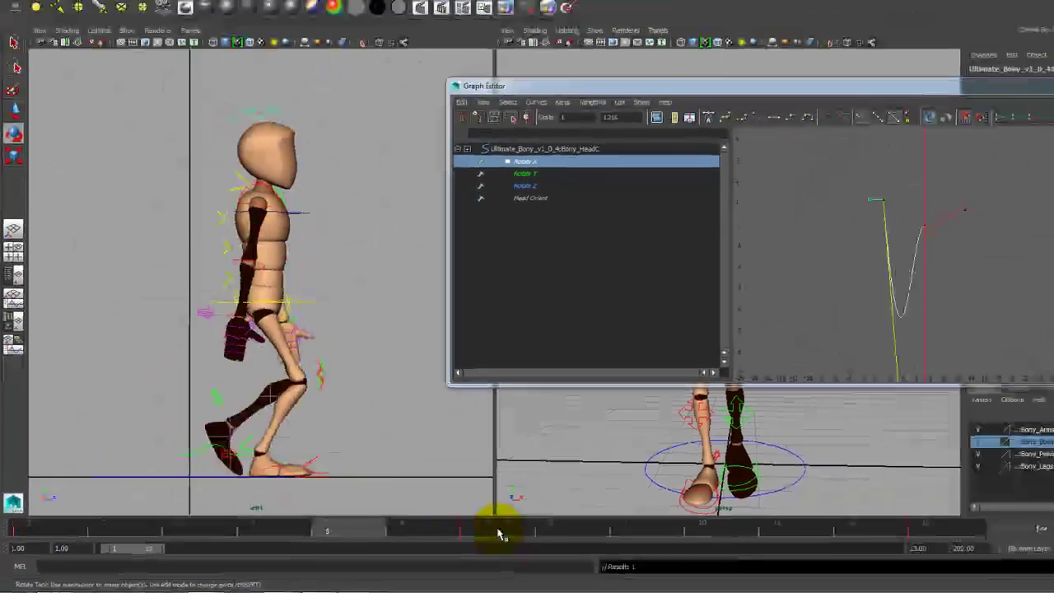
- Pull the outgoing tangent of the head's frame 7 Rotate X key steeply up, raising the curve to about 4.5, and review the head motion
left_click_drag(498, 532, 516, 532)
left_click(834, 263)
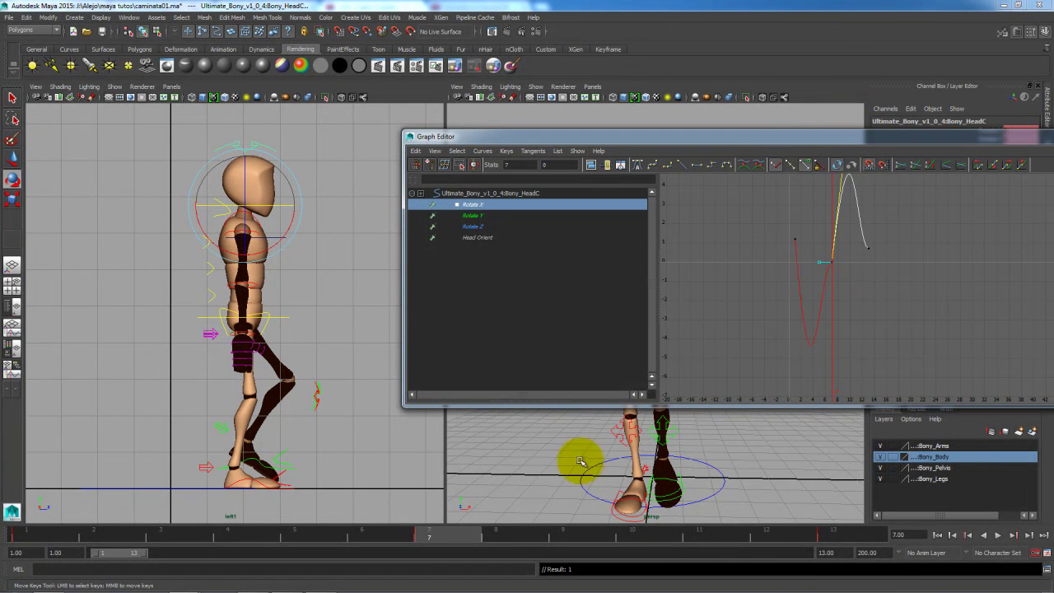
key("alt+v")
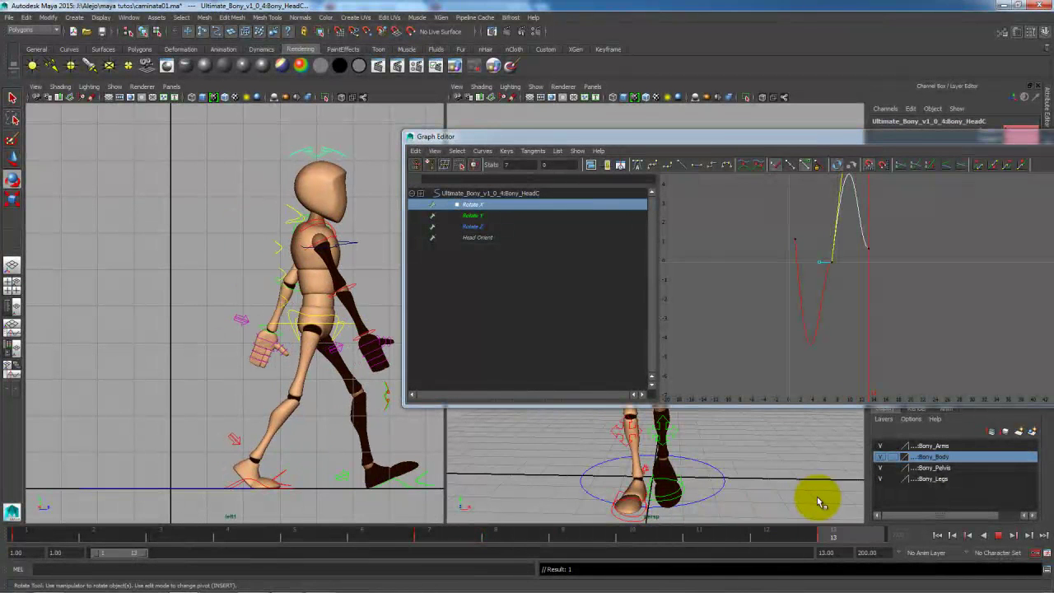
left_click_drag(655, 527, 329, 527)
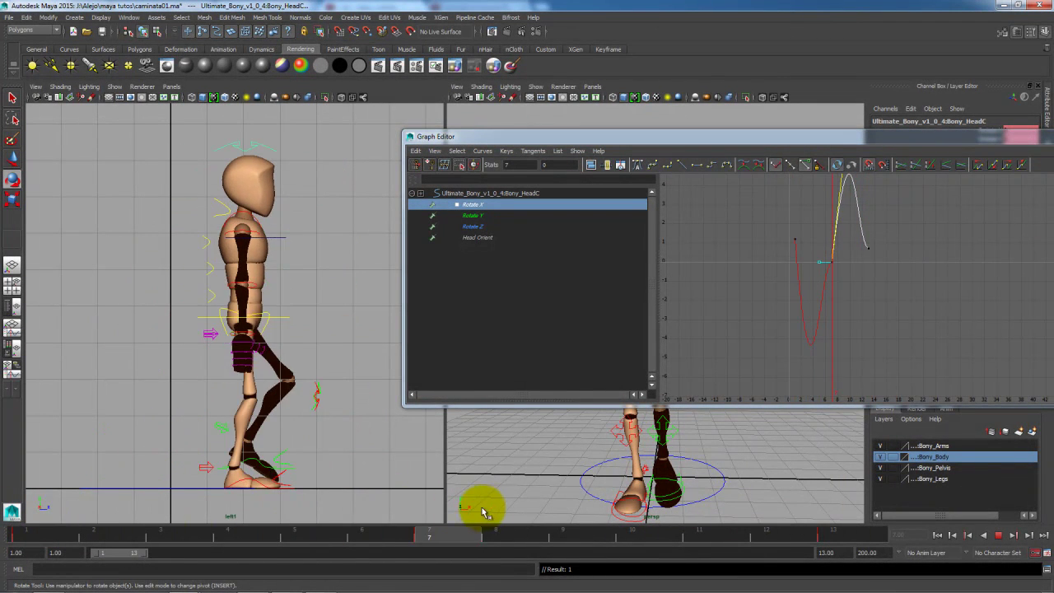
- Raise the outgoing tangent of the head's frame 7 Rotate X key further, review the head motion, and minimize the Graph Editor
left_click_drag(909, 379, 760, 167)
key("f")
middle_click_drag(916, 311, 802, 303, "alt")
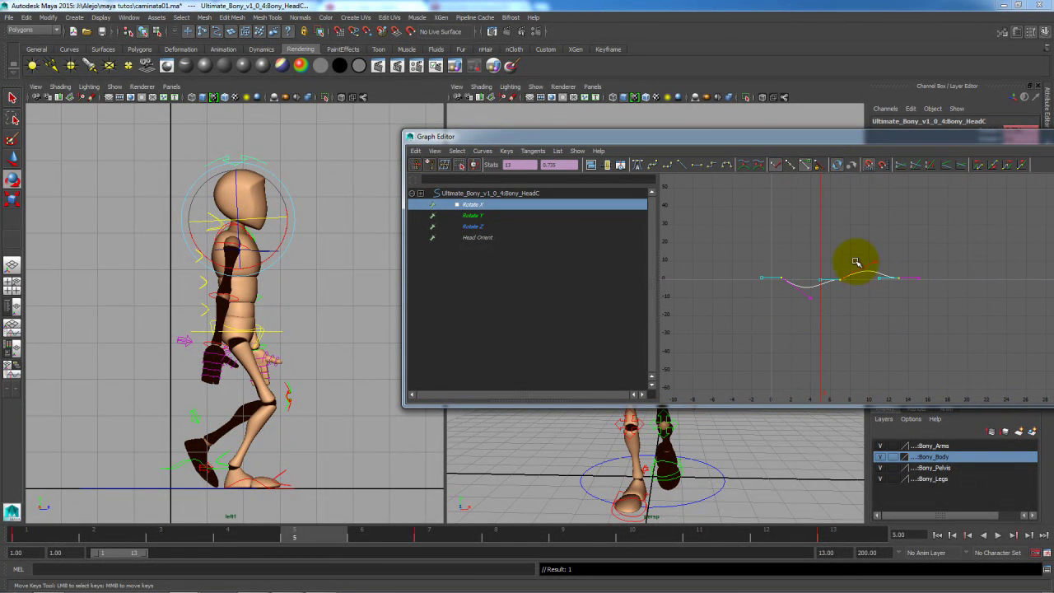
left_click(585, 538)
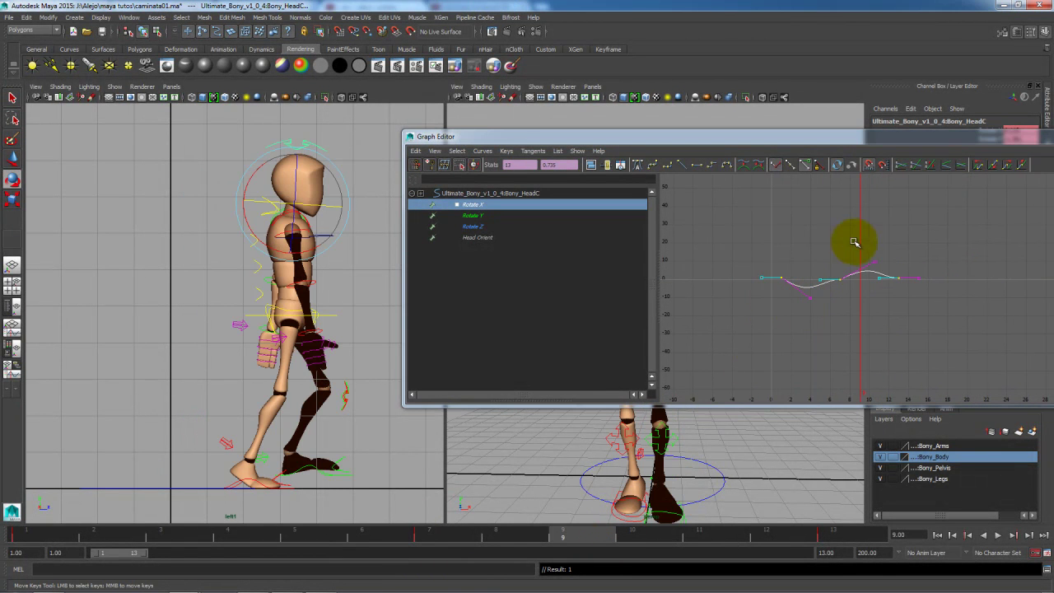
left_click(873, 261)
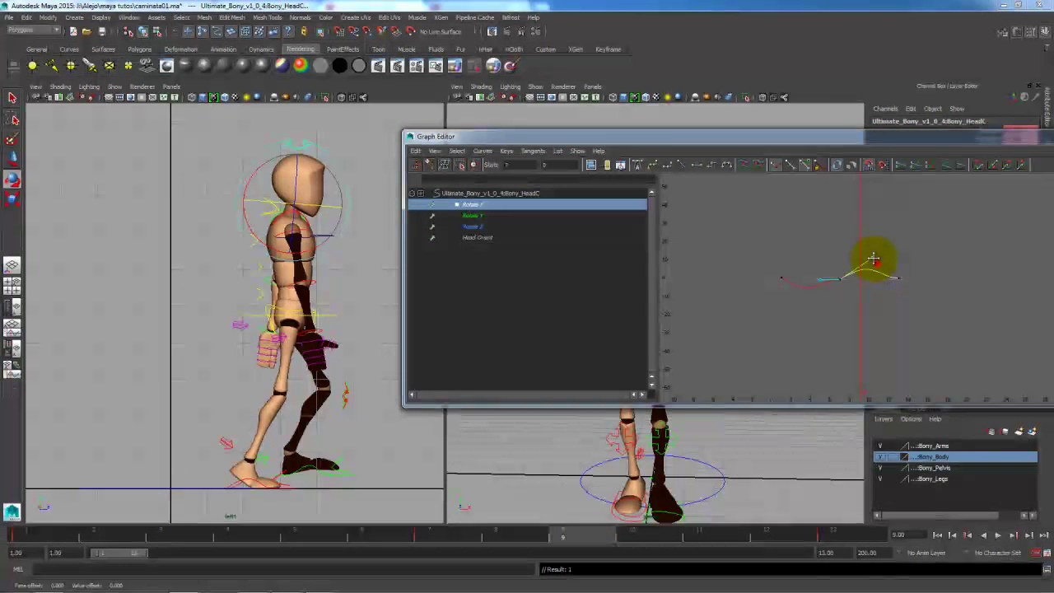
middle_click_drag(873, 261, 874, 250)
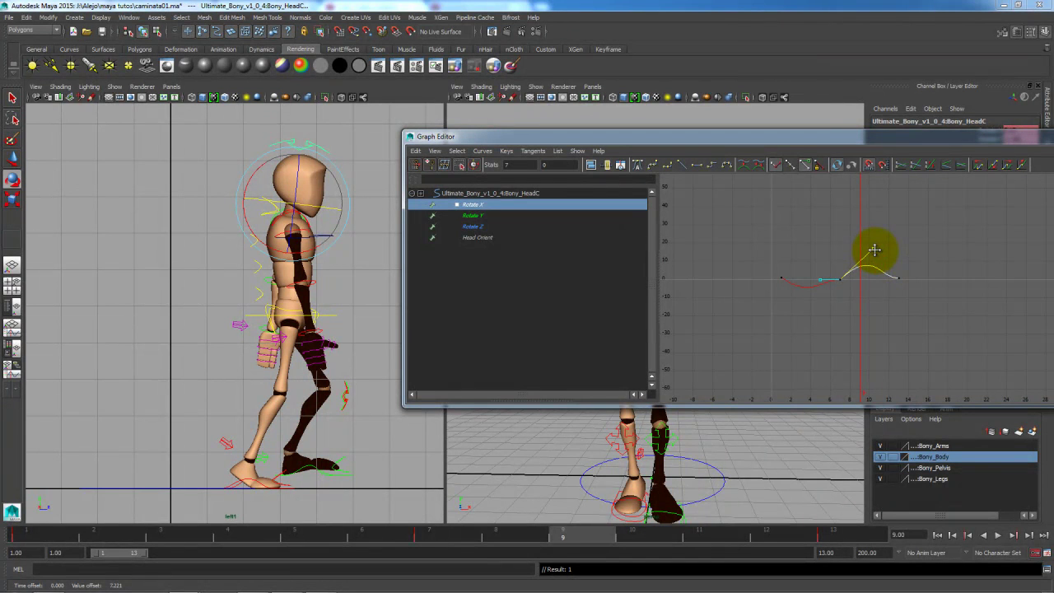
left_click_drag(588, 541, 766, 535)
left_click_drag(636, 523, 59, 498)
left_click_drag(187, 540, 25, 563)
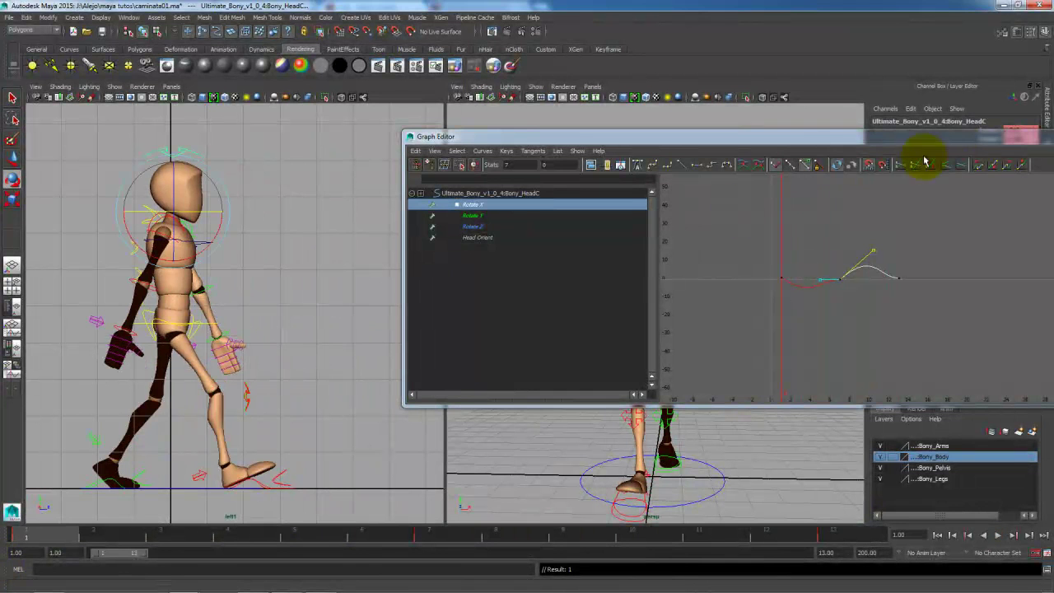
left_click_drag(991, 140, 924, 145)
left_click(1023, 137)
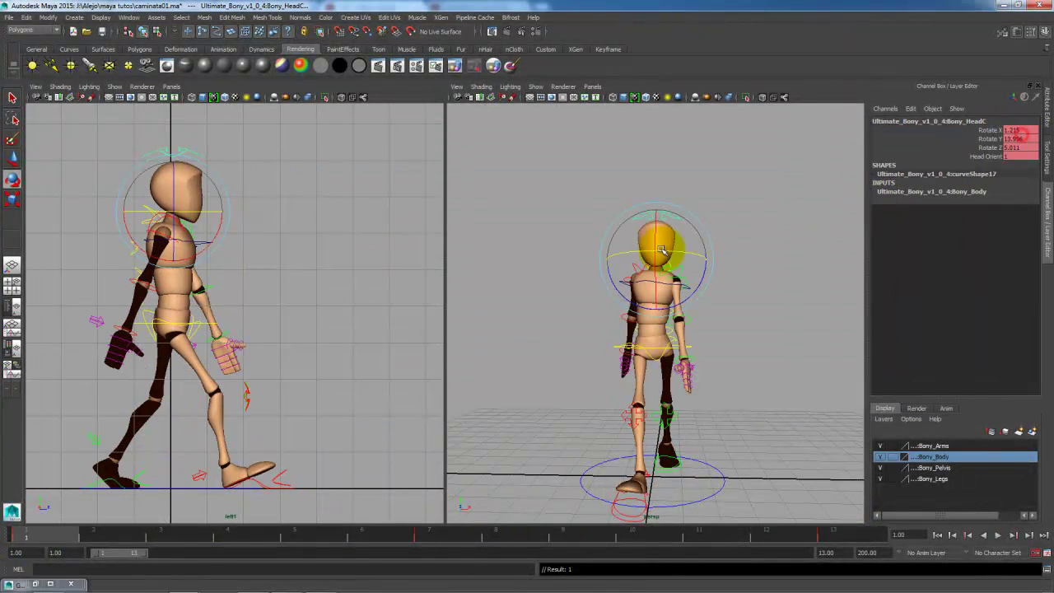
- At frame 1, bend the left elbow so the forearm swings further forward
left_click(153, 289)
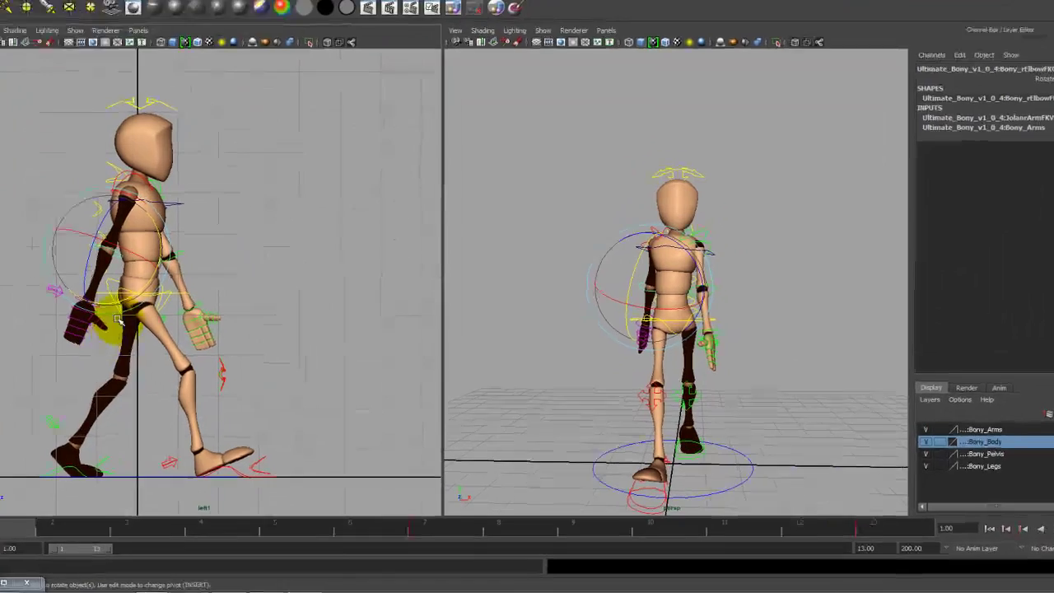
left_click(165, 334)
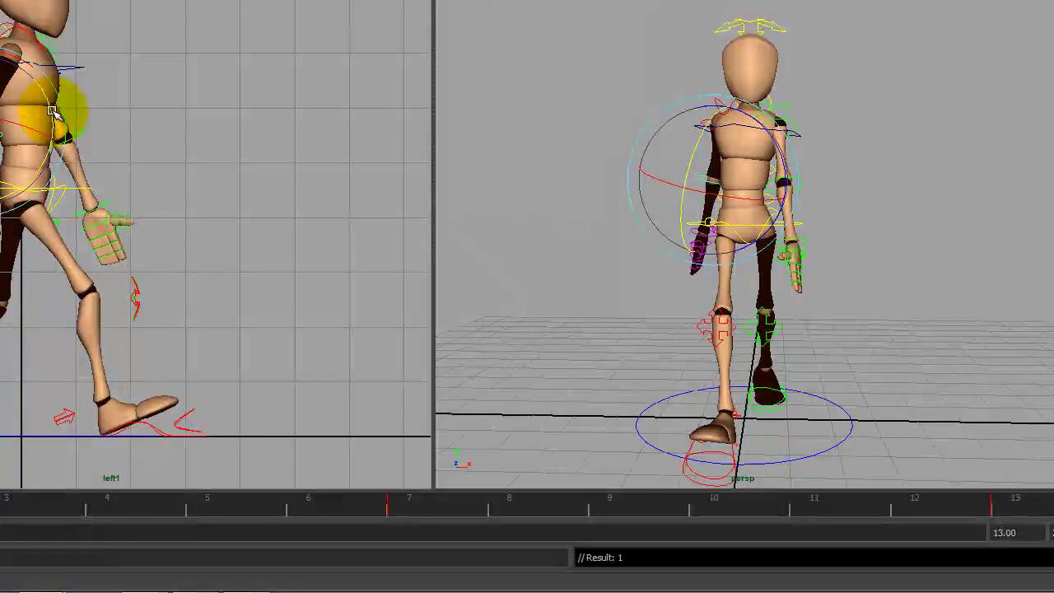
left_click(86, 132)
left_click_drag(139, 142, 144, 105)
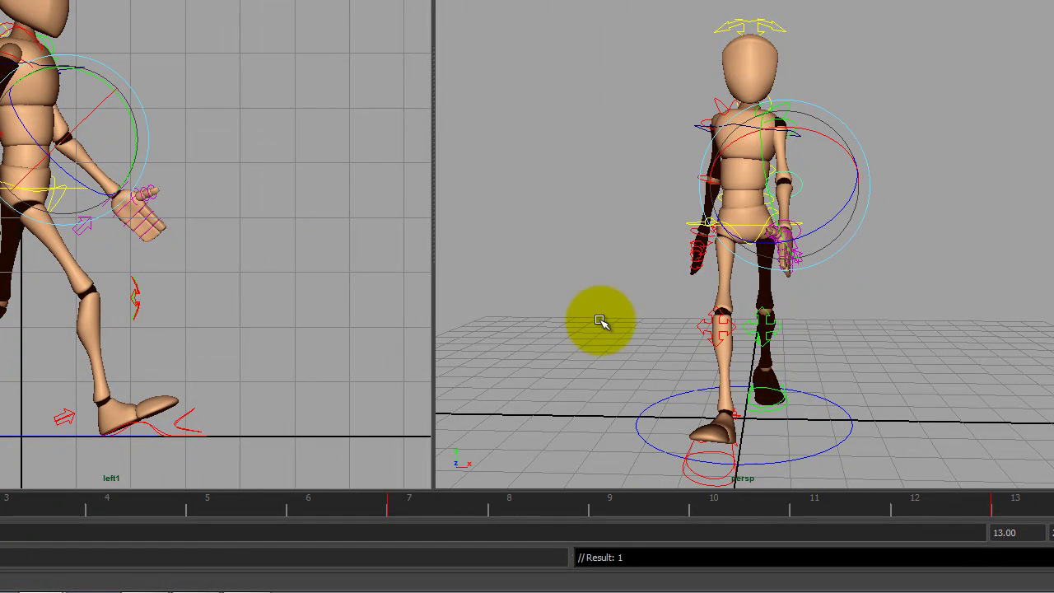
- At frame 13, adjust the left elbow slightly and bend the right elbow so its forearm swings forward
left_click_drag(0, 505, 1053, 520)
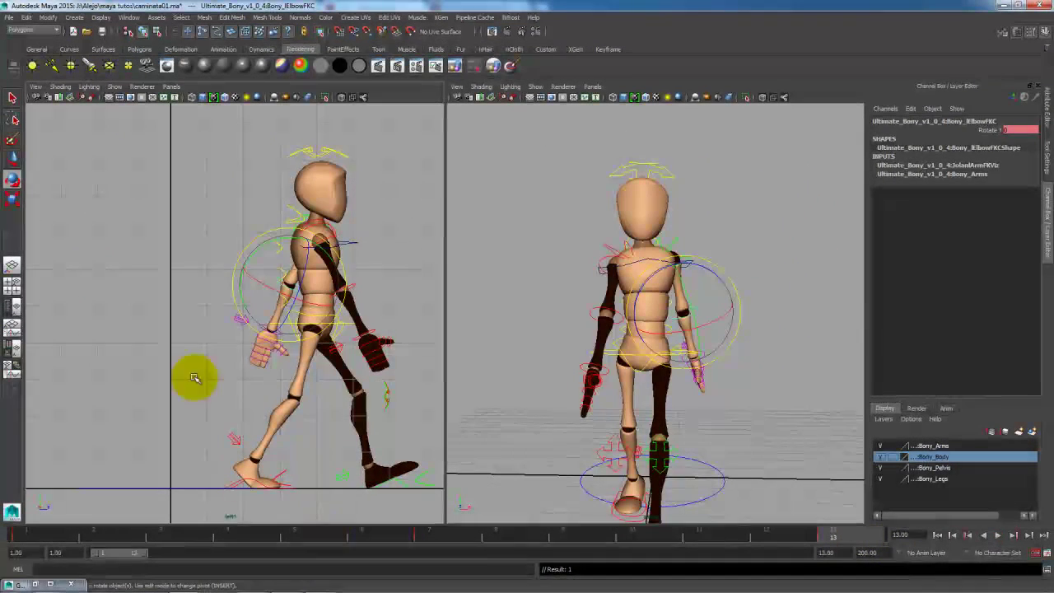
left_click_drag(267, 238, 263, 248)
left_click(370, 277)
left_click(365, 283)
left_click_drag(376, 328, 387, 313)
left_click_drag(849, 541, 41, 545)
- Consult the walk reference sketches in the browser, return to Maya, and tilt the right wrist backward at frame 1
left_click(351, 330)
scroll(271, 336, "up", 3)
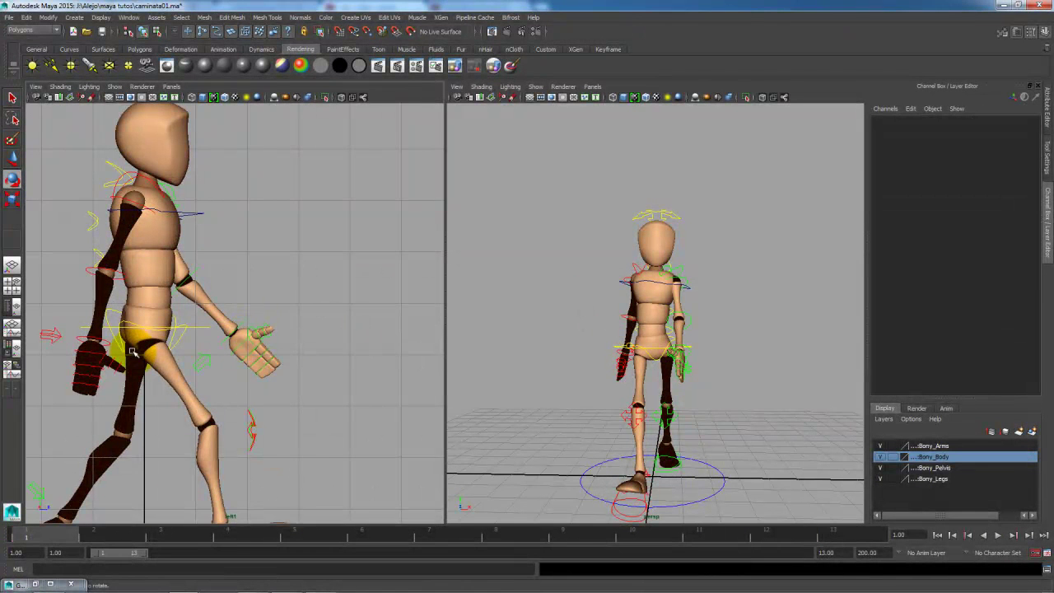
scroll(143, 352, "up", 2)
left_click(83, 350)
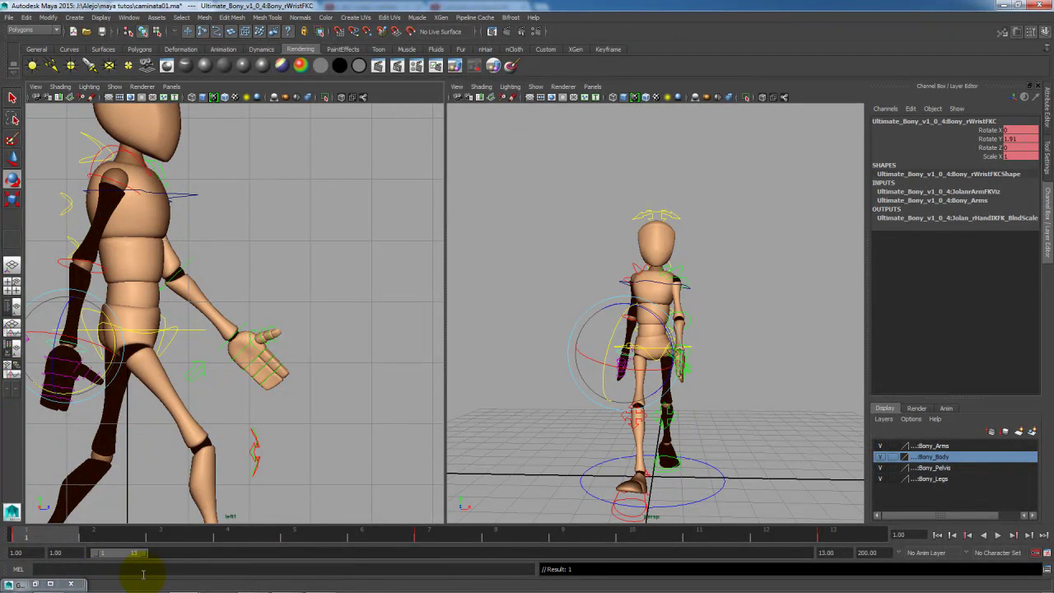
key("alt+Tab")
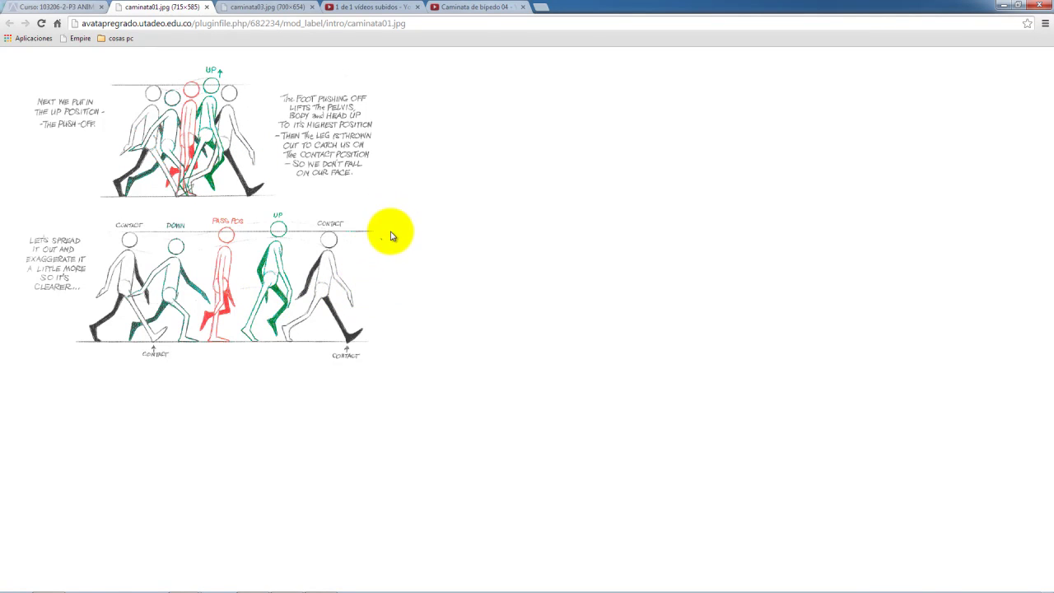
key("alt+Tab")
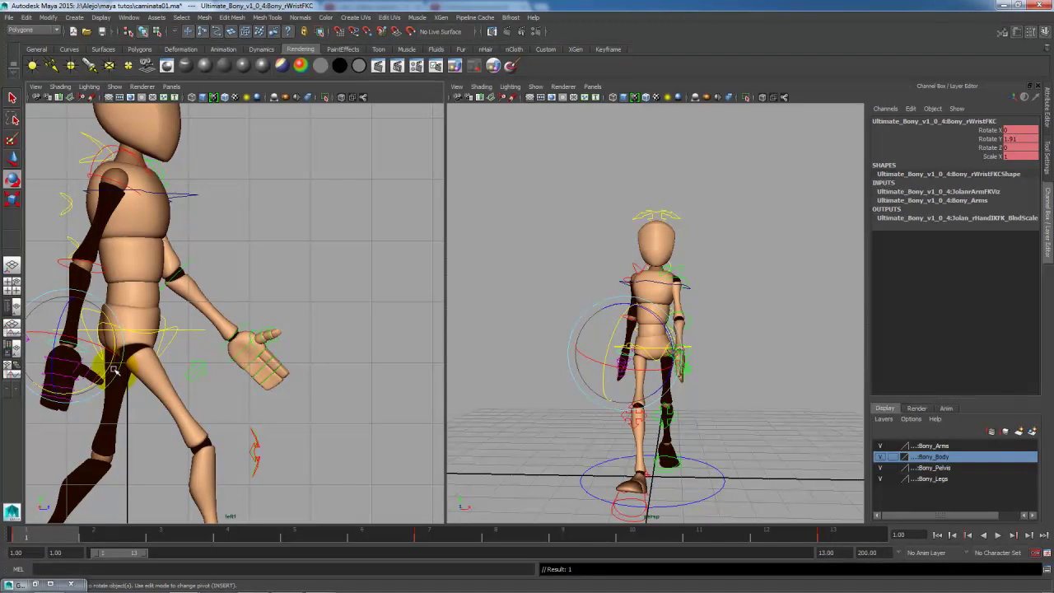
left_click_drag(107, 372, 99, 389)
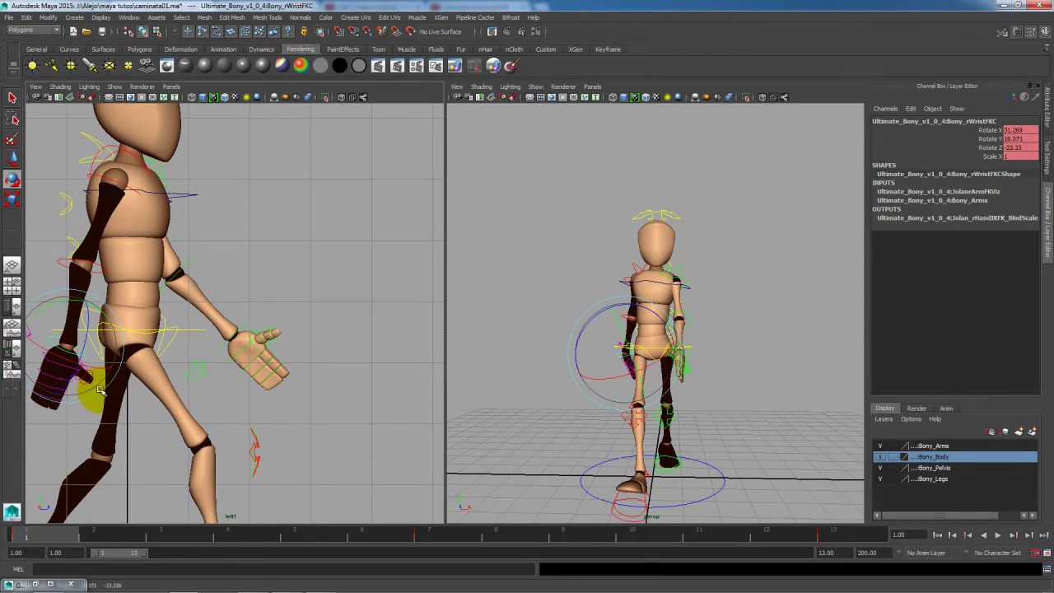
- At frame 1, rotate the left wrist so the hand hangs downward with the palm turned inward, and key it
left_click(254, 326)
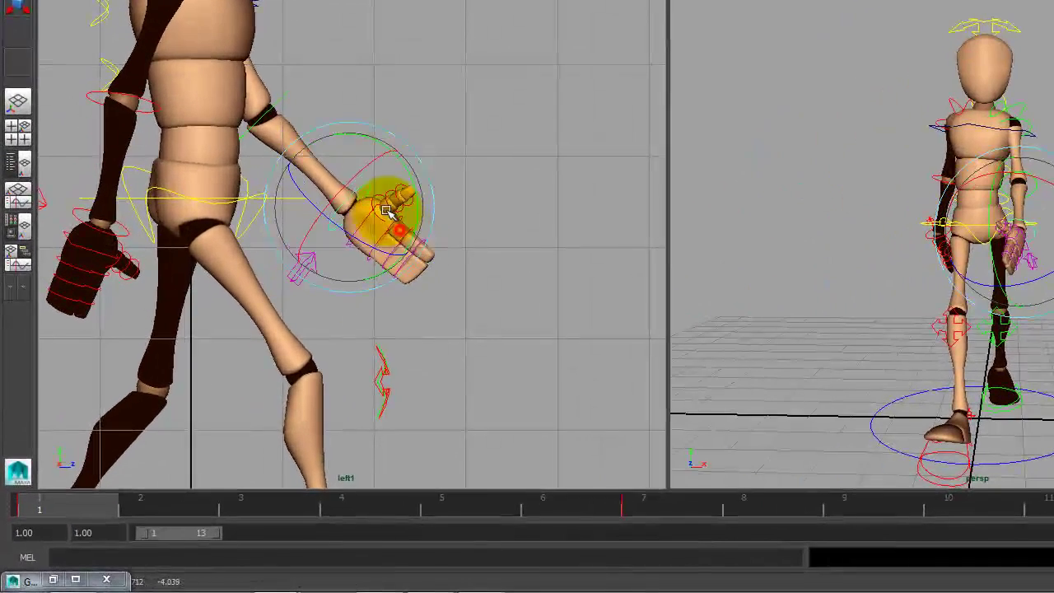
left_click_drag(402, 191, 425, 248)
key("s")
left_click_drag(389, 258, 334, 195)
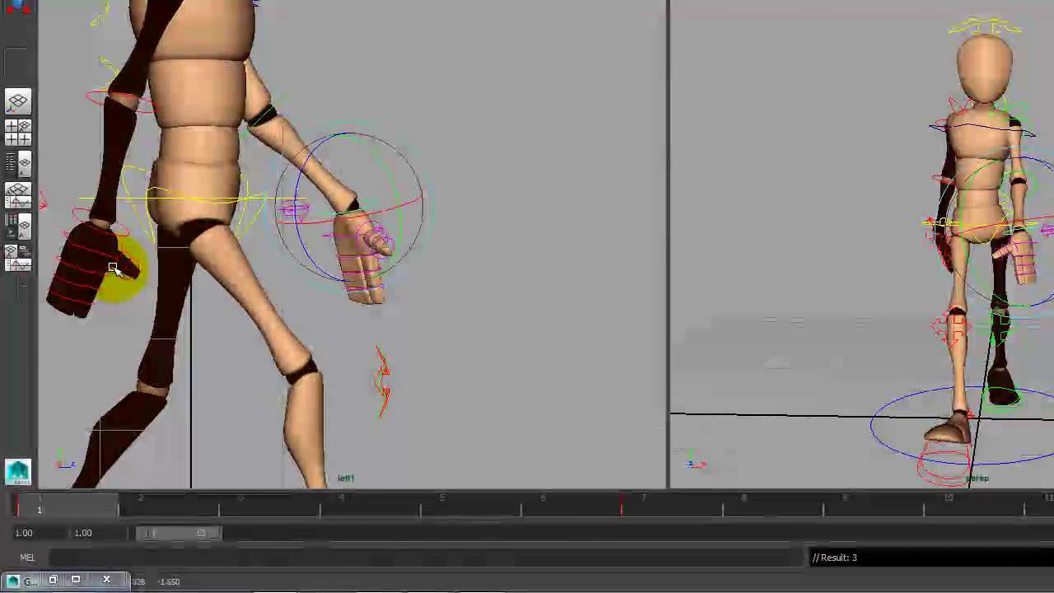
- At frame 13, rotate the left wrist so the hand trails backward behind the forearm
mouse_move(88, 513)
left_mouse_down()
mouse_move(651, 508)
mouse_move(71, 513)
left_mouse_up()
left_click_drag(339, 504, 1053, 500)
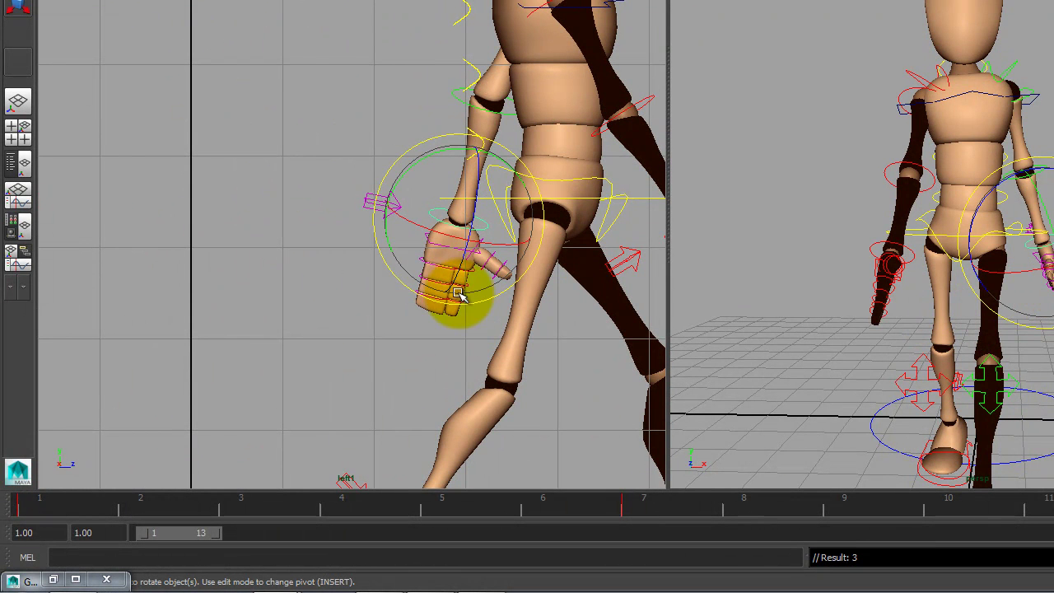
left_click_drag(529, 189, 521, 229)
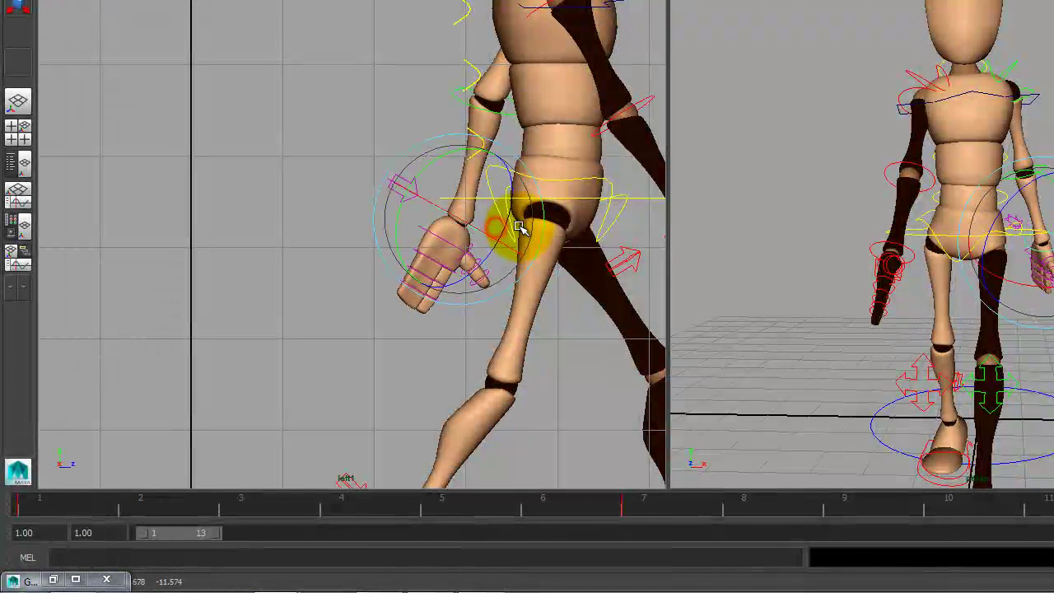
- At frame 13, rotate the right wrist to about X 7.6, Y 17 and Z -25.3, and key it
left_click(883, 250)
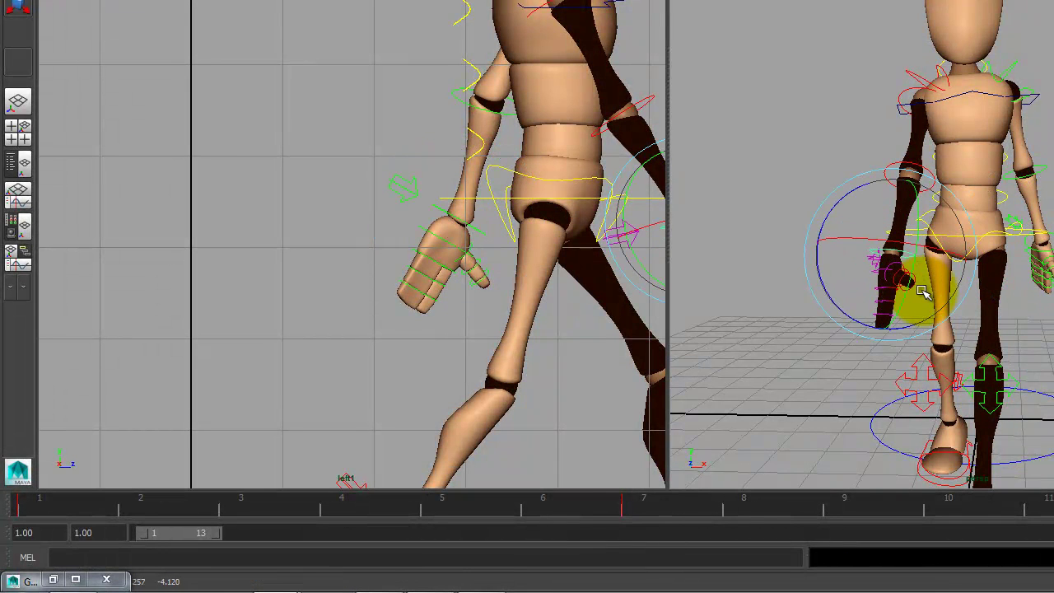
middle_click_drag(435, 282, 236, 271, "alt")
mouse_move(494, 266)
left_mouse_down()
mouse_move(518, 255)
mouse_move(503, 258)
left_mouse_up()
key("s")
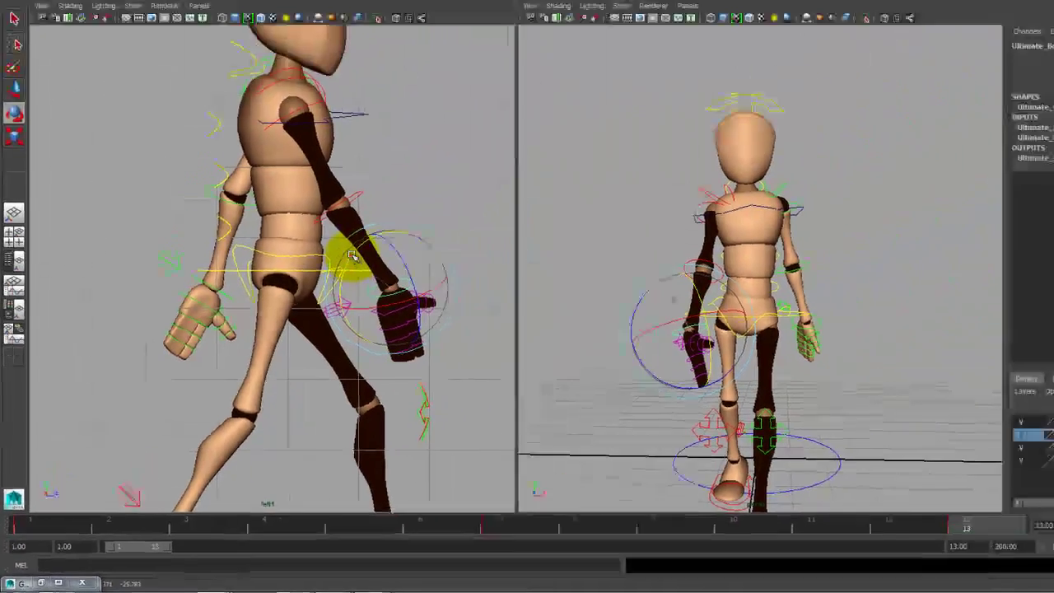
- Play back the walk, set the right wrist's Rotate Z to about -16.8 at frame 7, and review the motion
left_click_drag(25, 523, 428, 539)
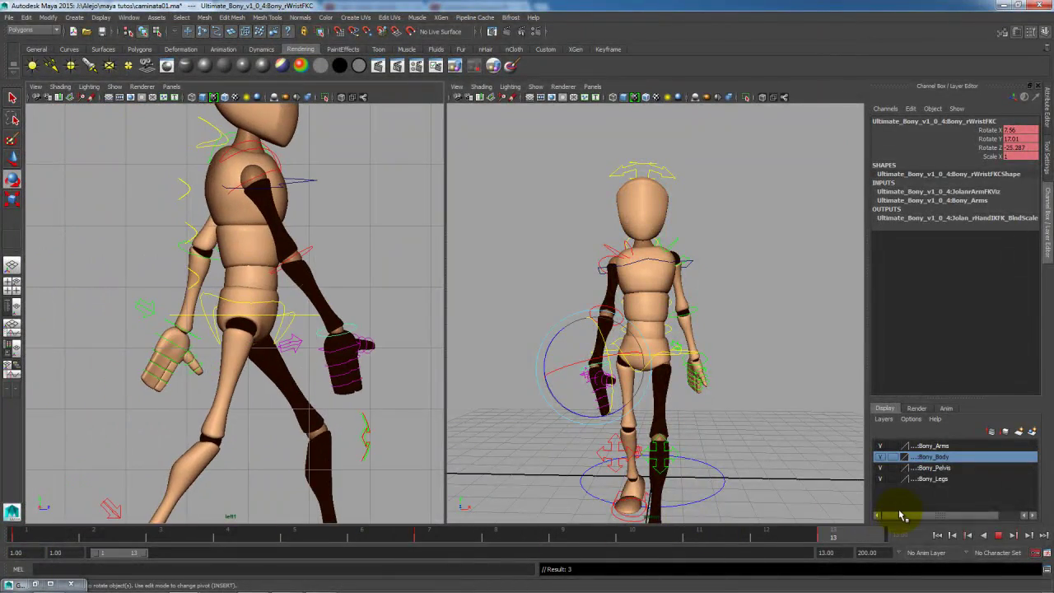
left_click(734, 377)
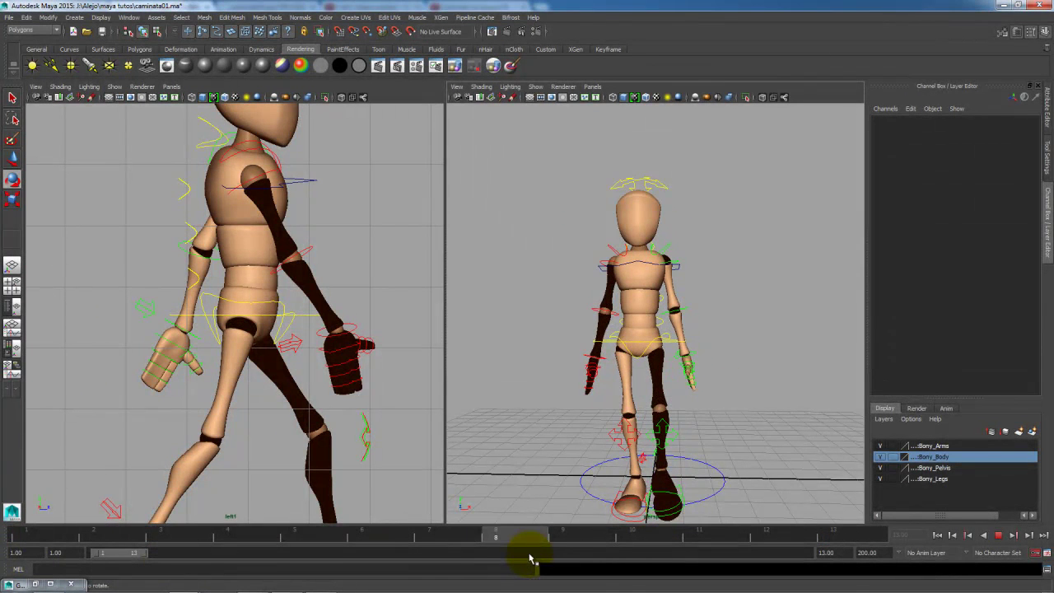
left_click(771, 325)
left_click_drag(699, 357, 714, 353)
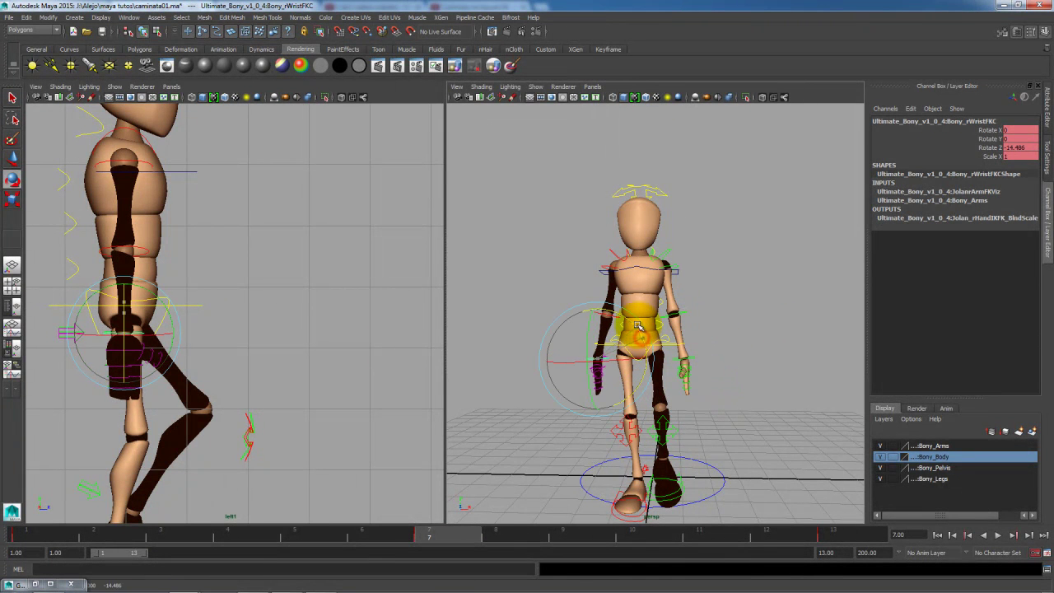
left_click_drag(428, 535, 631, 532)
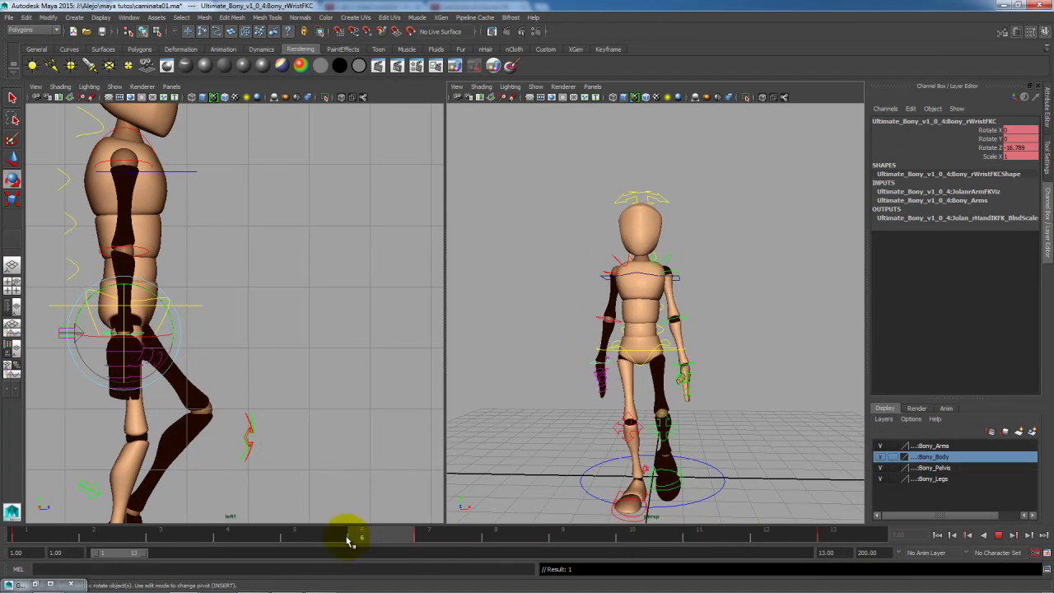
- At frame 13, curl the right hand's index finger slightly by rotating its three joint controls
left_click(848, 537)
left_click(783, 400)
left_click_drag(507, 458, 625, 457, "alt")
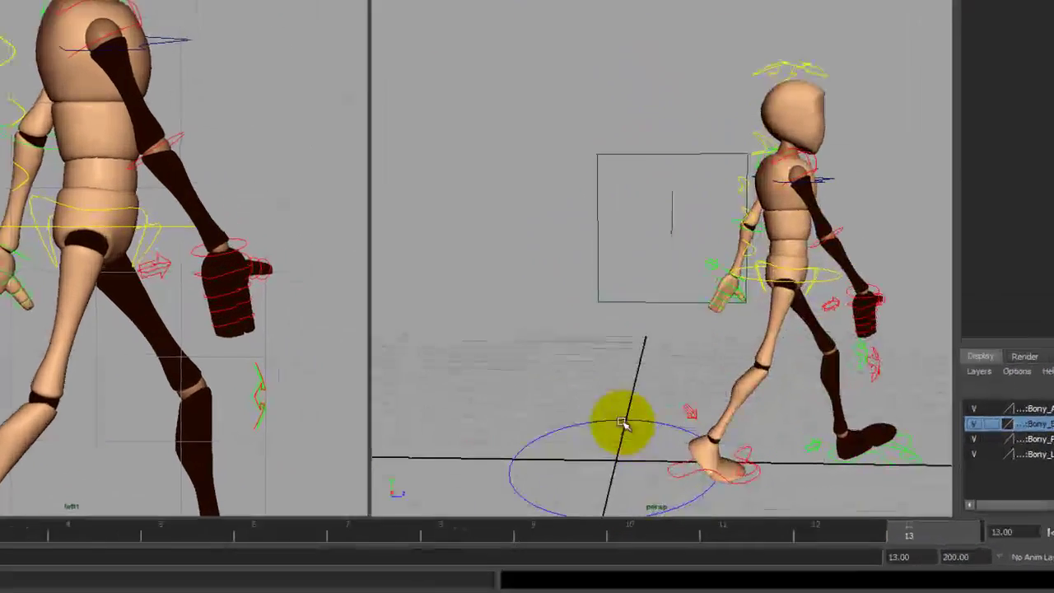
middle_click_drag(623, 424, 438, 339, "alt")
right_click_drag(282, 326, 324, 375, "alt")
middle_click_drag(246, 372, 99, 311, "alt")
right_click_drag(117, 315, 169, 338, "alt")
left_click_drag(149, 338, 87, 333, "alt")
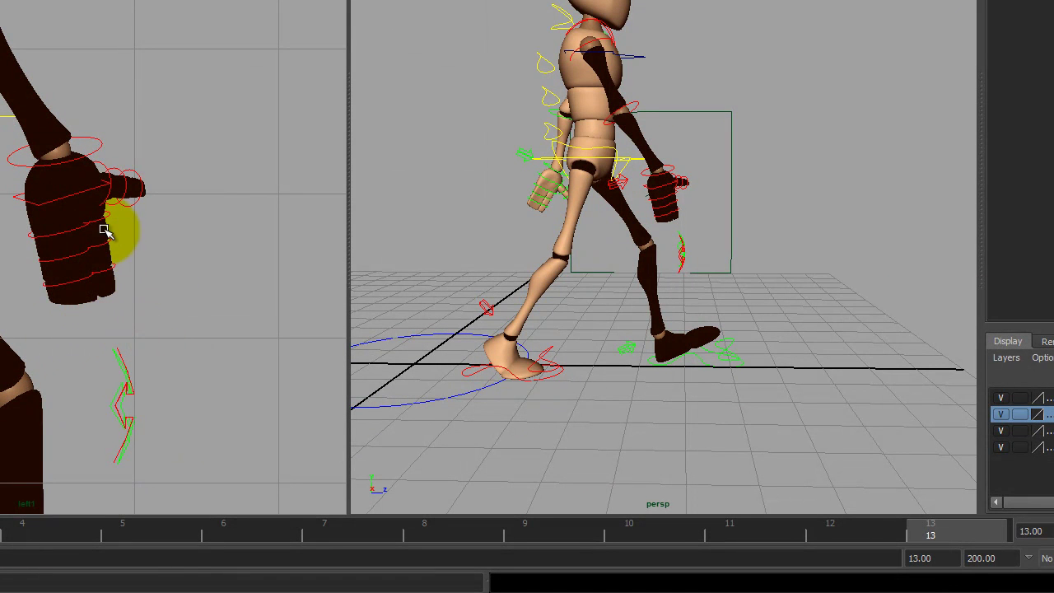
right_click_drag(659, 294, 734, 351, "alt")
left_click_drag(723, 351, 612, 315, "alt")
right_click_drag(614, 298, 685, 327, "alt")
left_click_drag(685, 326, 626, 216, "alt")
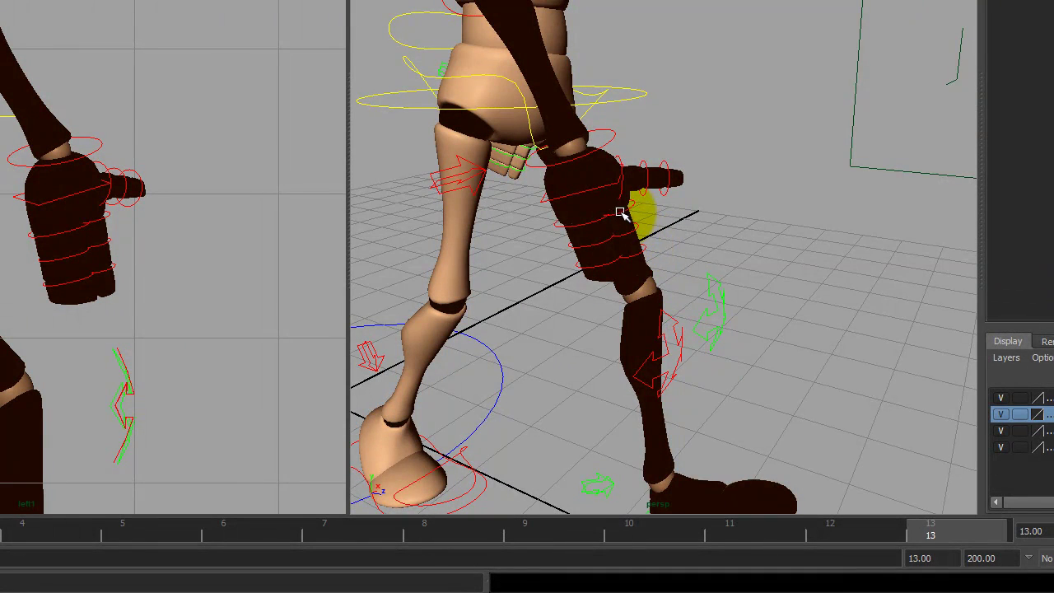
left_click(621, 214)
left_click_drag(664, 266, 690, 296, "alt")
left_click(628, 261)
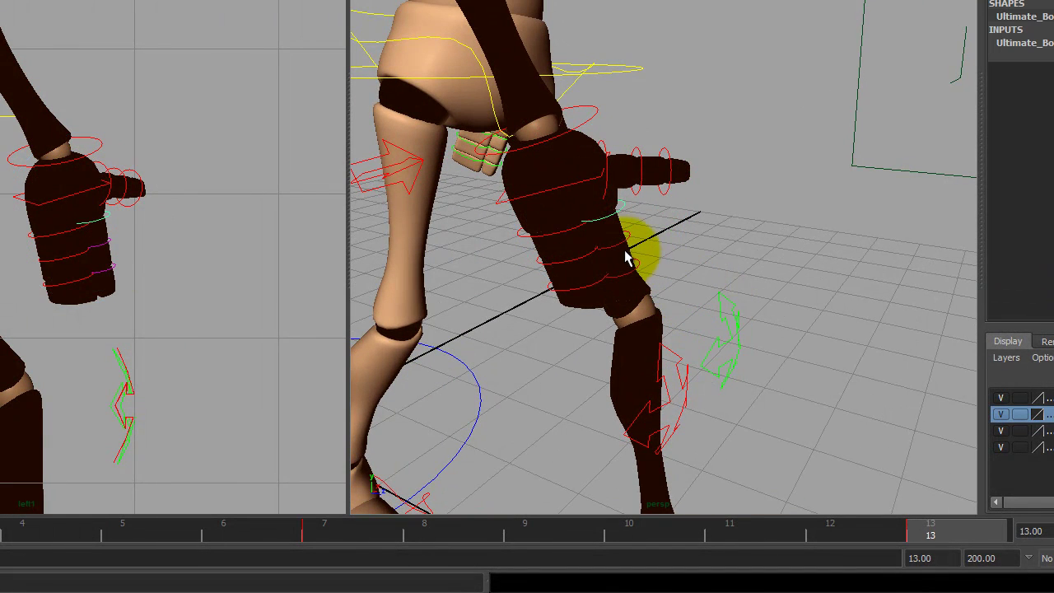
left_click(619, 246)
left_click(624, 280)
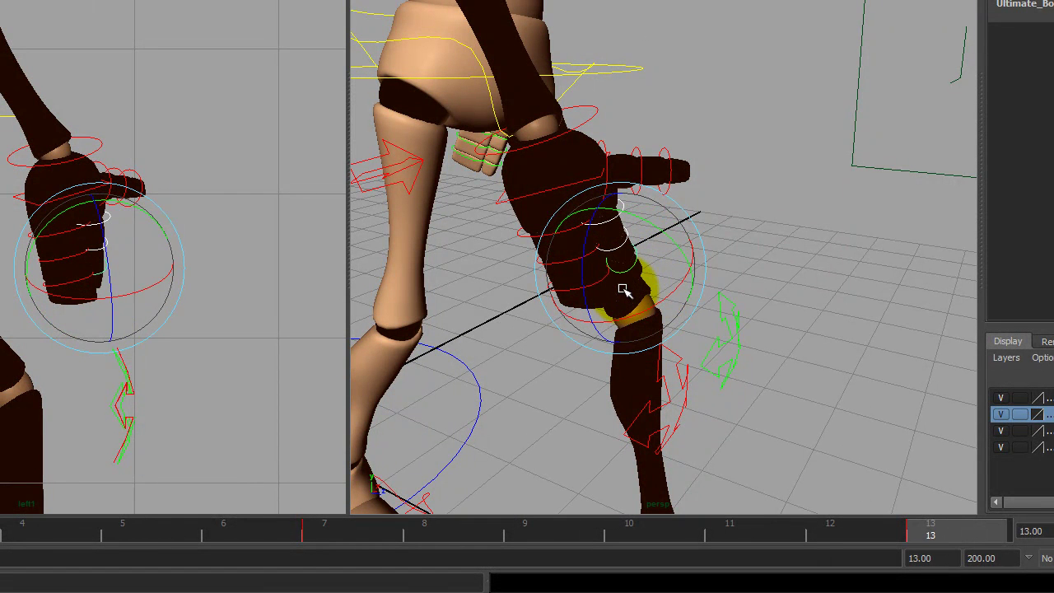
left_click(768, 249)
- Curl the right hand's remaining grouped fingers at frame 13 using their three joint controls
left_click(528, 237)
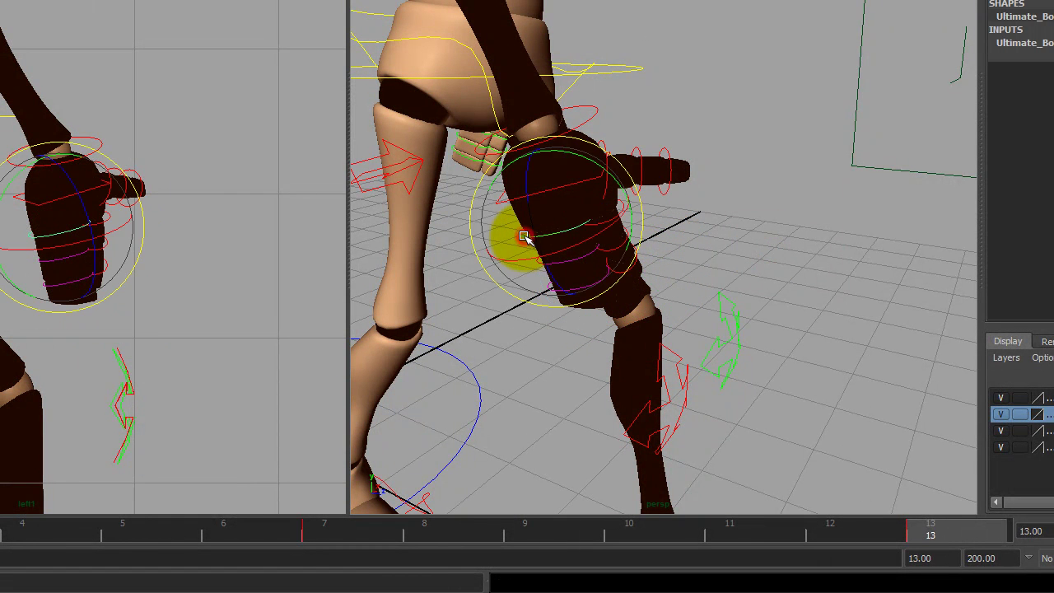
left_click(536, 268)
left_click(549, 295)
left_click(578, 284)
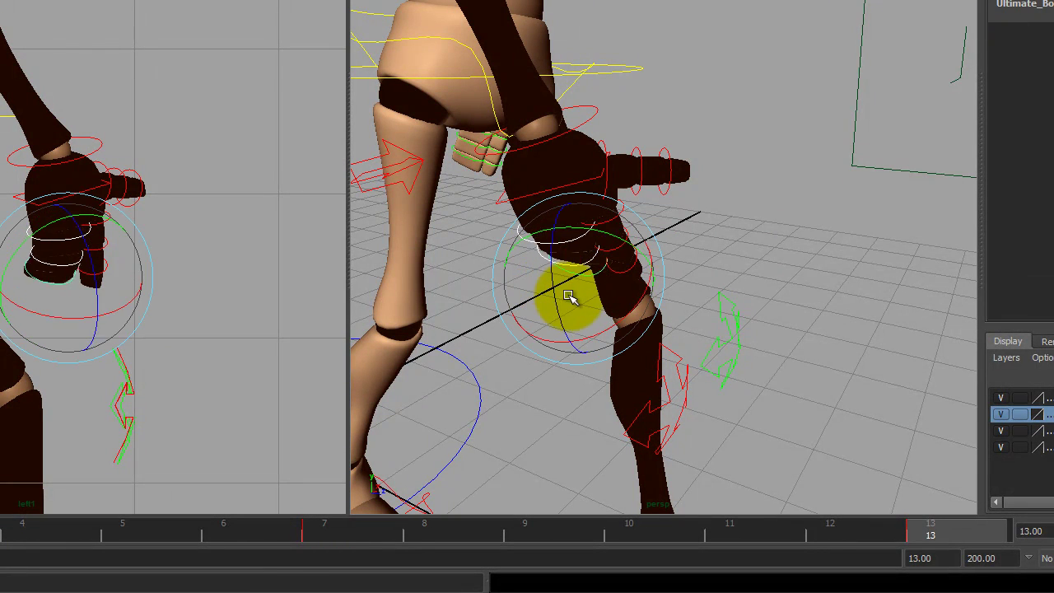
left_click(641, 329)
- Bend the right thumb inward at frame 13 by rotating its three joint controls together, and inspect the hand from the front
left_click_drag(641, 329, 602, 125, "alt")
left_click(602, 124)
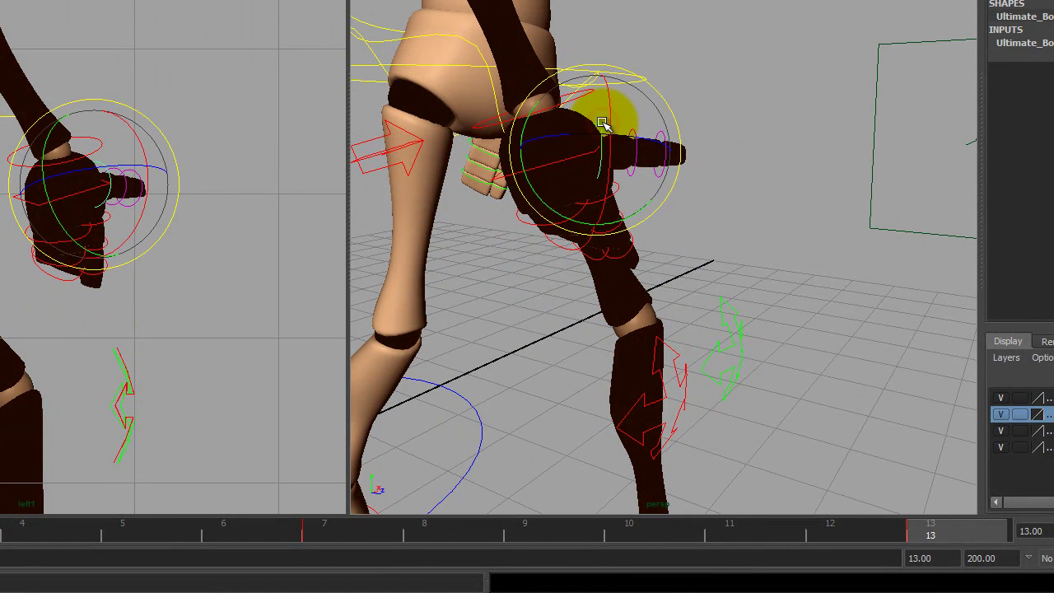
key("q")
left_click(634, 130, "shift")
left_click(664, 133, "shift")
key("e")
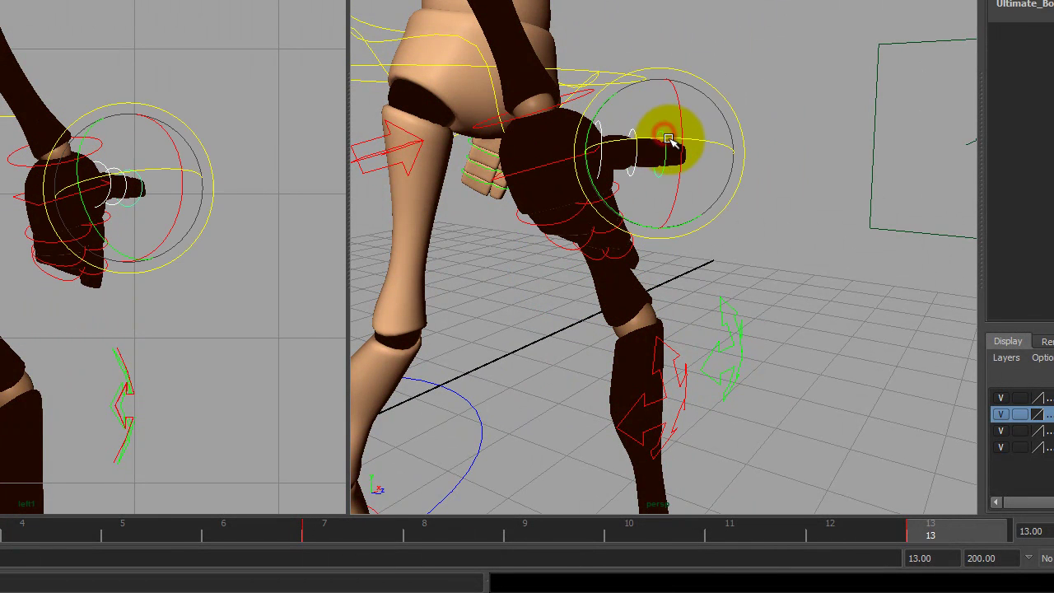
left_click_drag(700, 120, 638, 115)
left_click_drag(689, 242, 530, 327, "alt")
left_click(529, 327)
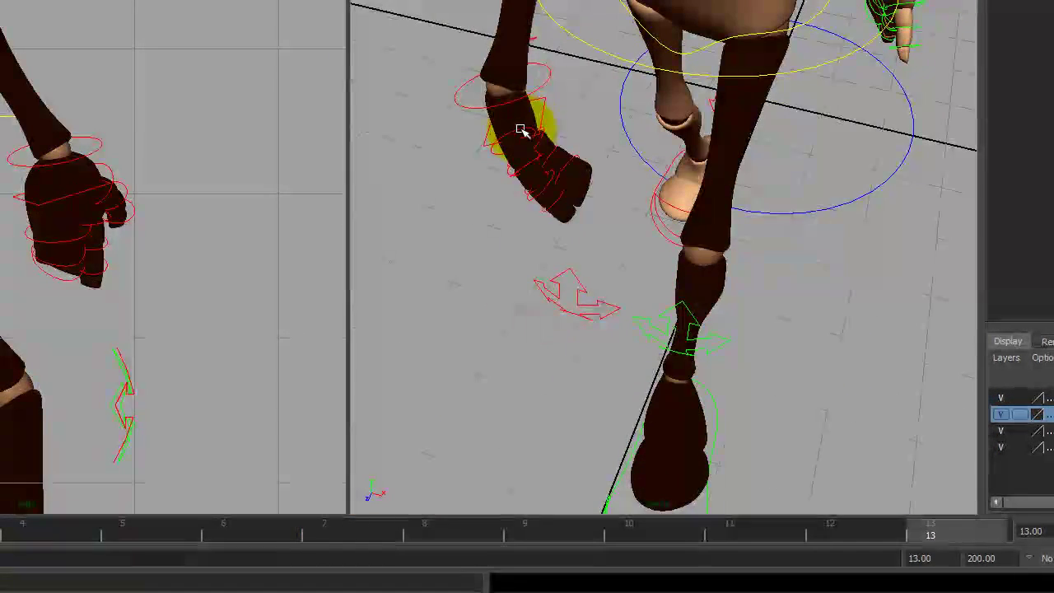
- Rotate the right thumb's base joint inward at frame 13 and check the hand from the side
left_click(520, 130)
left_click_drag(537, 167, 624, 42)
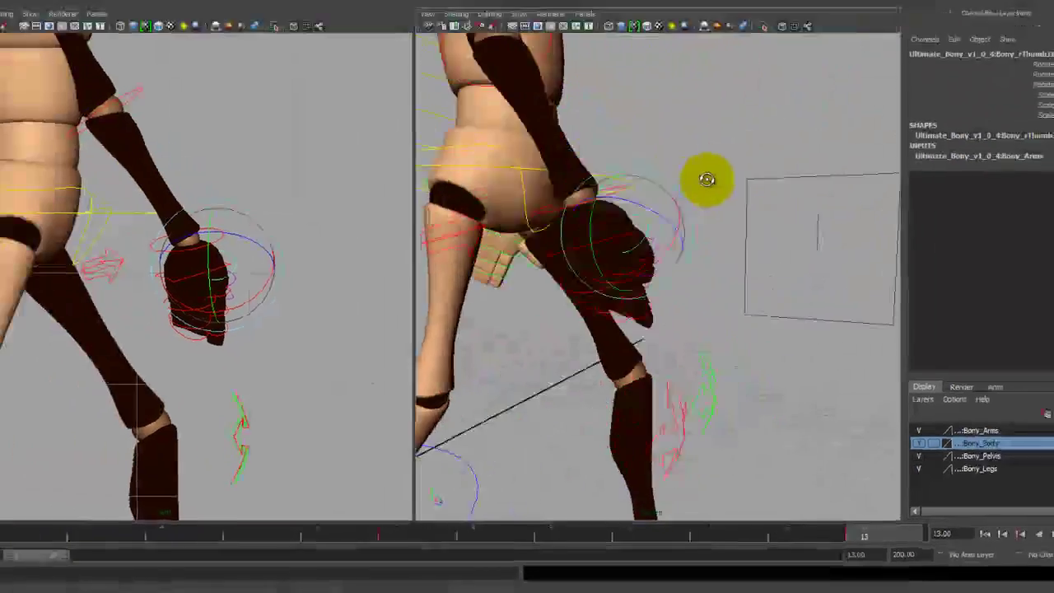
left_click_drag(708, 180, 743, 178, "alt")
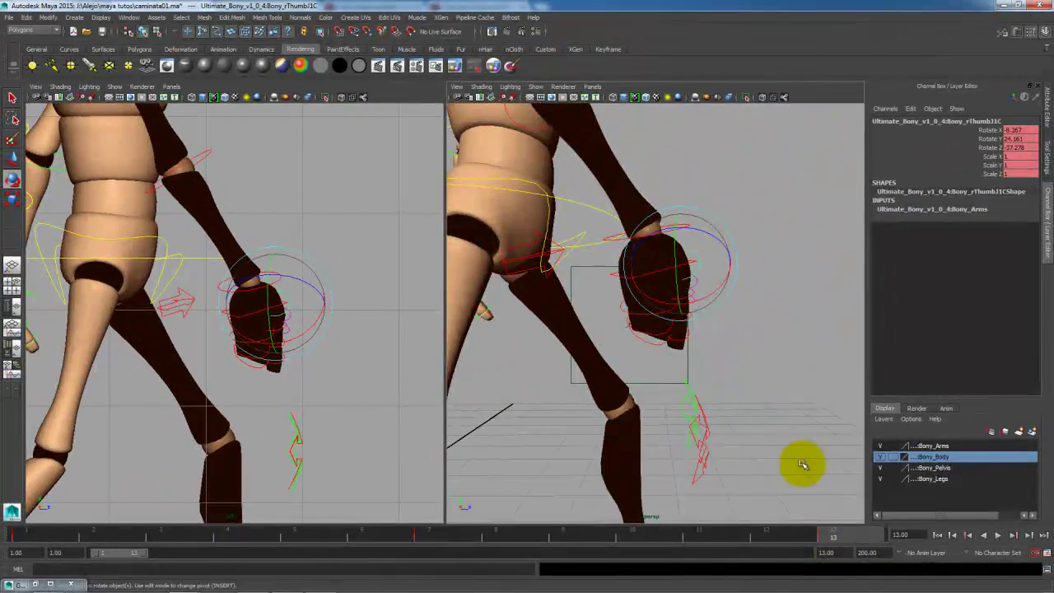
scroll(820, 457, "down", 3)
left_click_drag(834, 534, 866, 536)
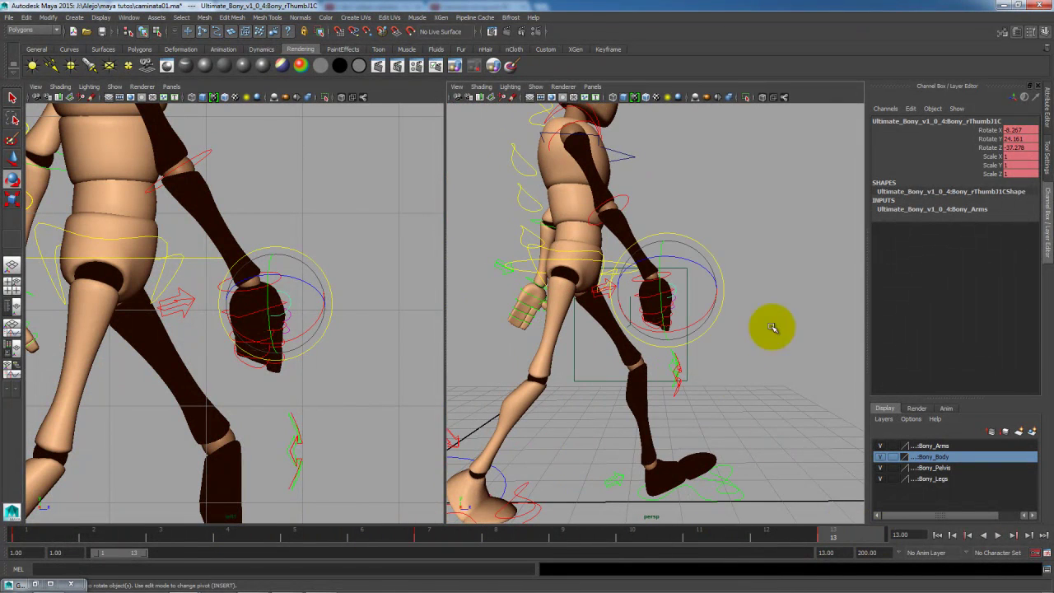
- Select all the right hand's finger and thumb controls and break the connections on their Rotate X, Y and Z channels
left_click_drag(991, 133, 990, 172)
left_click_drag(739, 282, 740, 328, "alt")
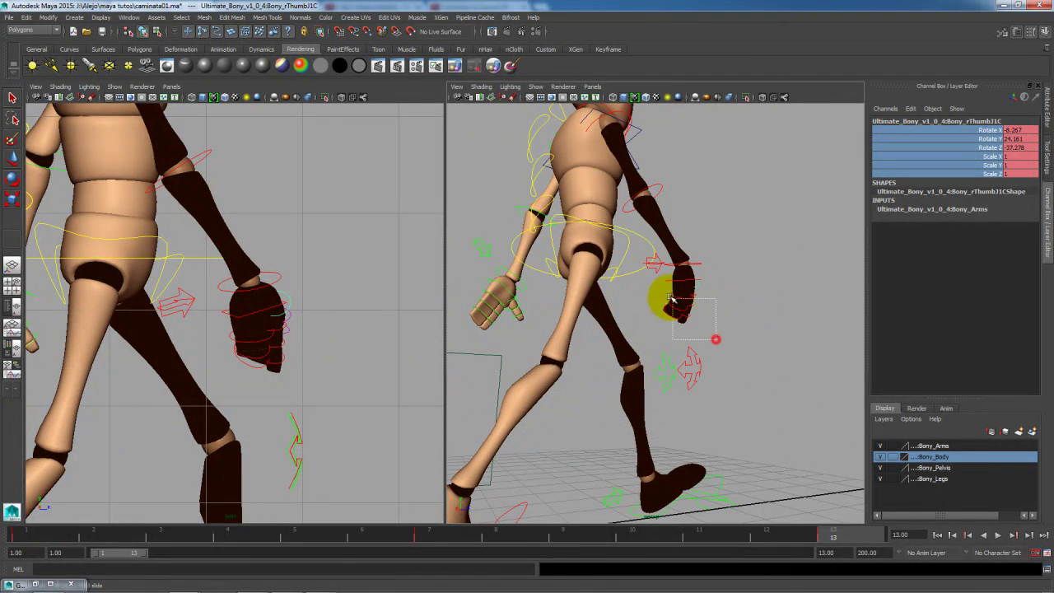
left_click_drag(651, 283, 651, 283)
left_click_drag(650, 284, 807, 278, "alt")
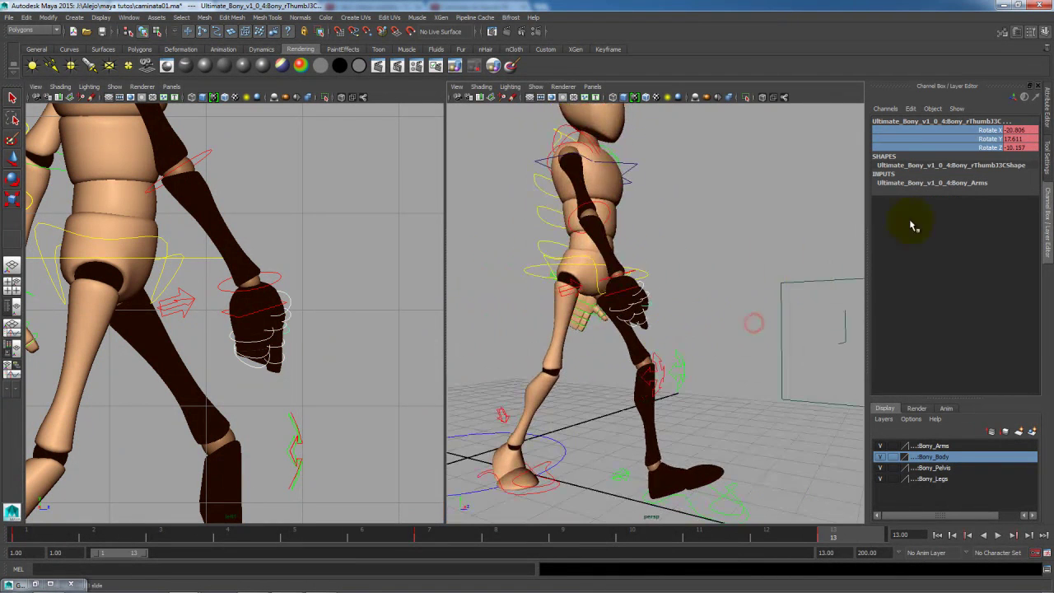
right_click(980, 142)
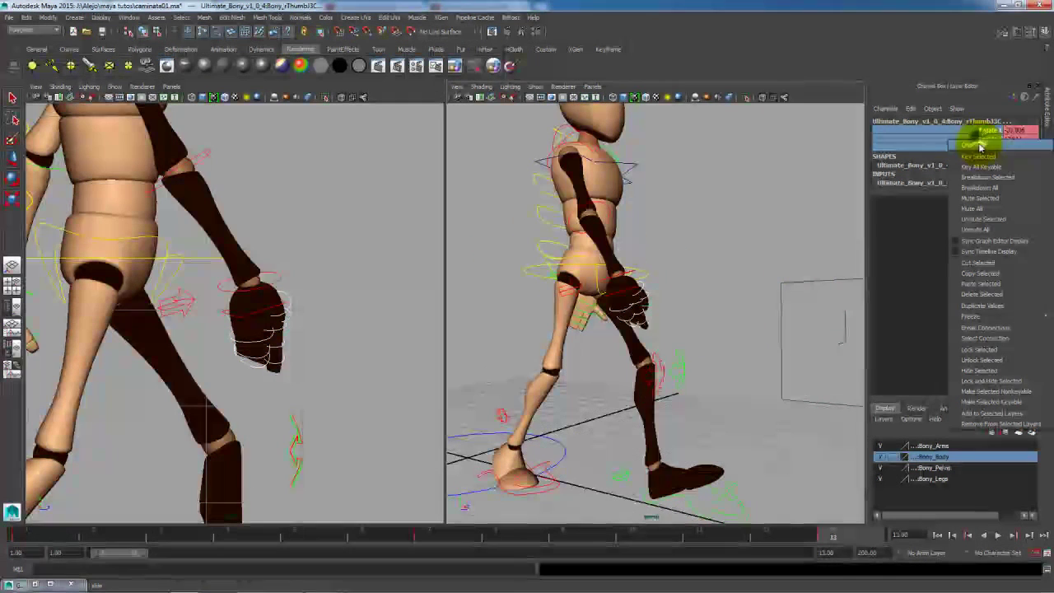
left_click(974, 330)
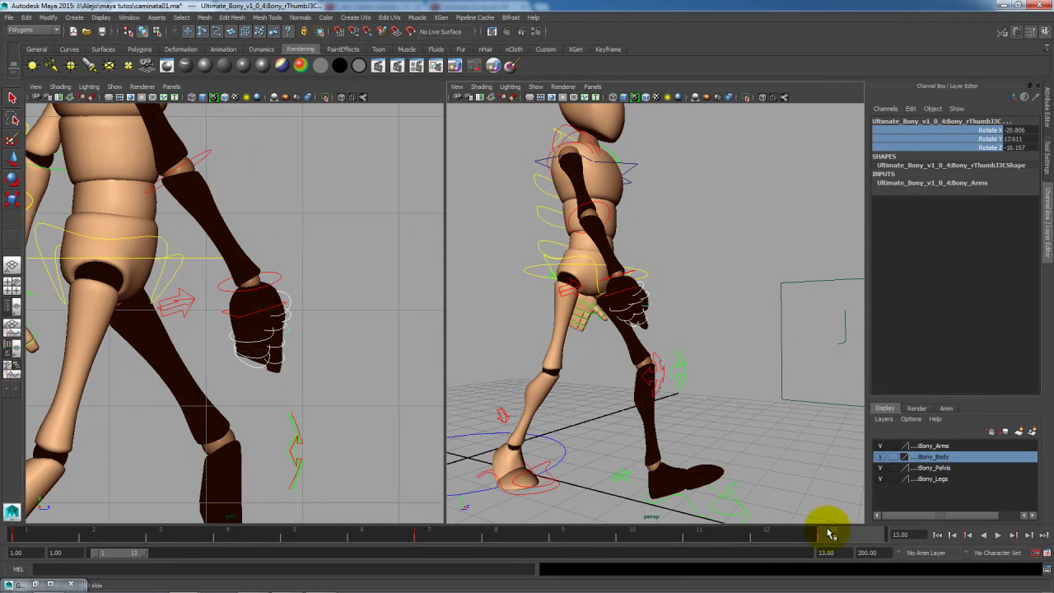
- Check the right hand's pose at frame 7 from the front and review the walk from frame 1
left_click_drag(824, 539, 429, 537)
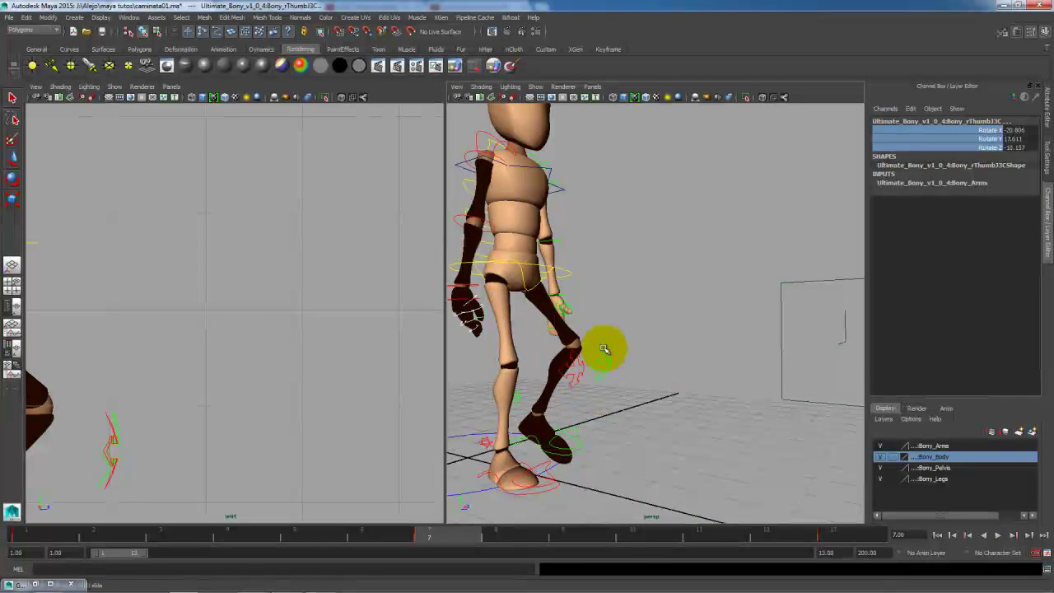
left_click_drag(602, 360, 749, 308, "alt")
middle_click_drag(749, 309, 751, 296, "alt")
left_click(747, 293)
left_click_drag(598, 376, 494, 385, "alt")
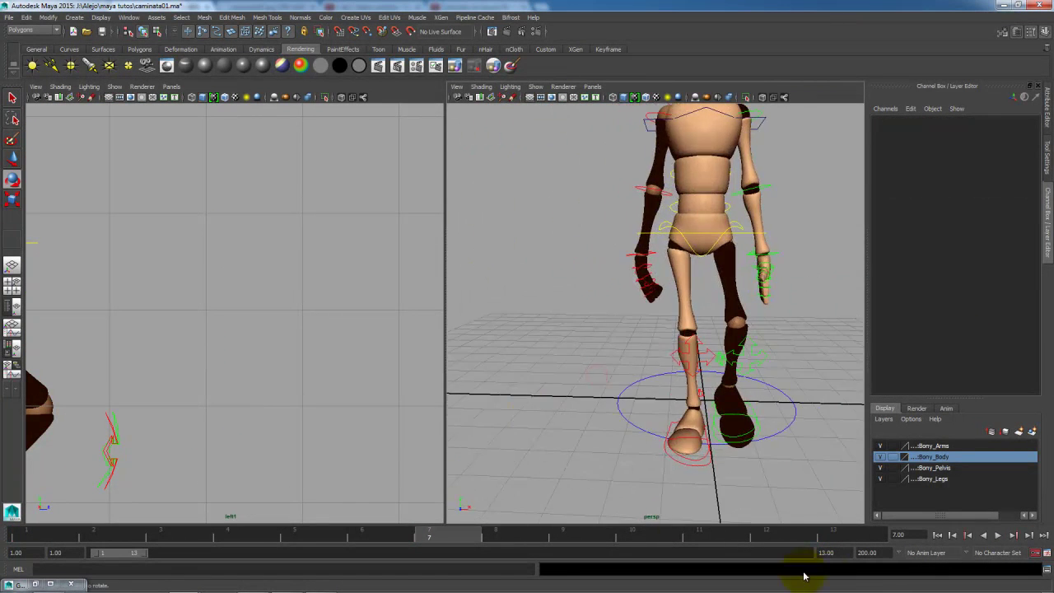
left_click_drag(848, 540, 7, 544)
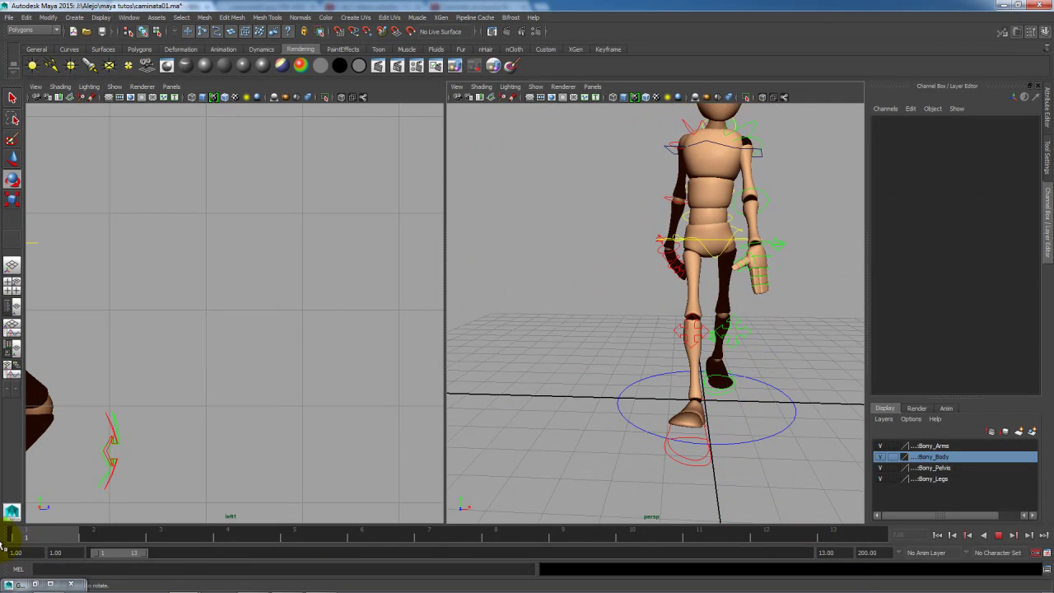
- Adjust the right index finger's pose at frame 1 using its joint controls, undoing the unwanted rotation
left_click_drag(541, 237, 683, 250, "alt")
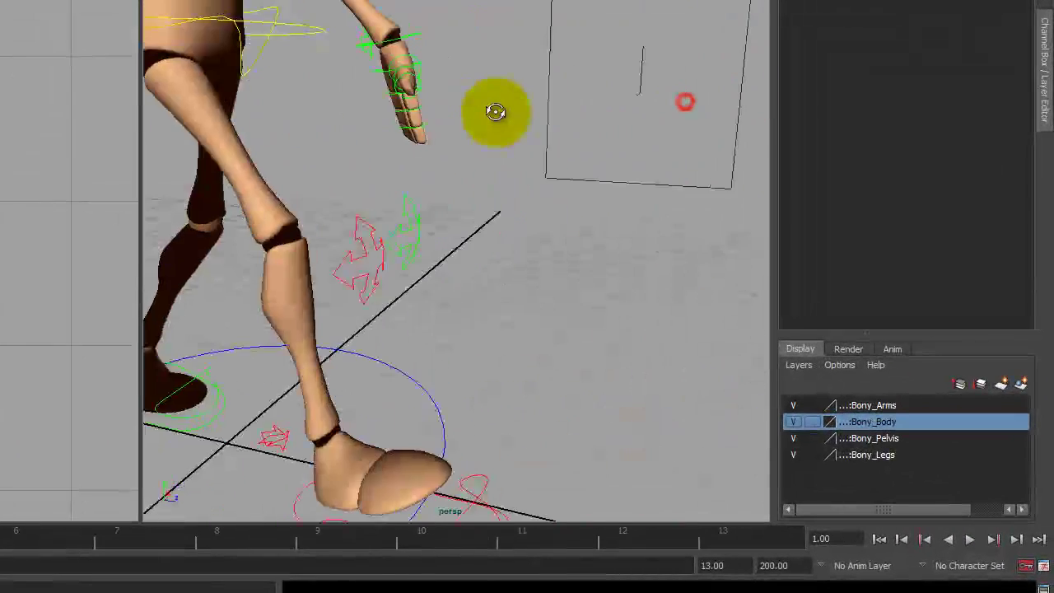
left_click_drag(495, 112, 449, 80, "alt")
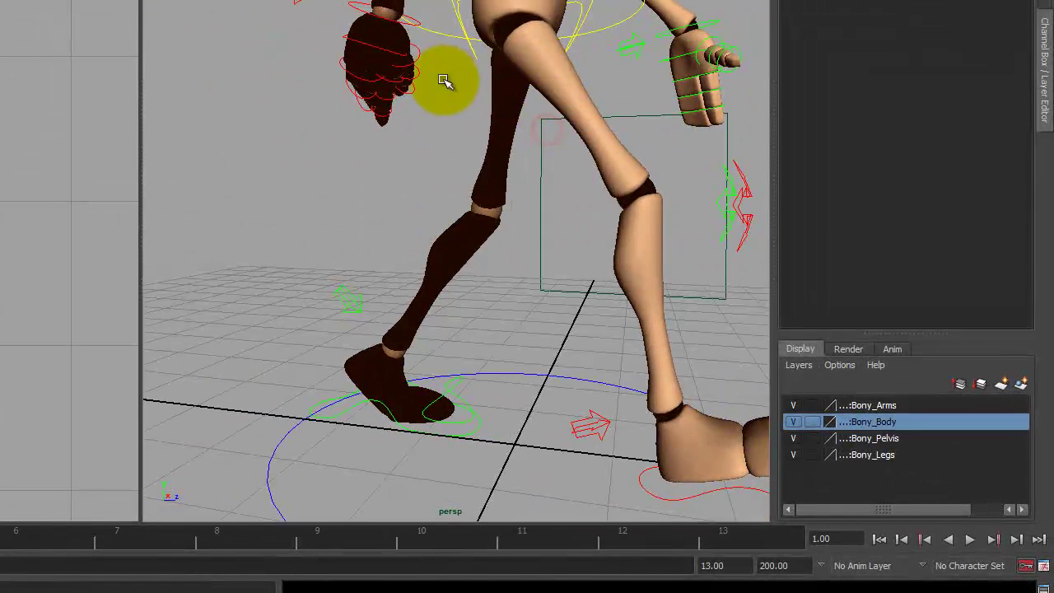
left_click(419, 61)
key("e")
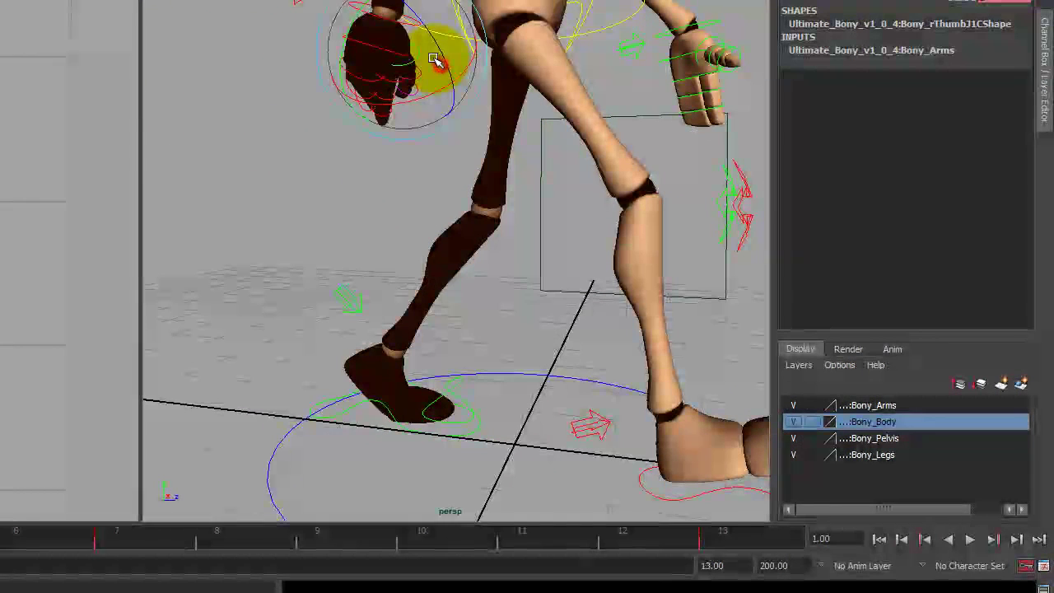
left_click(343, 193)
left_click(394, 86)
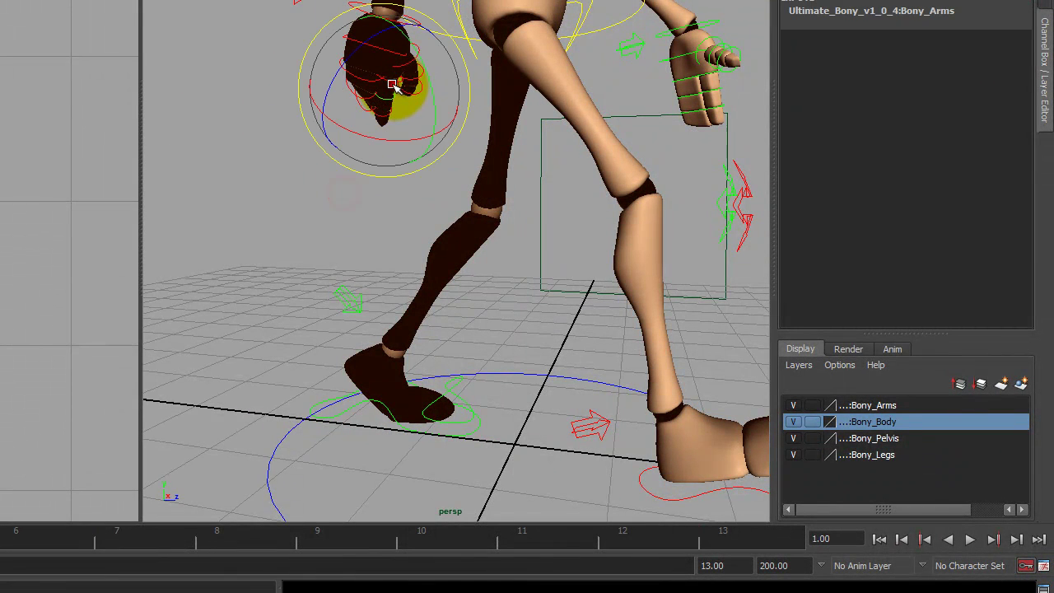
left_click(306, 159)
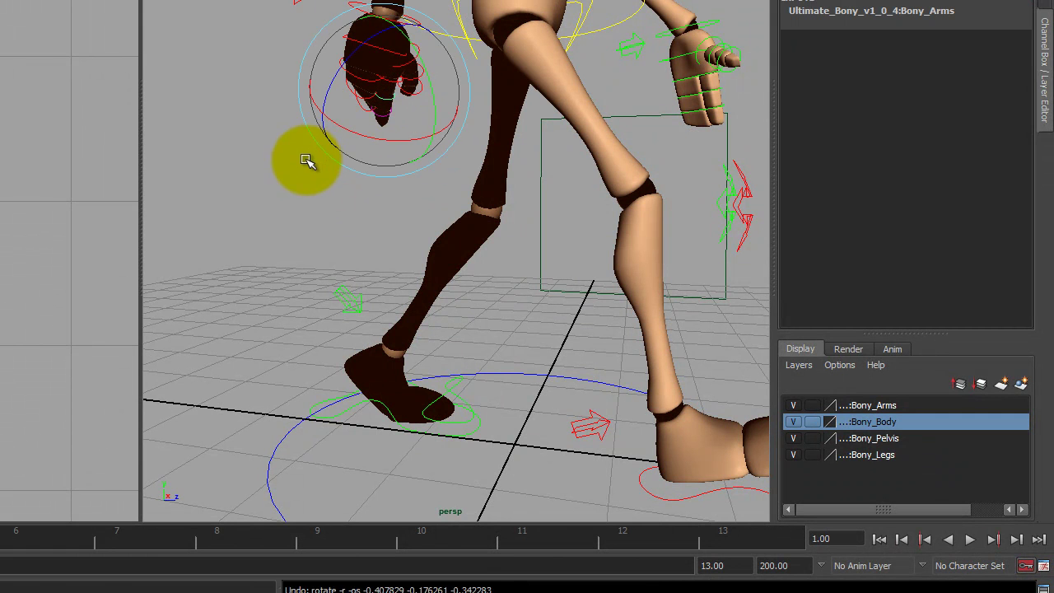
left_click(394, 82)
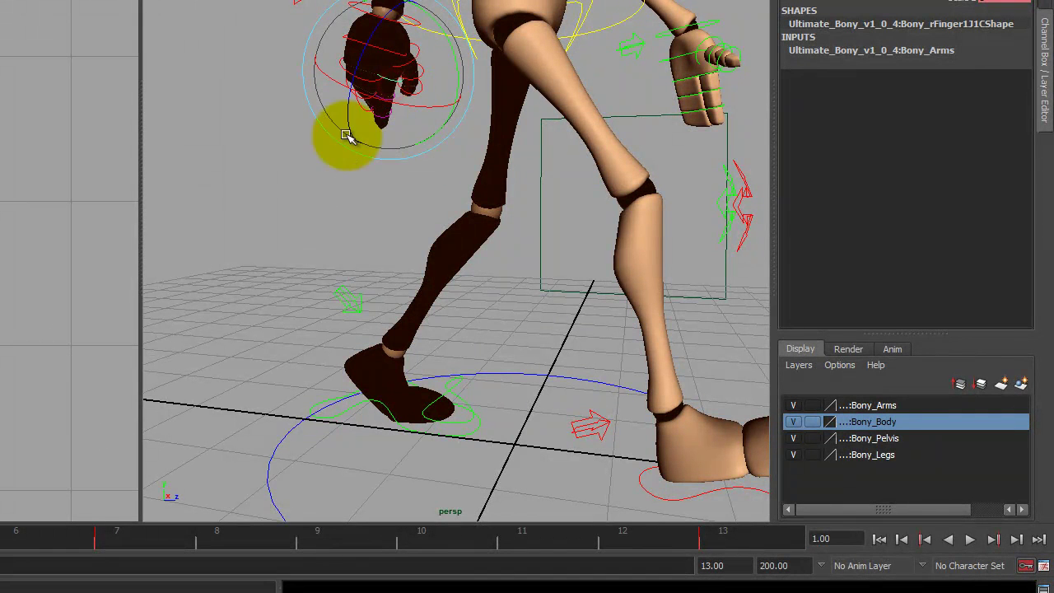
- At frame 7, refine the right index finger's curl with its joint controls while viewing the hand from the front
left_click_drag(16, 522, 640, 535)
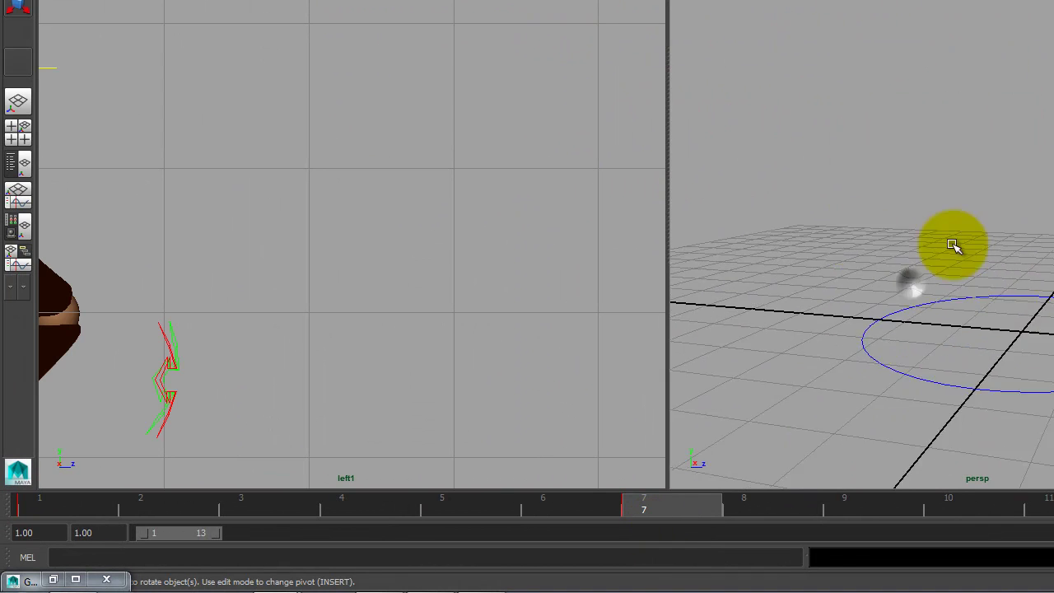
left_click_drag(953, 244, 803, 255, "alt")
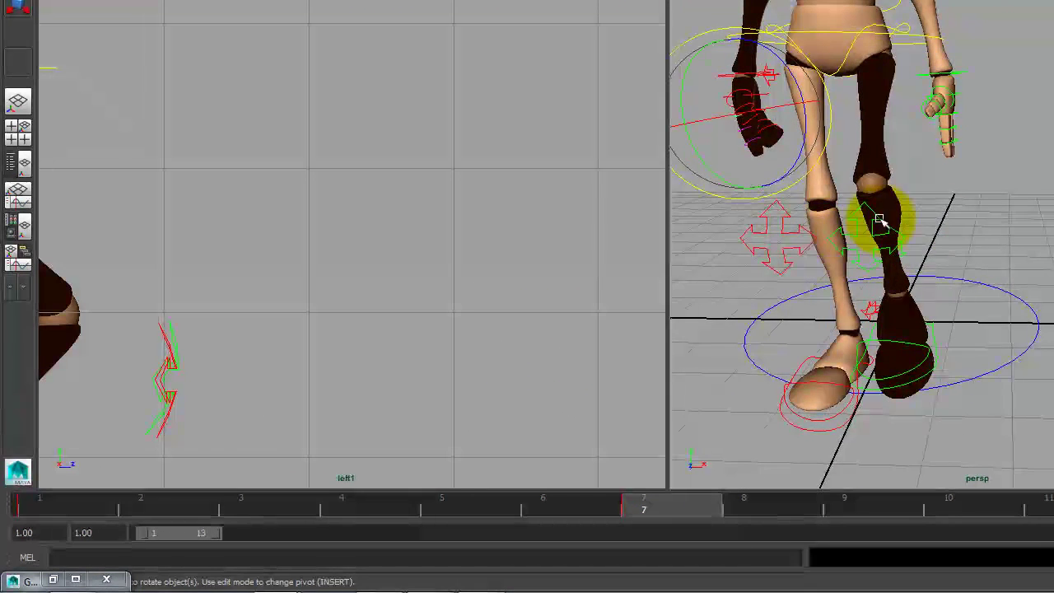
left_click_drag(950, 215, 995, 216, "alt")
left_click(803, 98)
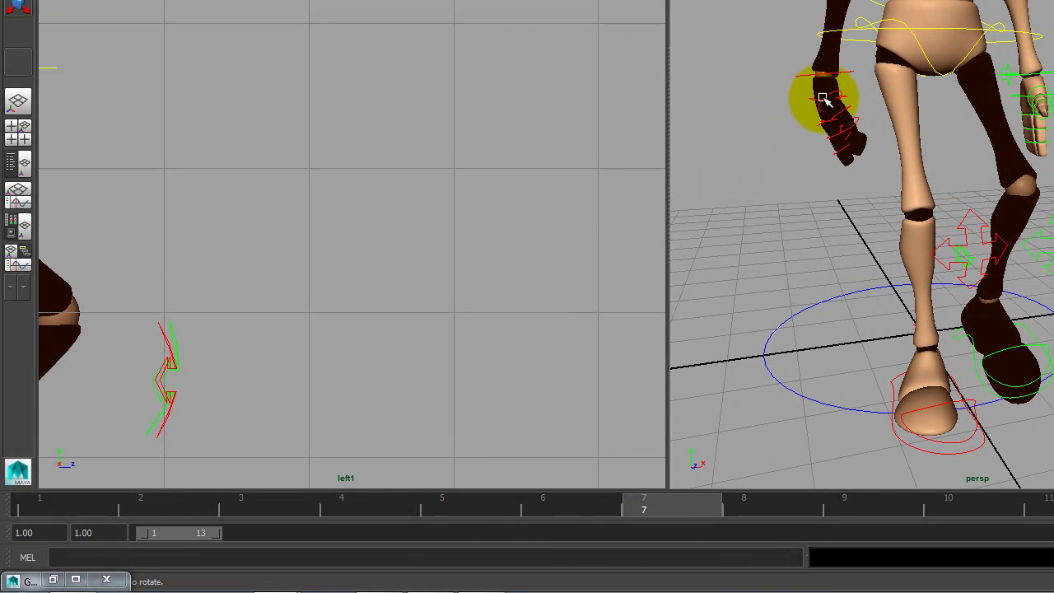
left_click(824, 99)
left_click(755, 81)
left_click_drag(748, 64, 744, 126)
left_click(782, 222)
left_click_drag(824, 124, 996, 146, "alt")
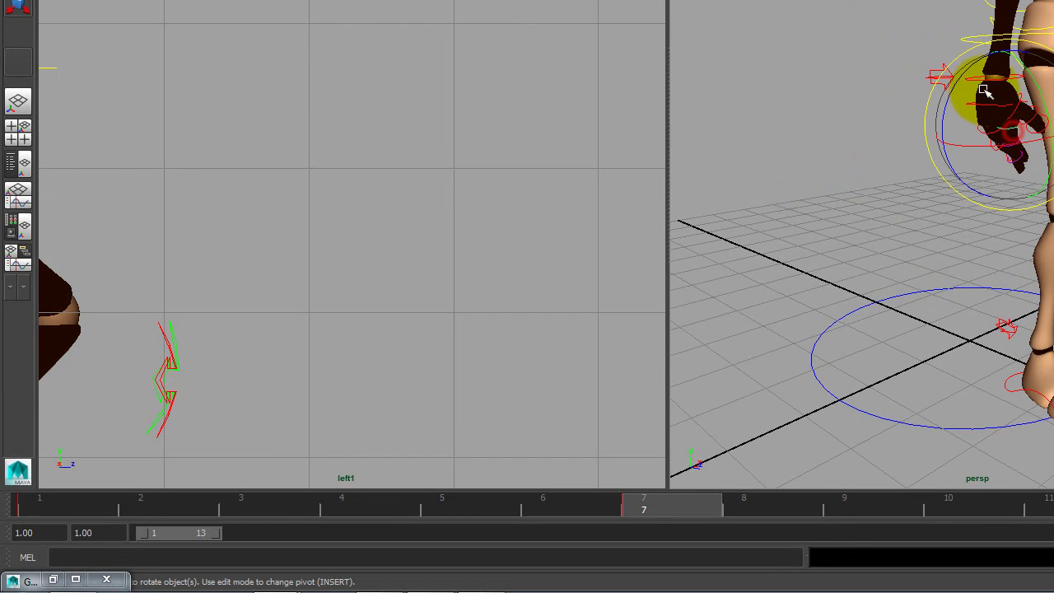
- Curl the right hand's grouped fingers further by rotating their joint controls at frame 7
left_click(923, 178)
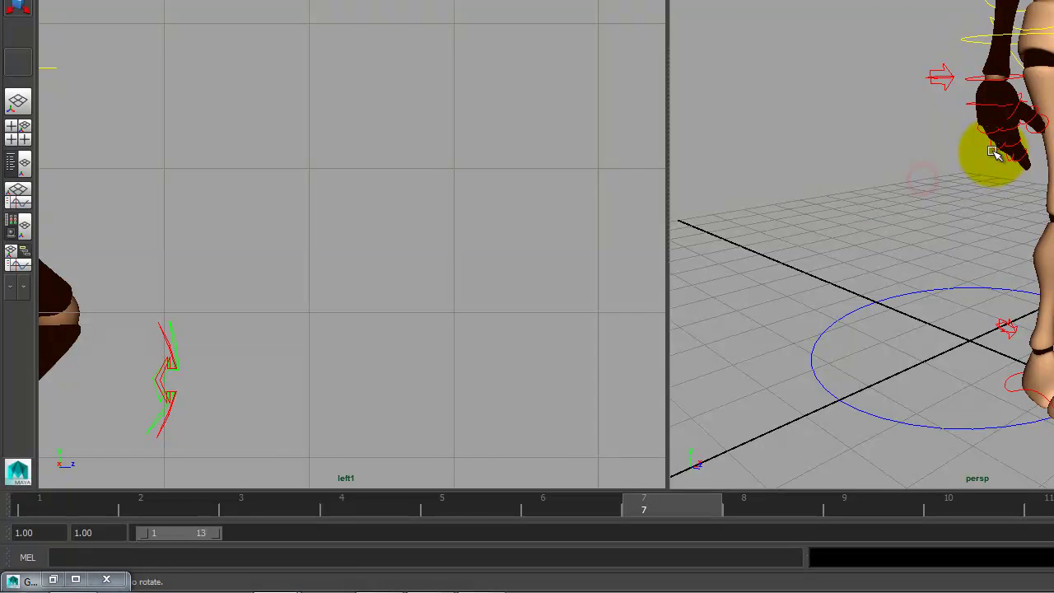
left_click_drag(974, 104, 970, 111)
left_click_drag(915, 208, 821, 207, "alt")
- Review the right hand at frame 13 and play back the full walk from the side
left_click_drag(71, 518, 841, 483)
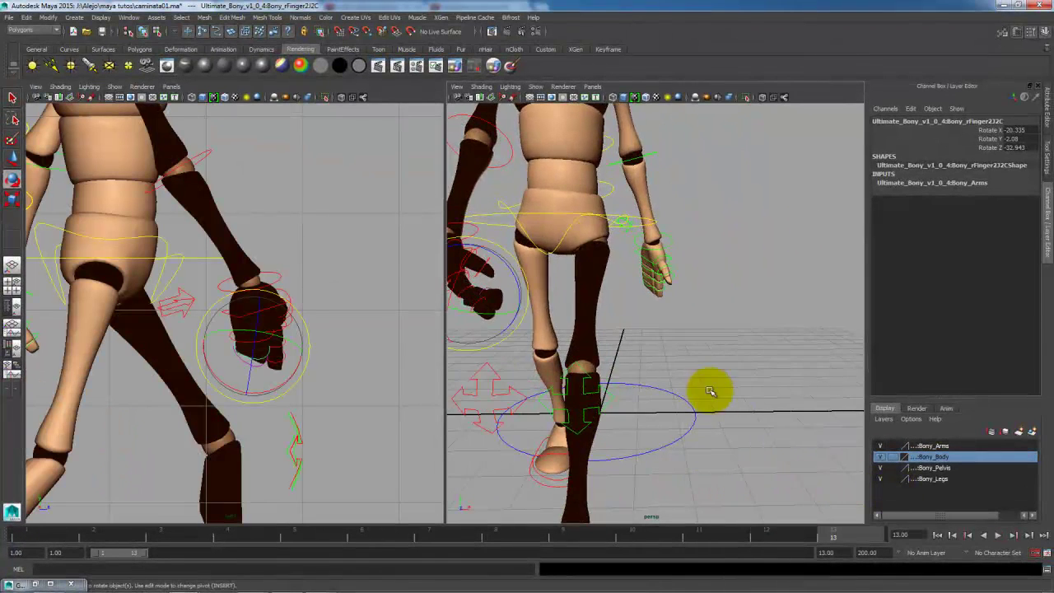
right_click_drag(710, 391, 701, 440, "alt")
left_click_drag(701, 440, 822, 442, "alt")
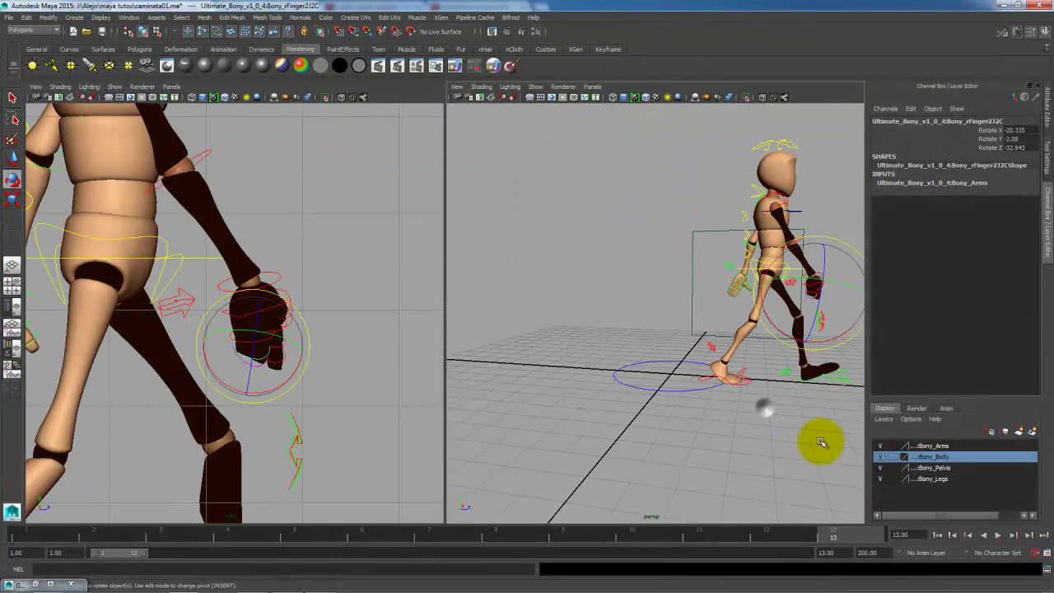
left_click_drag(835, 540, 2, 564)
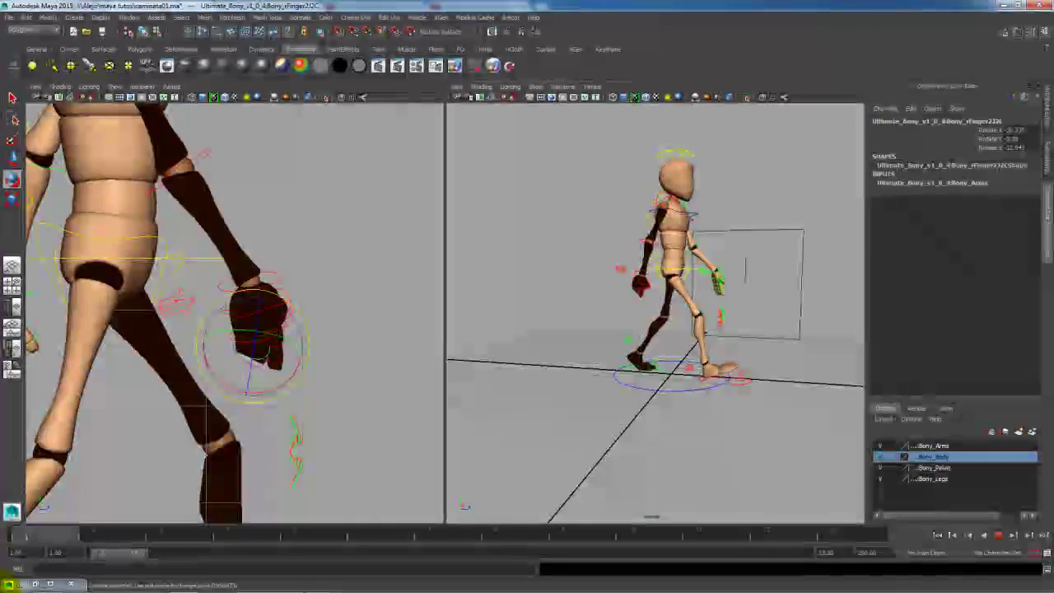
key("Escape")
- At frame 1, curl the left hand's grouped fingers by rotating their three joint controls to about -15.8 in Rotate Z
left_click_drag(715, 410, 577, 419, "alt")
right_click_drag(577, 418, 693, 390, "alt")
middle_click_drag(567, 227, 602, 261, "alt")
left_click_drag(602, 261, 587, 265, "alt")
left_click(537, 280)
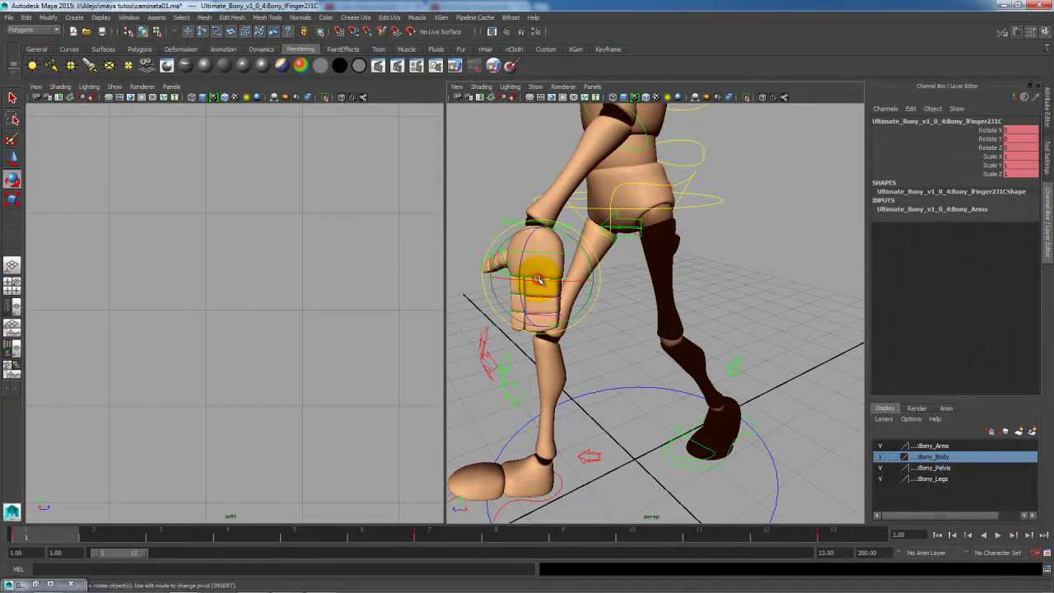
left_click(544, 310)
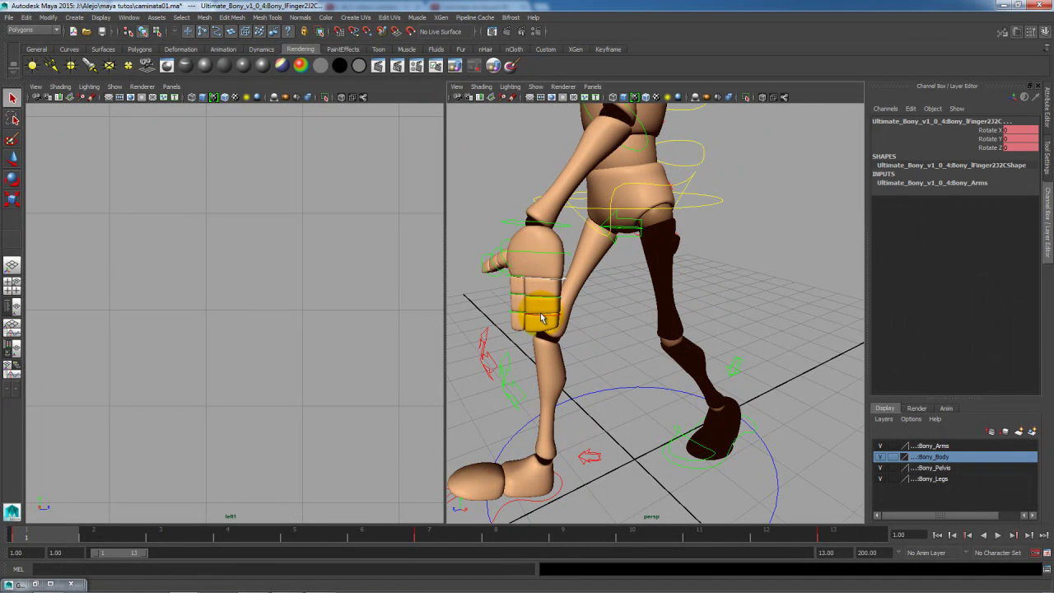
left_click(540, 319)
key("e")
left_click_drag(529, 280, 585, 302)
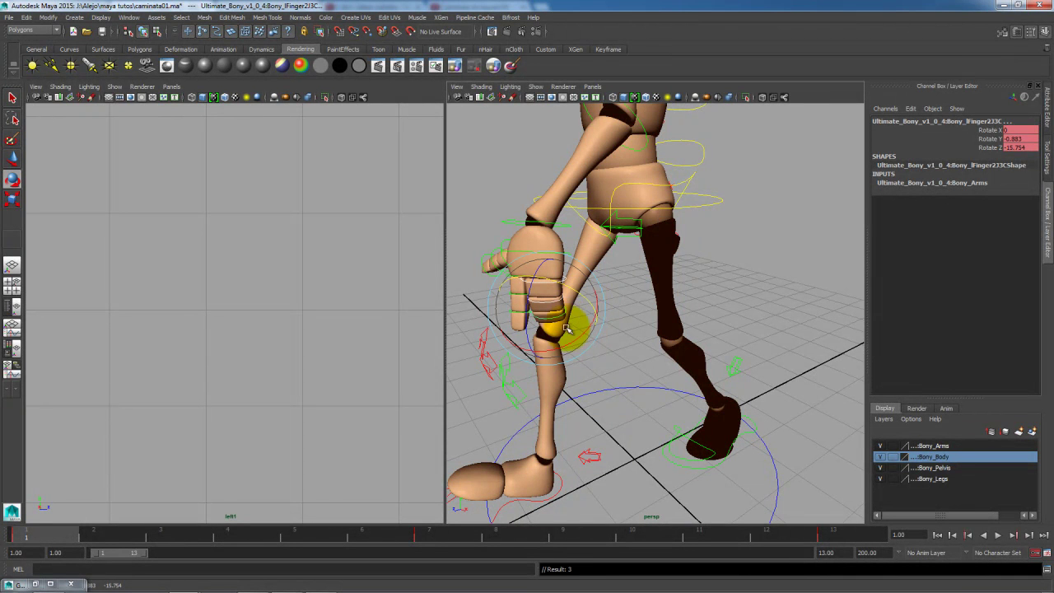
- Curl the left index finger slightly at frame 1 by rotating its three joint controls together
left_click(449, 360)
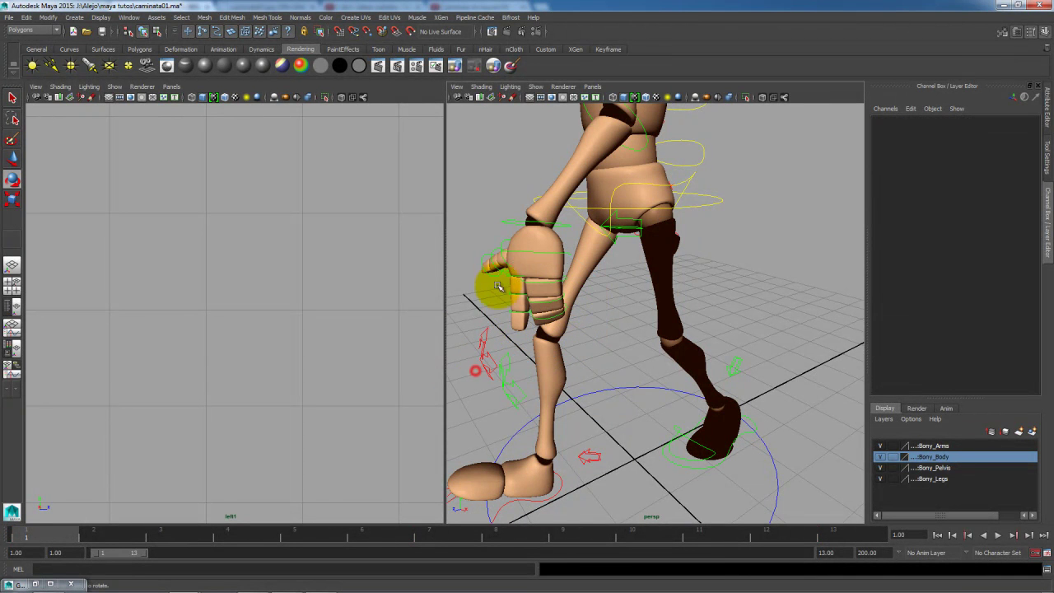
left_click(510, 277)
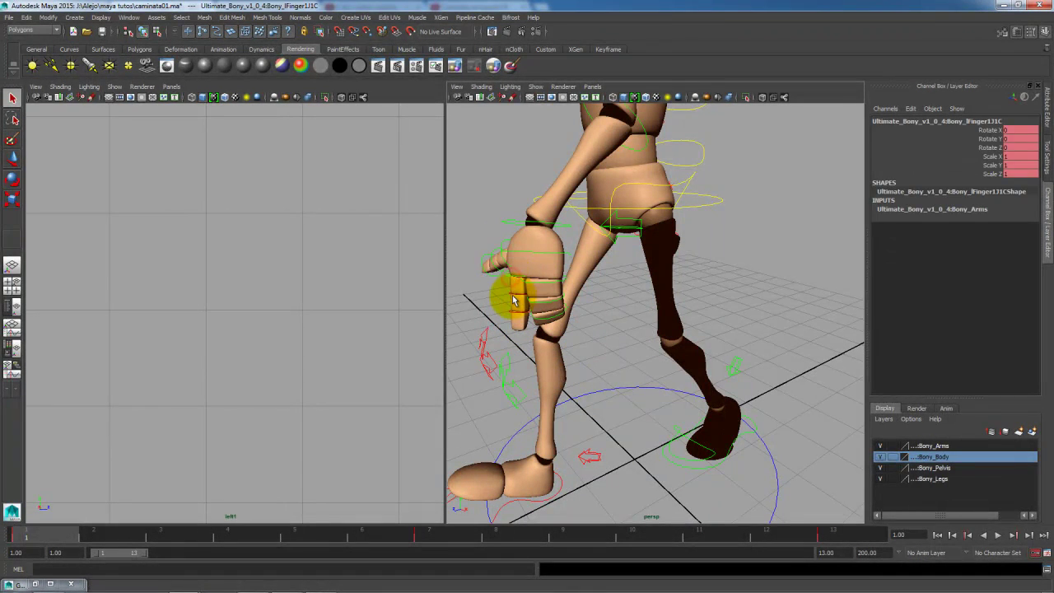
left_click(511, 301, "shift")
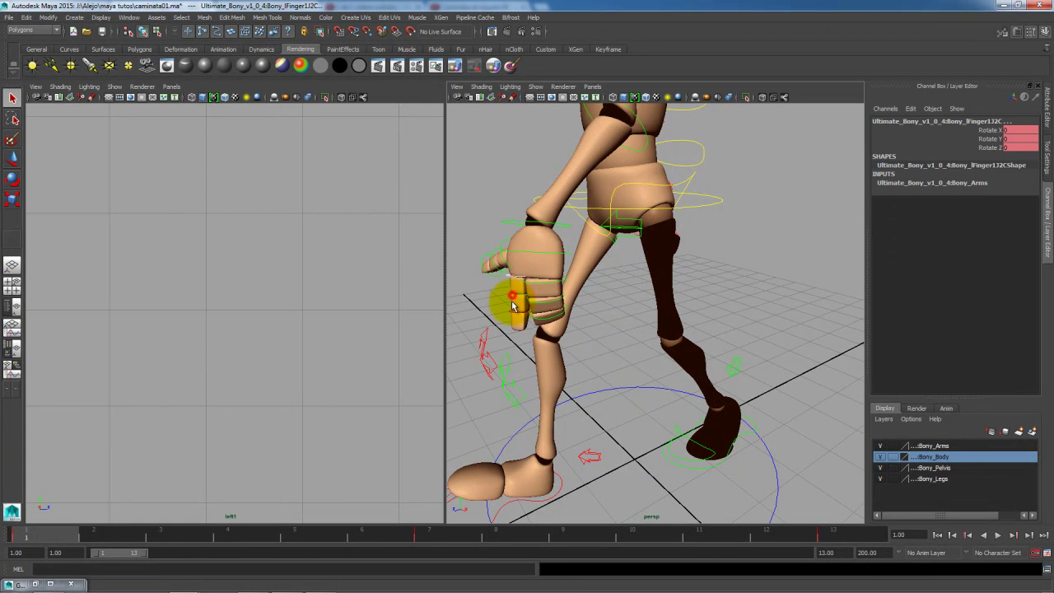
left_click(499, 285)
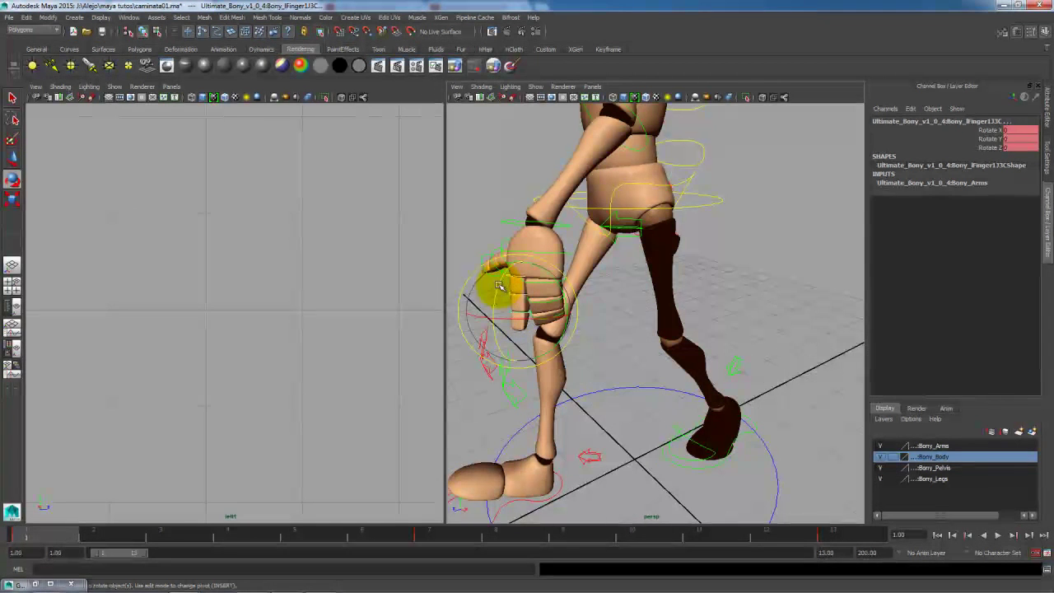
- Bend the left thumb inward at frame 1, rotating its joint controls to 18.64 in Y and -22.14 in Z
left_click_drag(500, 294, 626, 264, "alt")
left_click(672, 259)
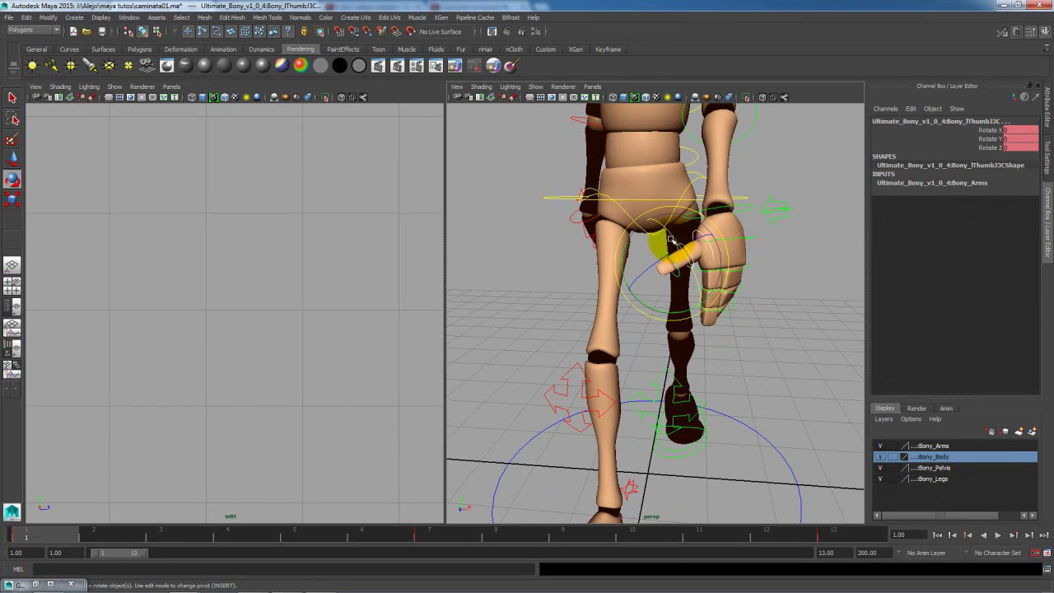
left_click_drag(650, 274, 747, 273)
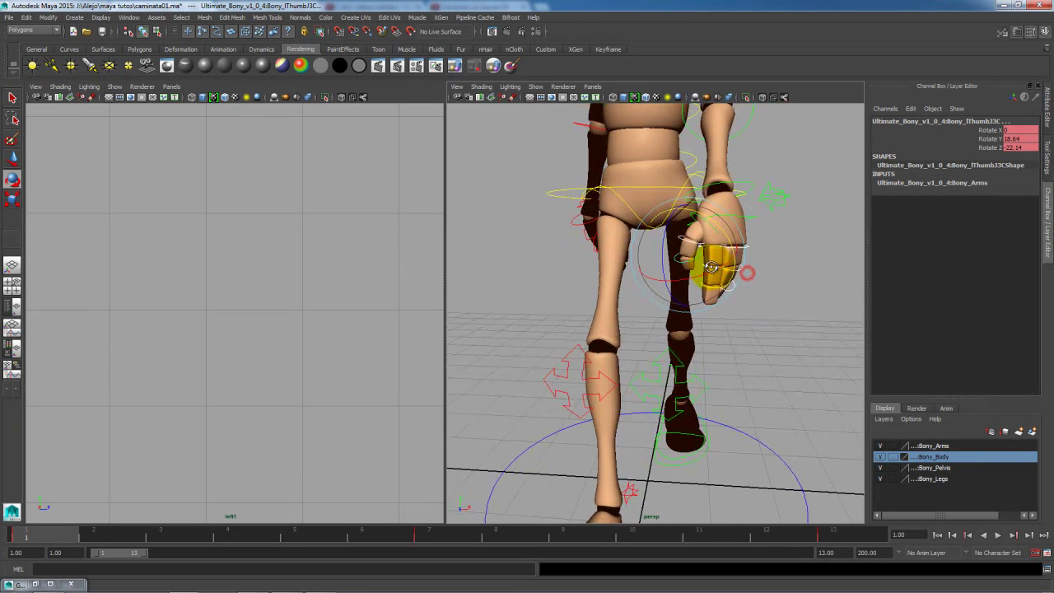
left_click(714, 231)
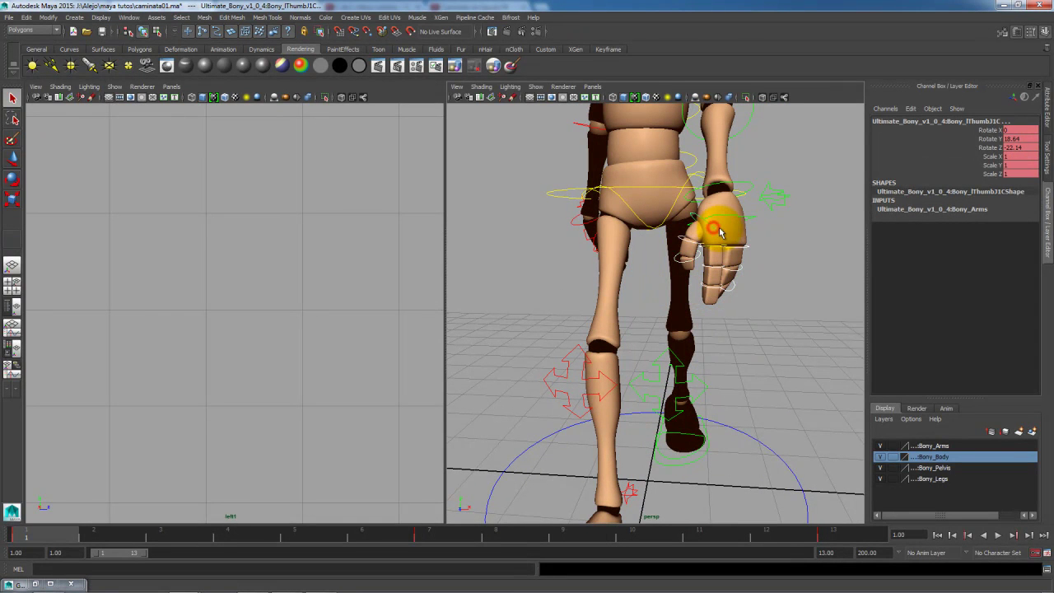
left_click_drag(985, 134, 987, 169)
right_click(983, 171)
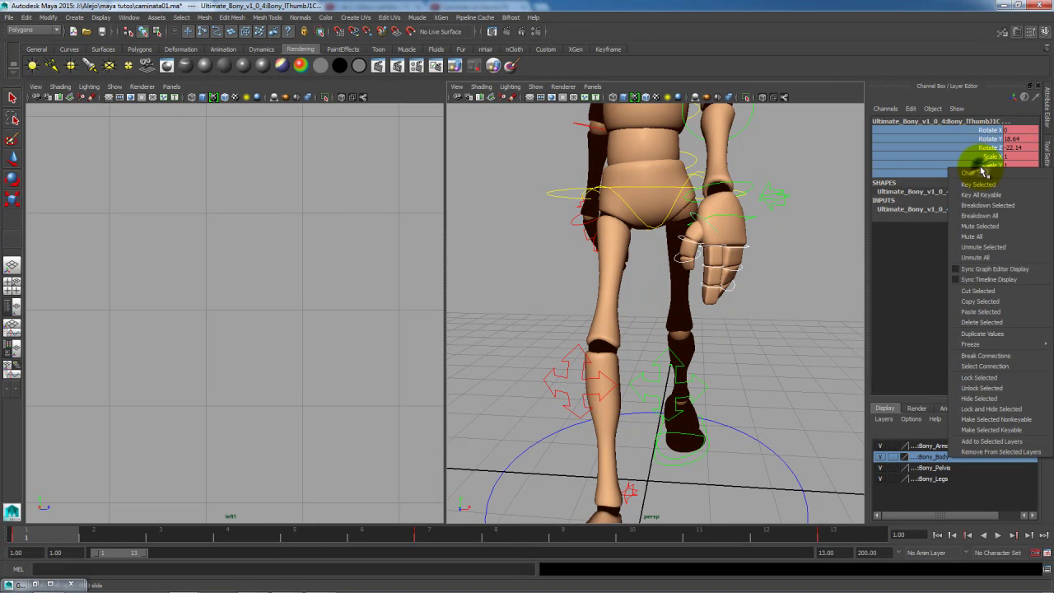
left_click(775, 264)
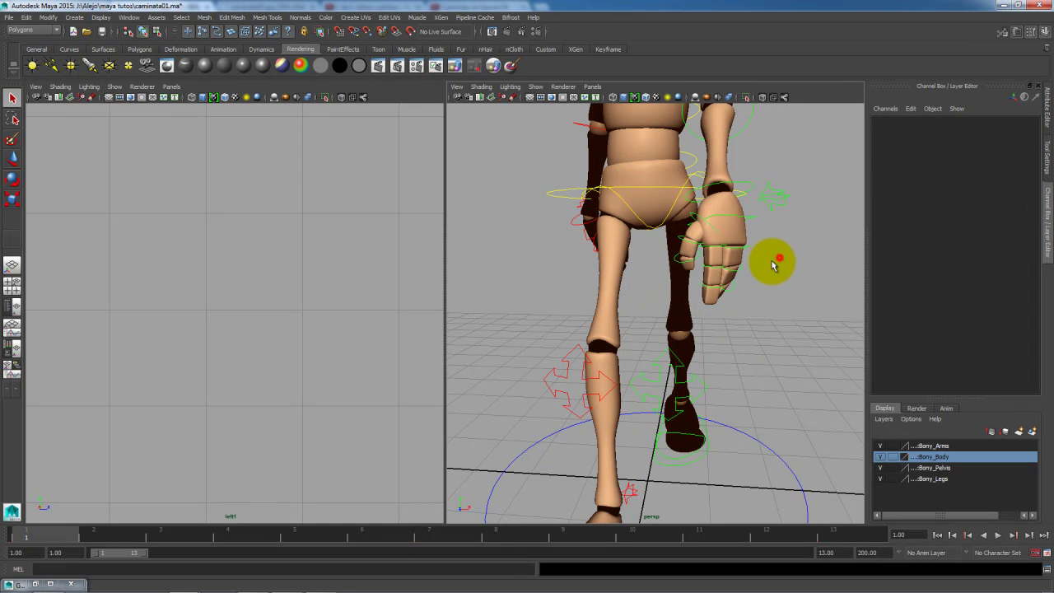
- Select the left thumb, index and grouped finger joint controls and break the connections on their Rotate X, Y and Z channels
left_click(713, 229)
left_click(677, 260)
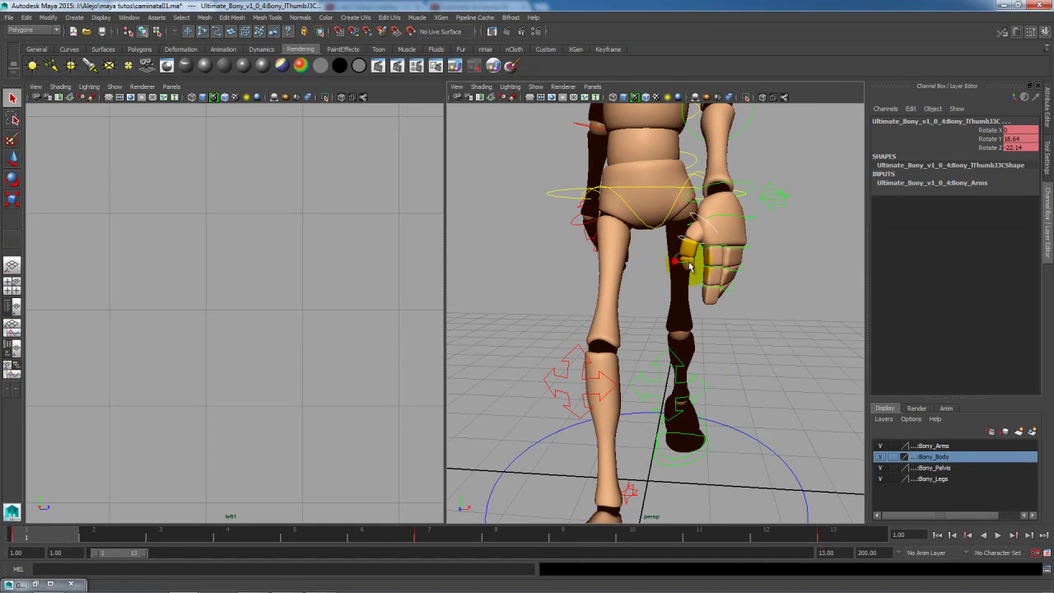
left_click(719, 261)
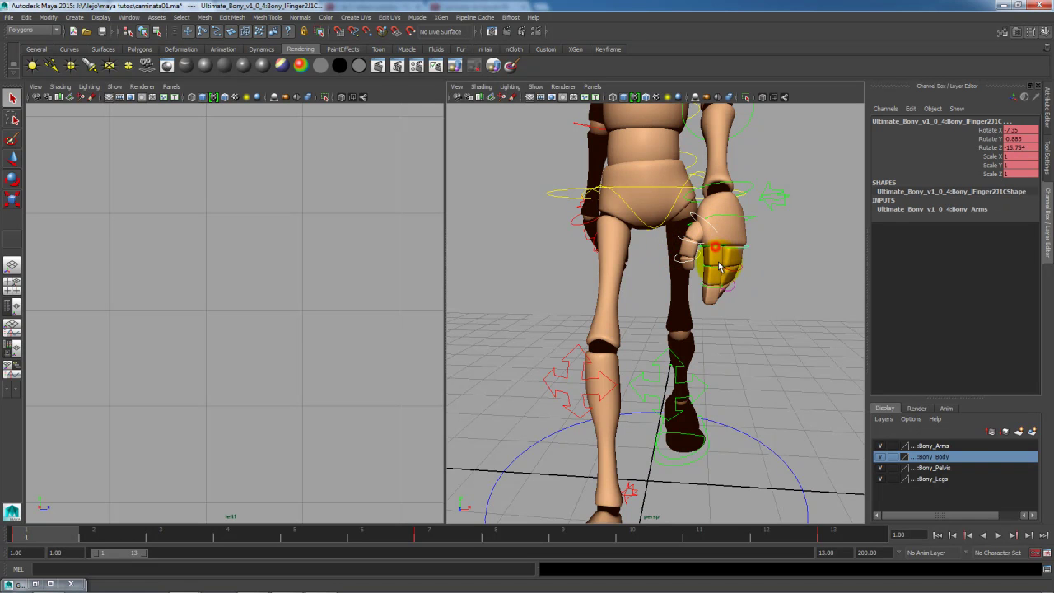
left_click(715, 280)
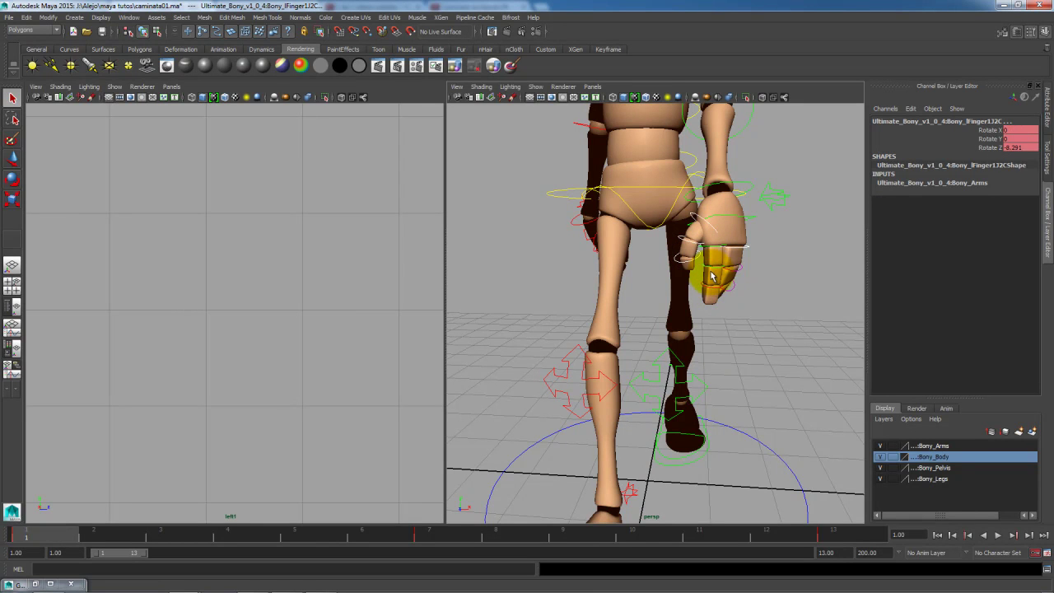
left_click(714, 288)
left_click(735, 280)
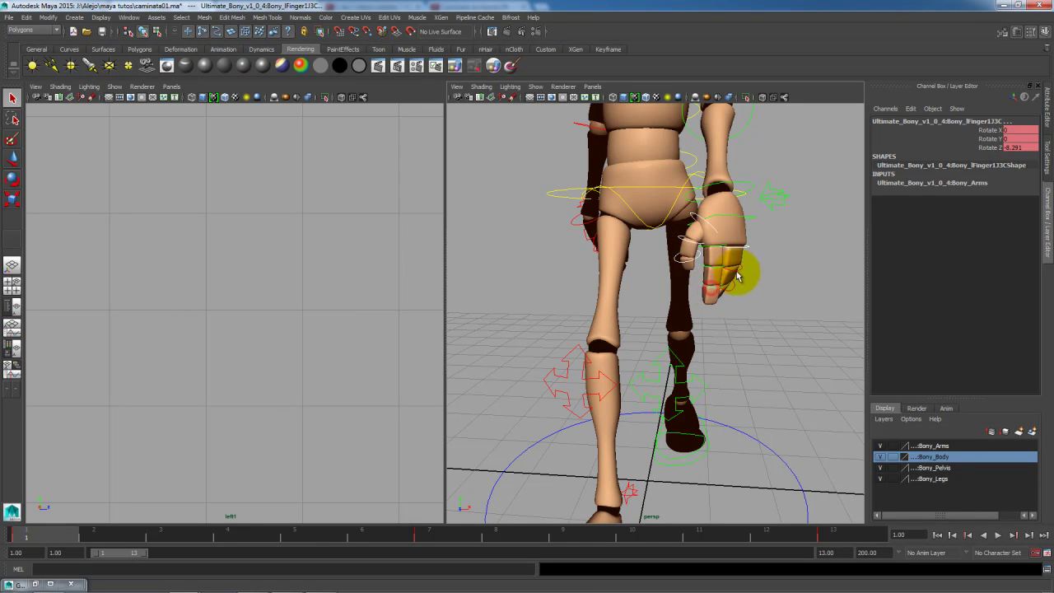
left_click_drag(985, 130, 988, 147)
right_click(986, 150)
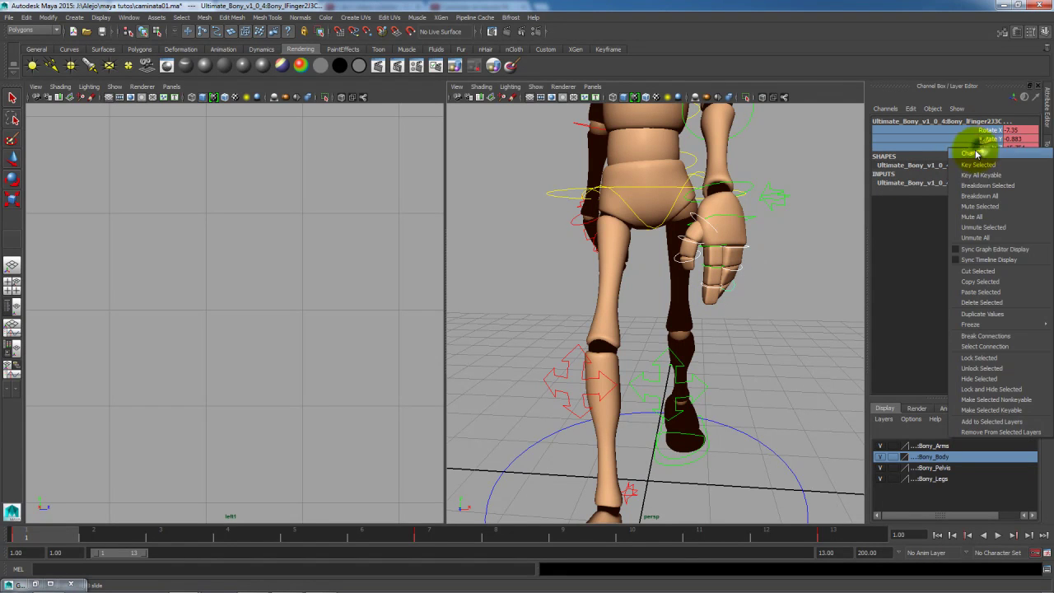
left_click(972, 337)
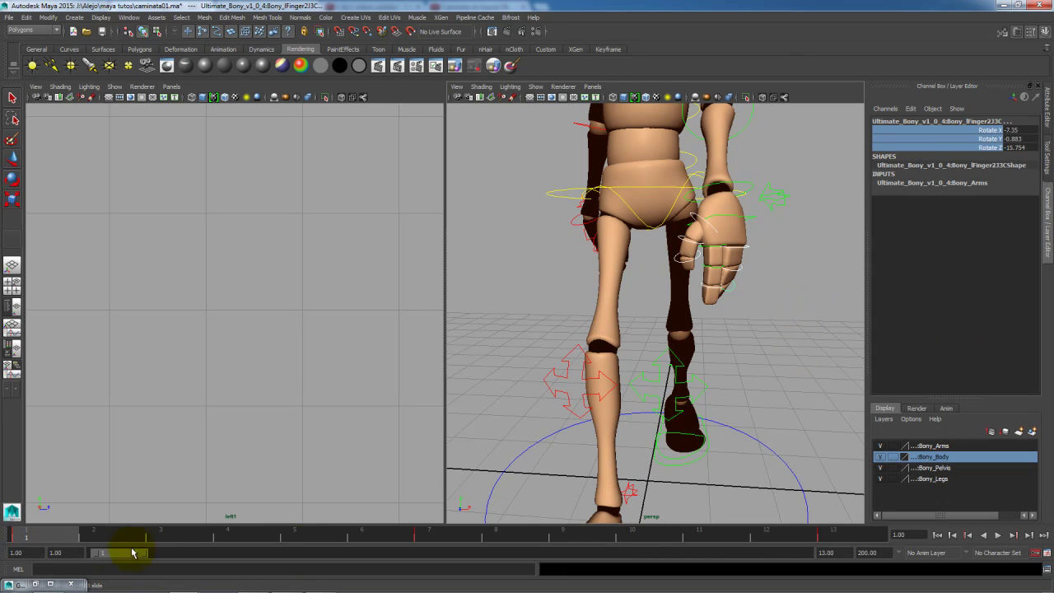
- At frame 7, rotate the left thumb's middle joint to about -27.3 and the grouped fingers' base joint to about -17.7 in Rotate Z
left_click(806, 265)
left_click_drag(74, 535, 434, 539)
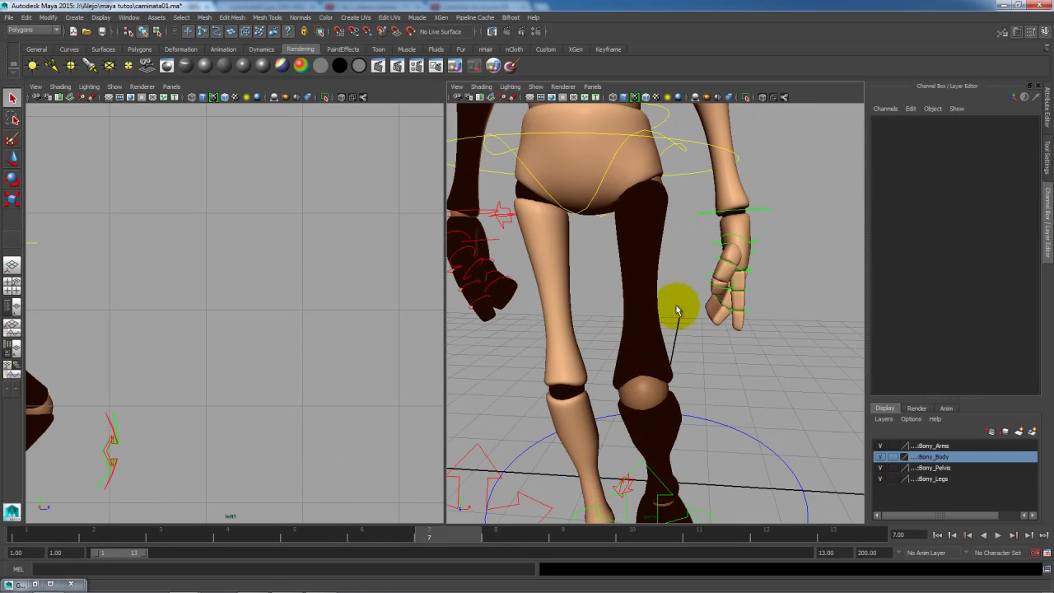
left_click(741, 272)
key("e")
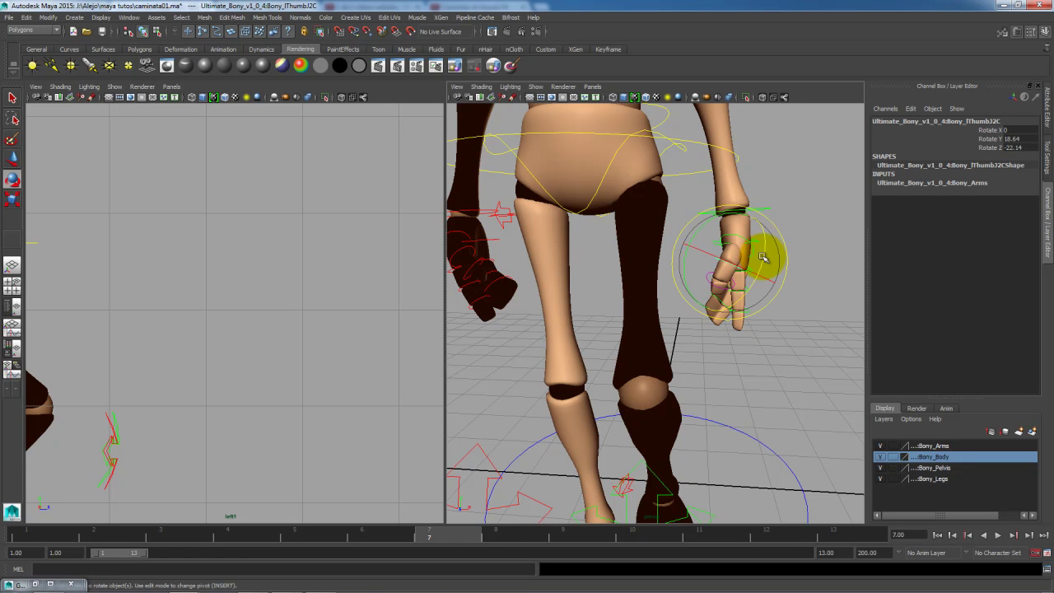
left_click_drag(767, 248, 767, 251)
key("ctrl+z")
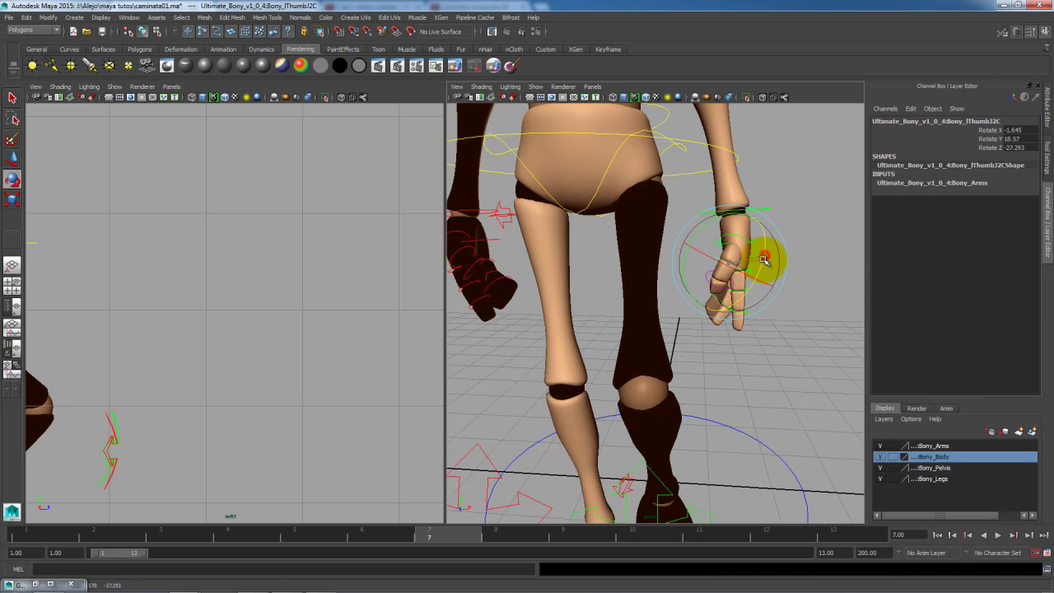
left_click(749, 338)
left_click(753, 273)
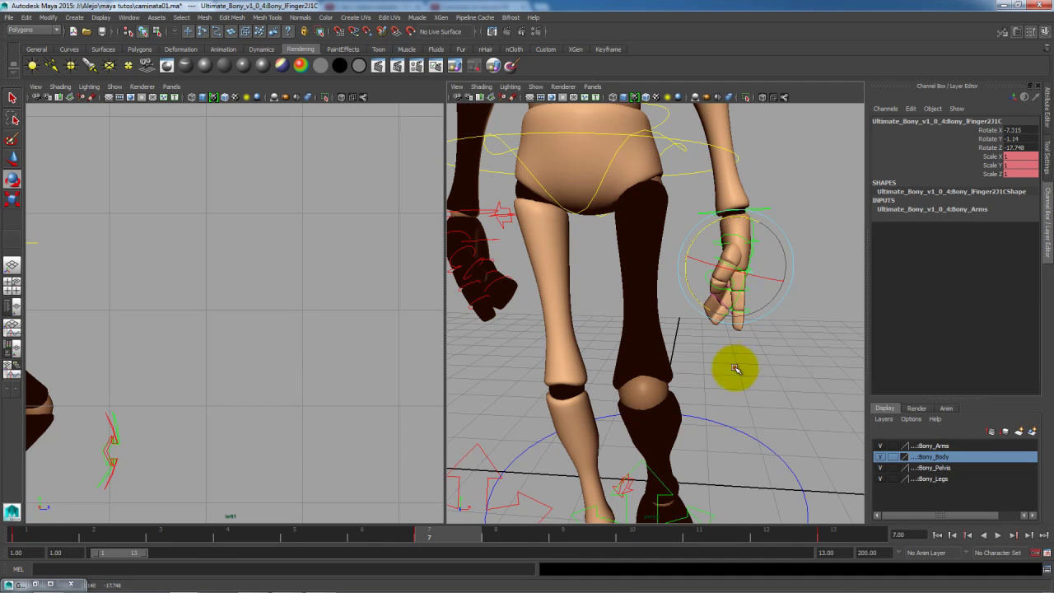
left_click(735, 368)
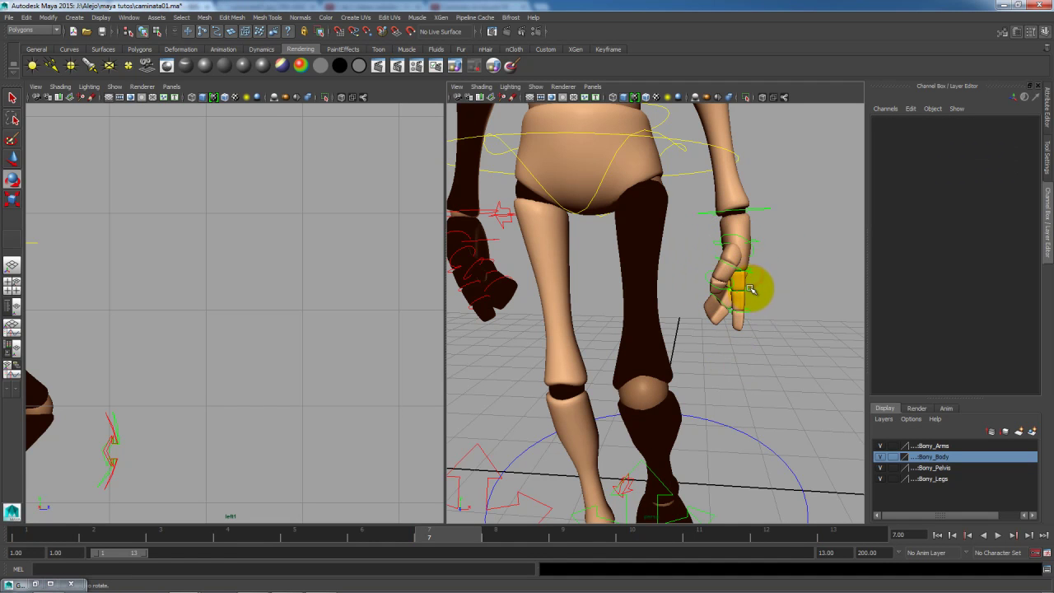
- At frame 7, curl the left index finger's base joint to -15.32 in Rotate Z and key it
left_click_drag(758, 320, 690, 311, "alt")
left_click(621, 294)
left_click_drag(624, 291, 564, 263, "alt")
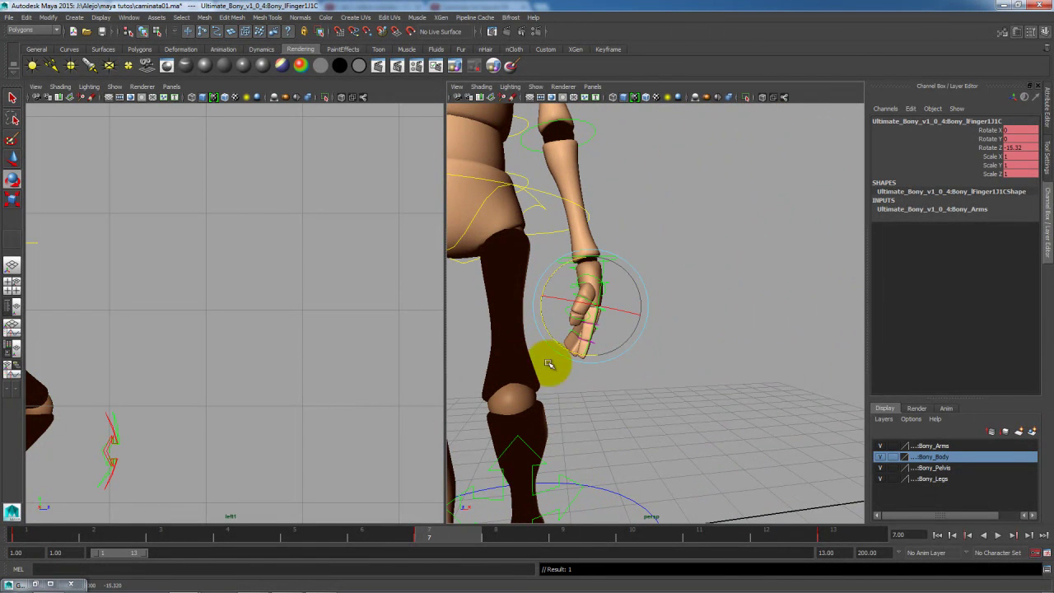
- At frame 13, curl the left grouped fingers' base joint to about -23.4 and the index finger's base joint to about -18.4 in Rotate Z
left_click_drag(421, 542, 13, 569)
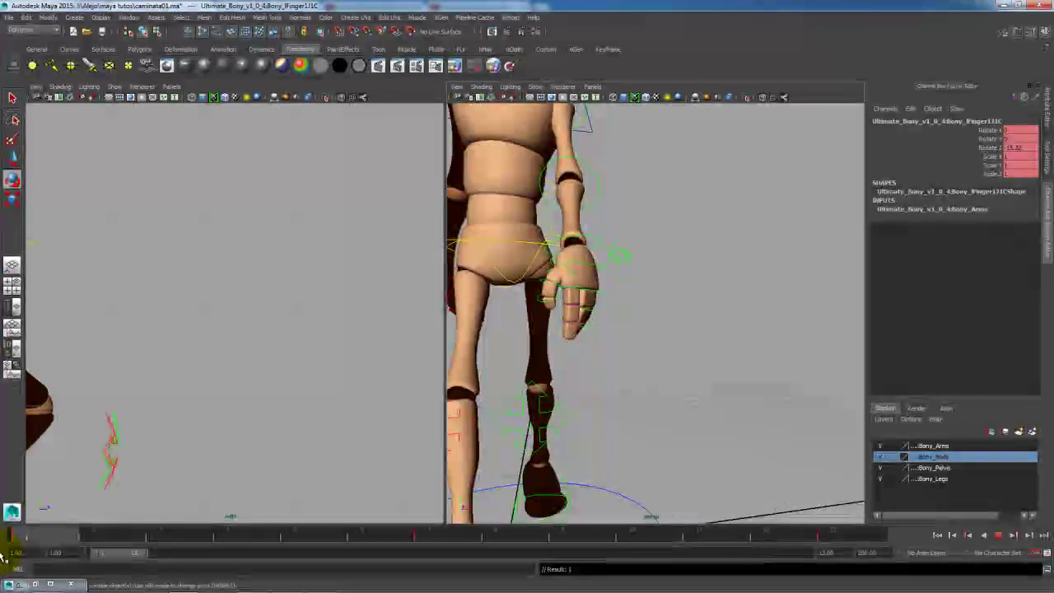
left_click_drag(286, 527, 840, 527)
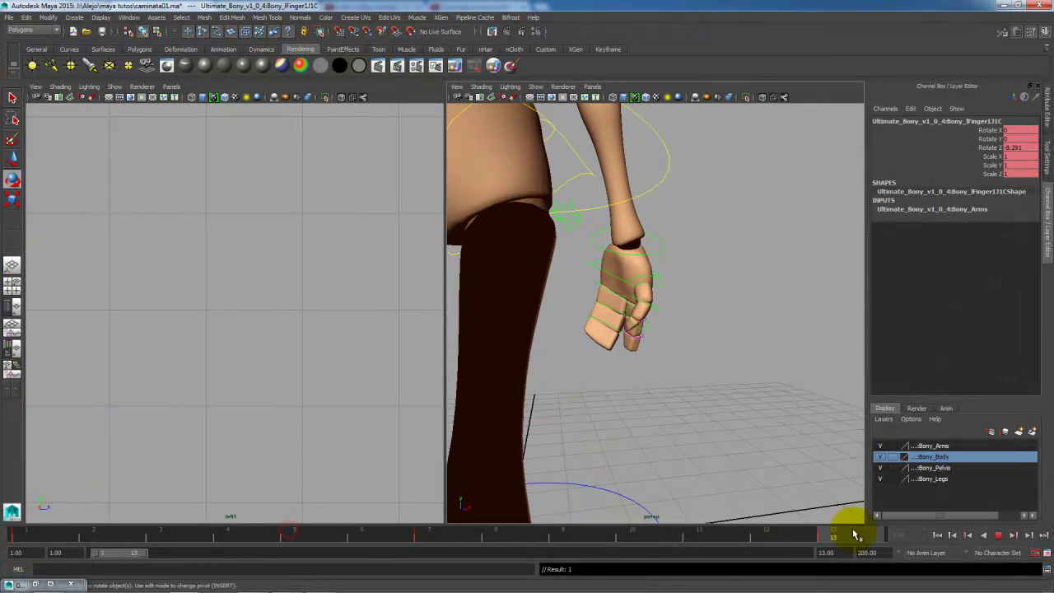
left_click(735, 406)
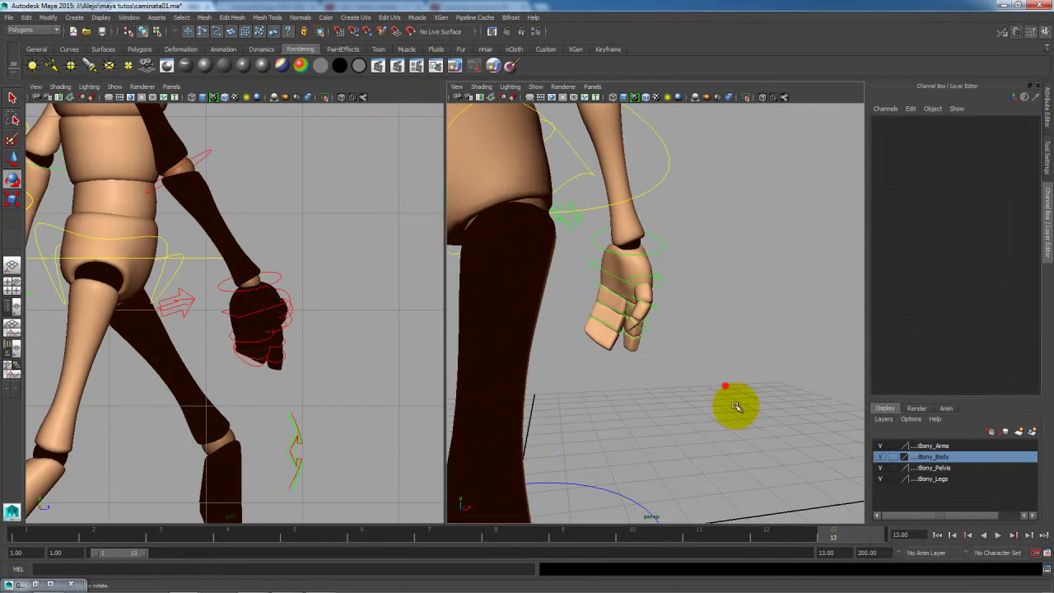
left_click(614, 293)
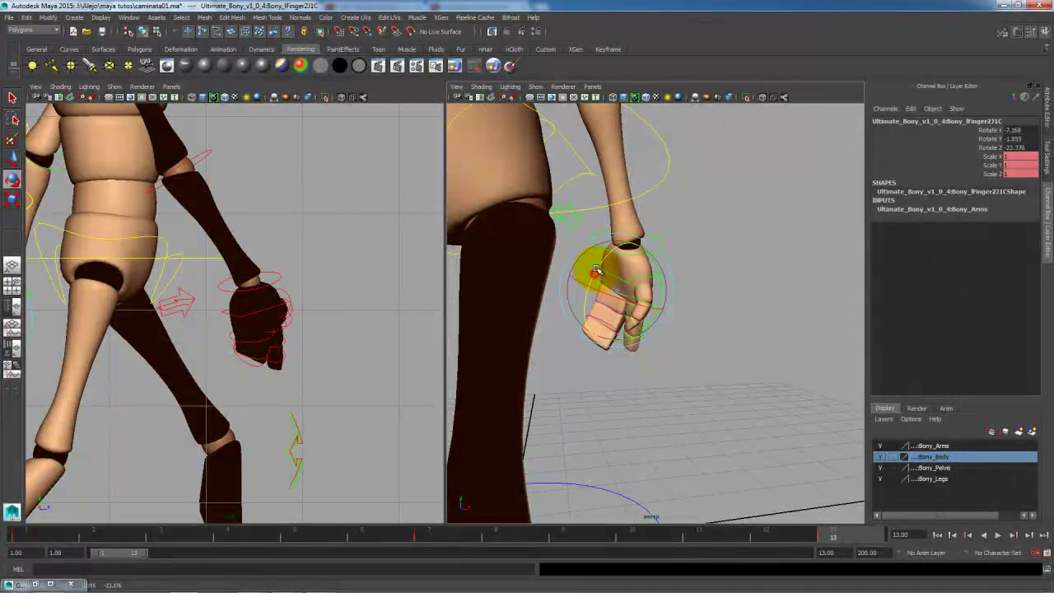
left_click(626, 362)
left_click(634, 305)
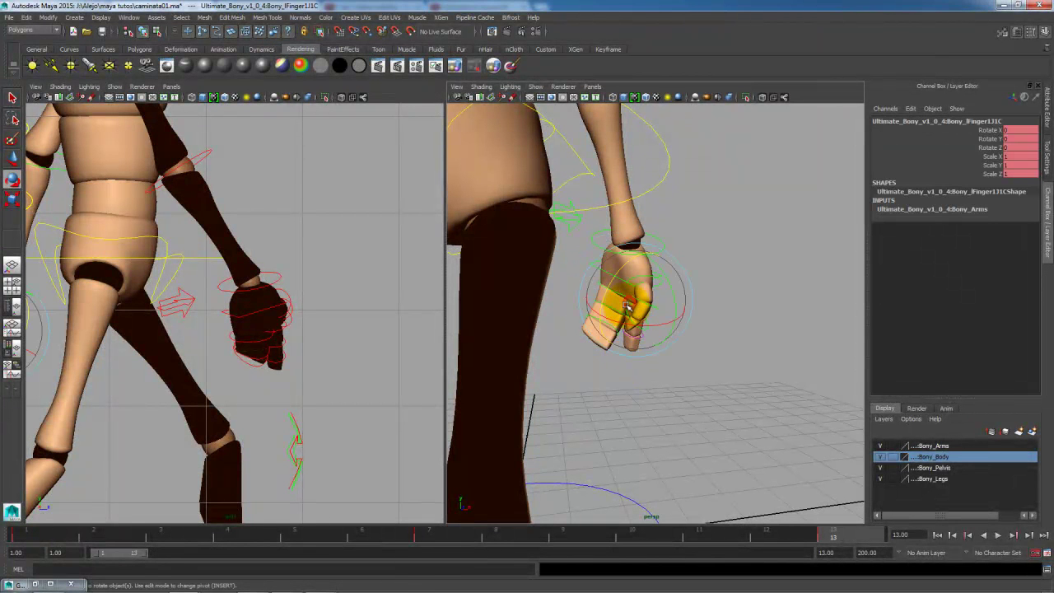
key("alt+v")
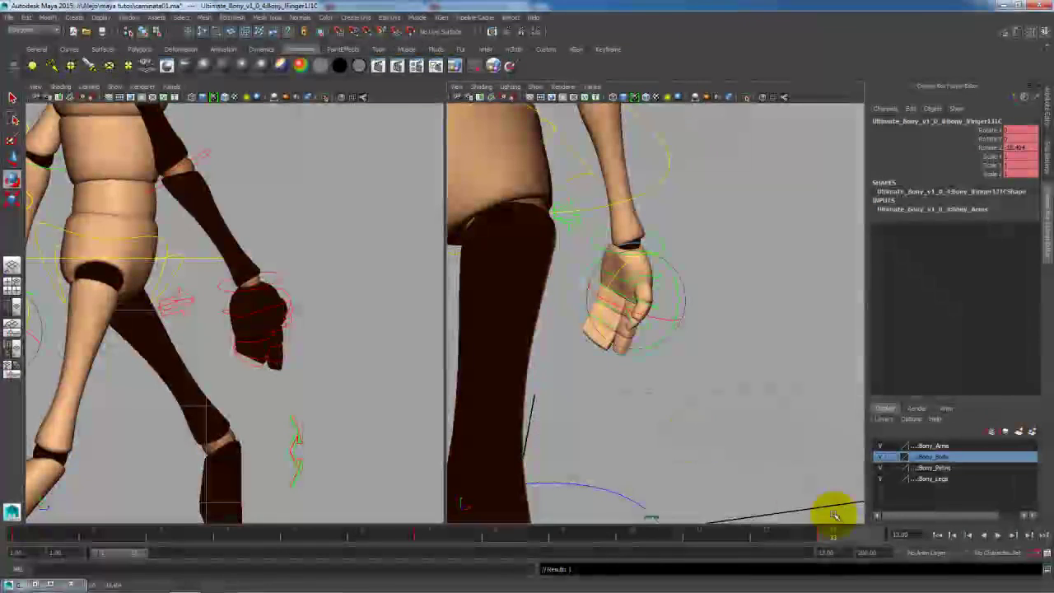
- Review the walk between frames 1 and 13 with the whole character framed in the perspective and side views
left_click_drag(80, 545, 11, 519)
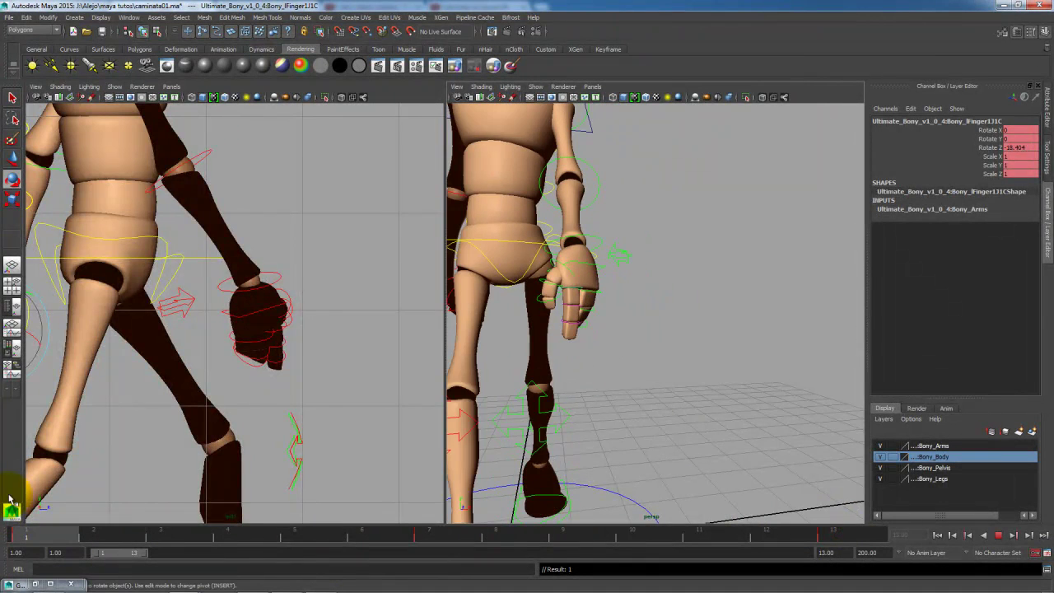
scroll(650, 290, "down", 8)
right_click_drag(714, 404, 699, 501, "alt")
left_click_drag(824, 540, 95, 544)
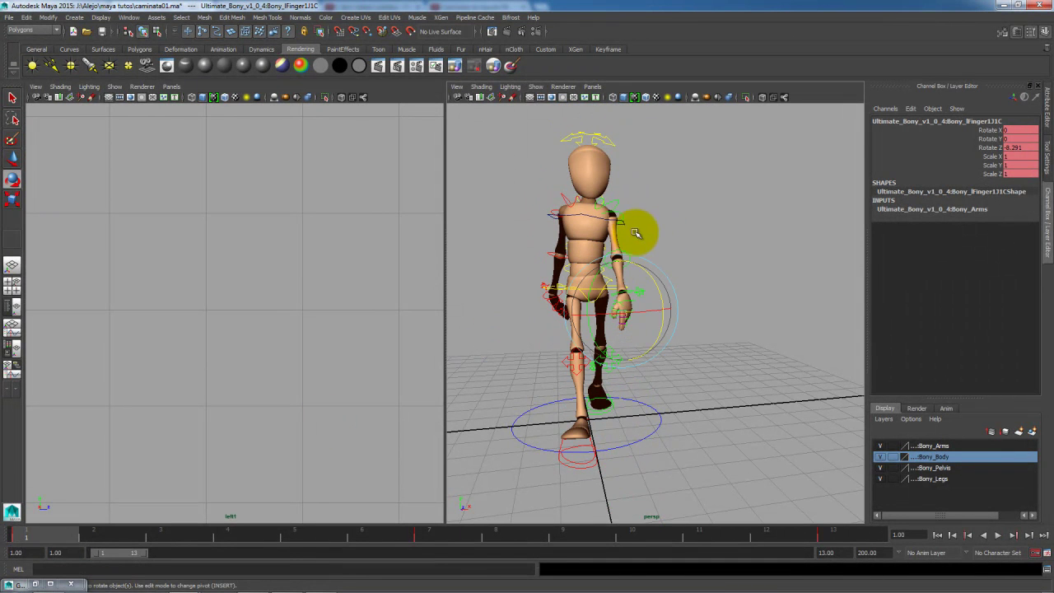
left_click_drag(94, 535, 790, 548)
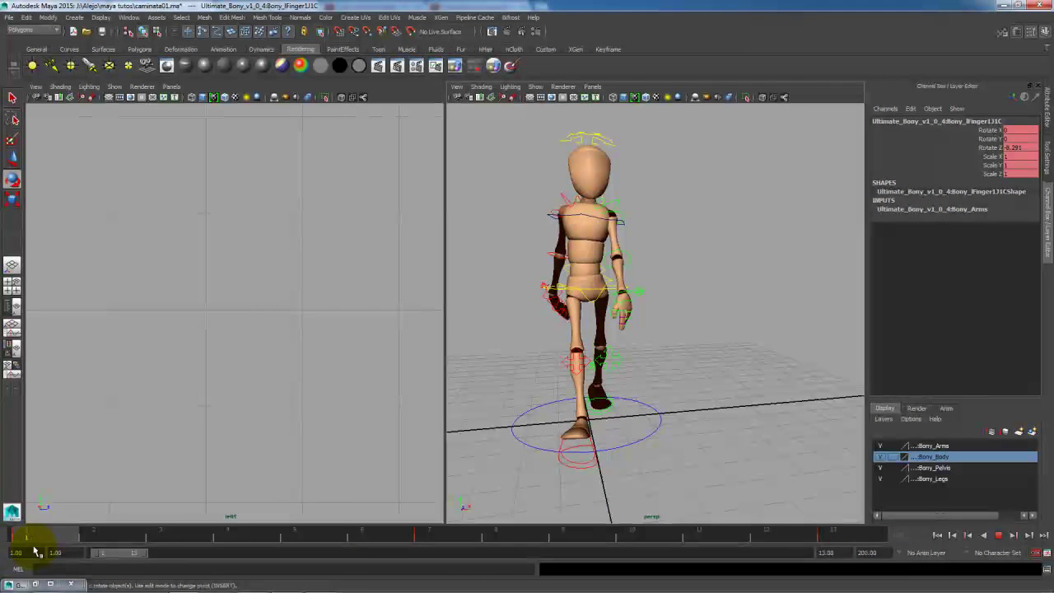
key("Escape")
left_click(398, 99)
scroll(299, 327, "down", 8)
scroll(273, 380, "up", 2)
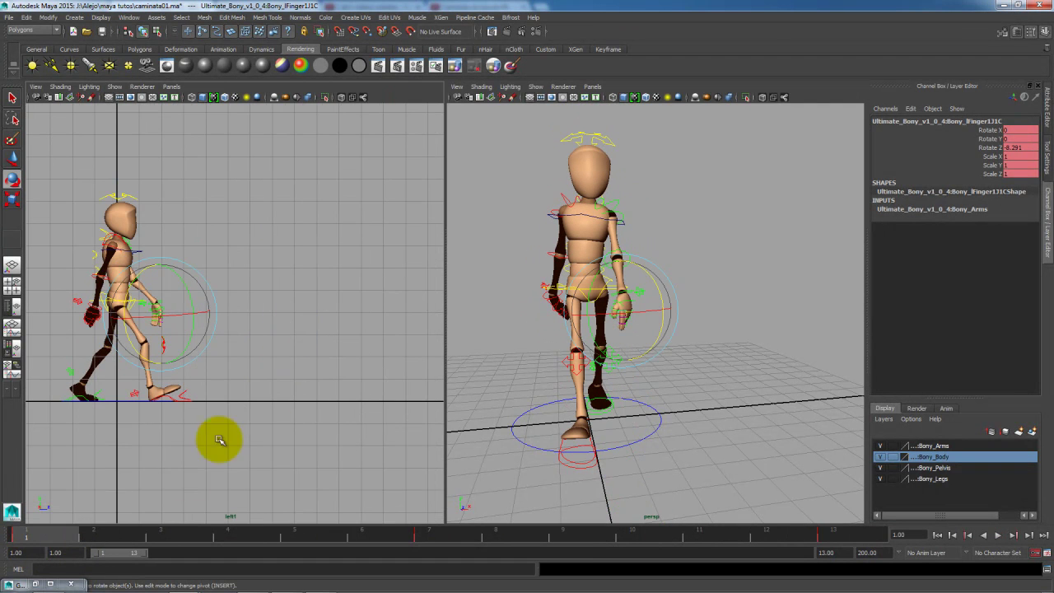
- At frame 13, bend the right elbow control to about -15.6 in Rotate Y and key it
key("alt+v")
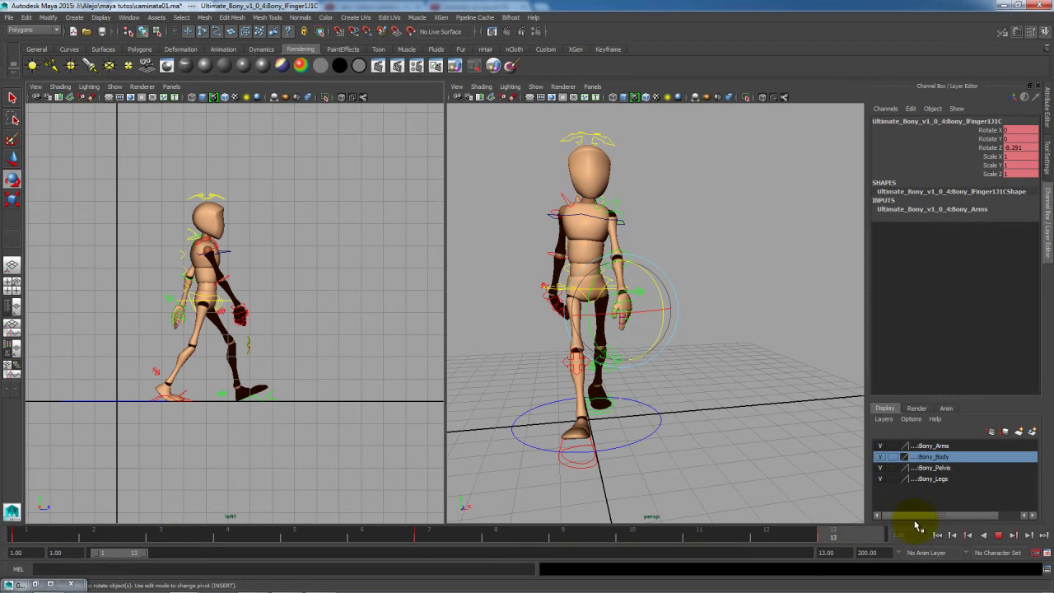
key("alt+v")
left_click(236, 268)
left_click_drag(255, 312, 263, 313)
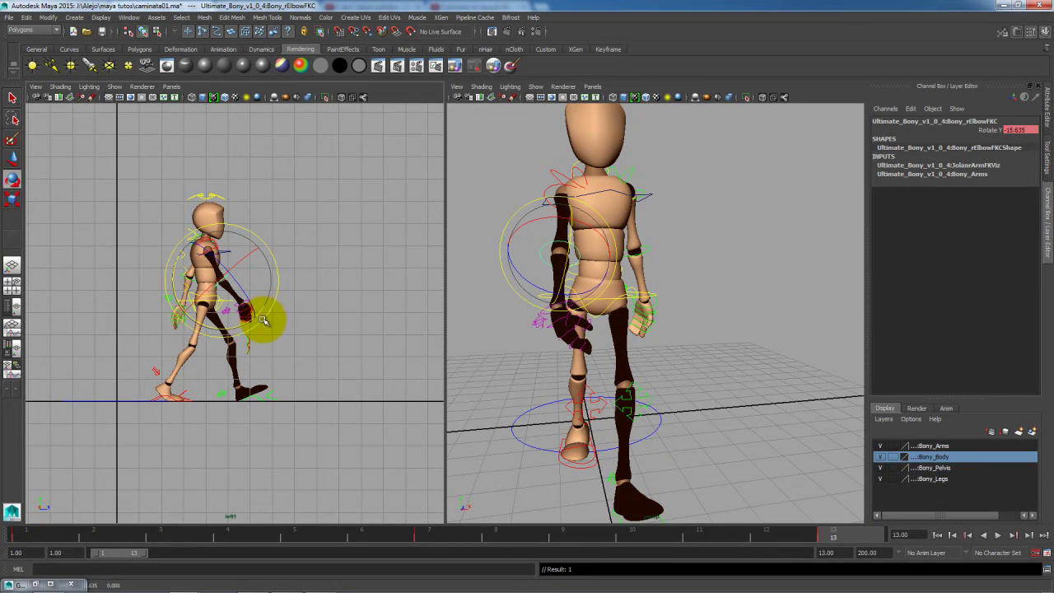
- At frame 1, swing the right arm farther back by rotating its shoulder control to about 25.3 in Y and -81.2 in Z
left_click_drag(835, 536, 4, 550)
left_click(224, 205)
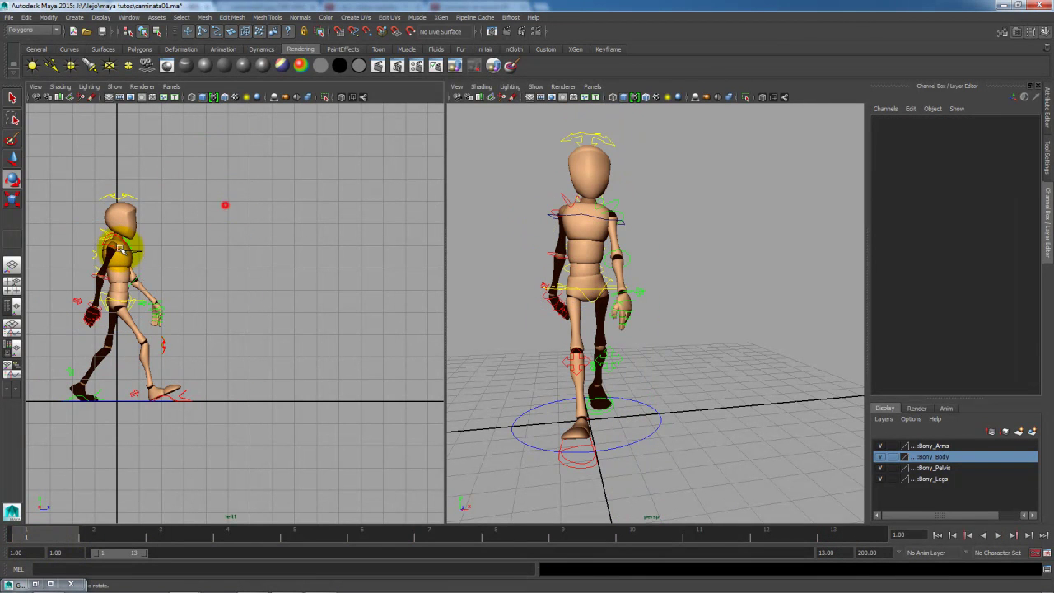
left_click(147, 242)
left_click(210, 247)
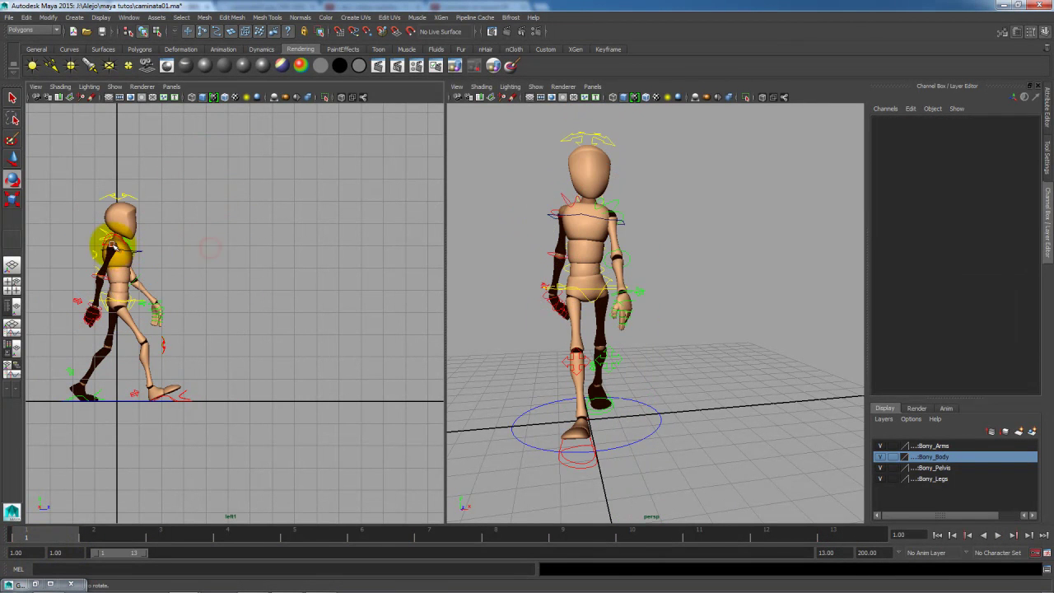
left_click(110, 244)
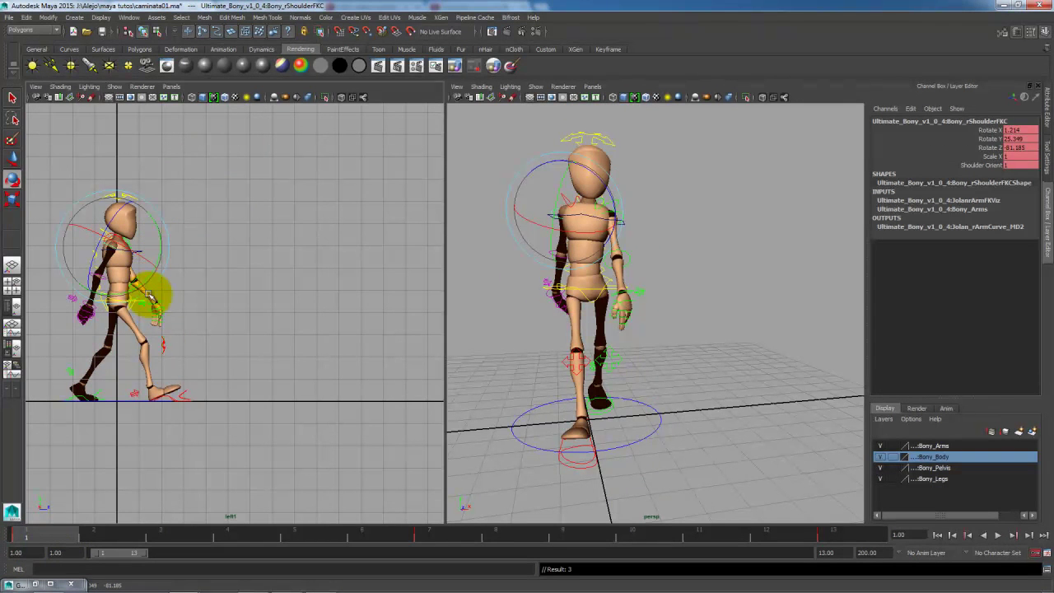
- At frame 13, swing the left arm farther back by rotating its shoulder control to about 27.4 in Y and -79 in Z
left_click_drag(59, 536, 936, 536)
scroll(718, 275, "up", 3)
left_click(670, 219)
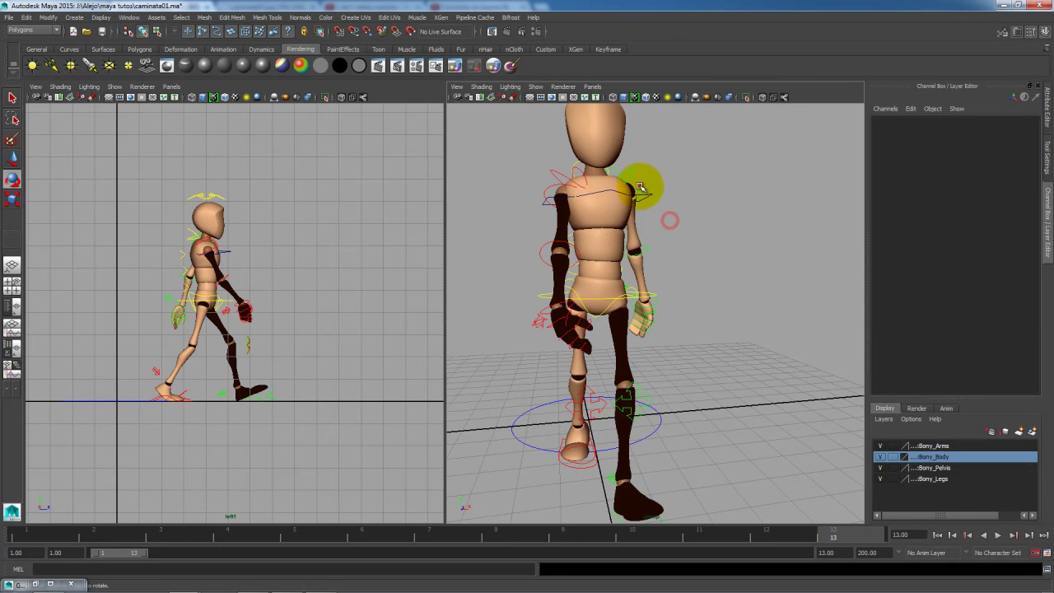
left_click(641, 187)
left_click_drag(237, 217, 247, 219)
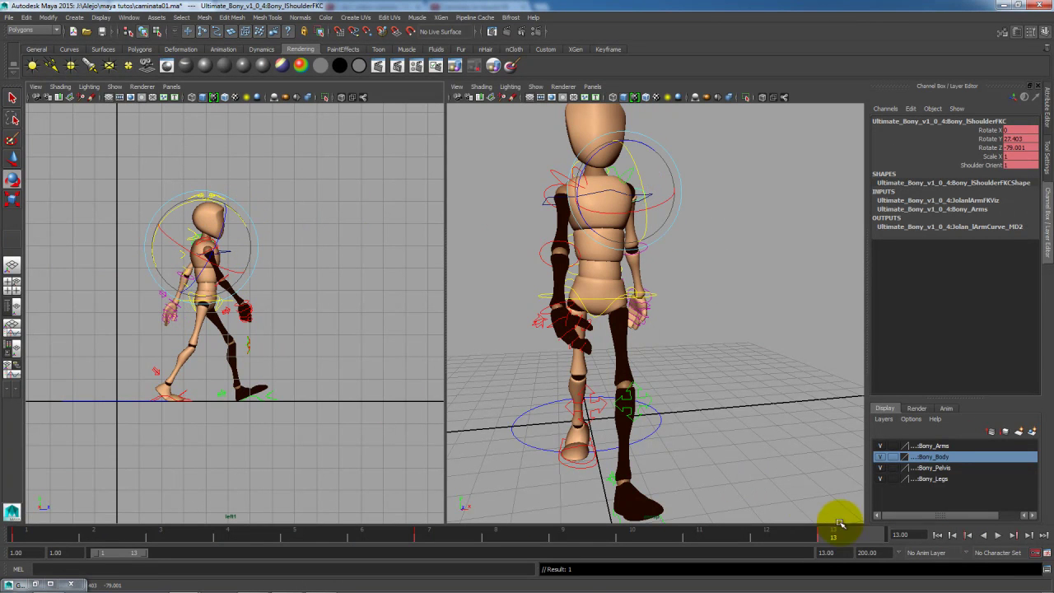
- Scrub through the walk in the side view to check the arm swing, stopping at frame 7
key("alt+v")
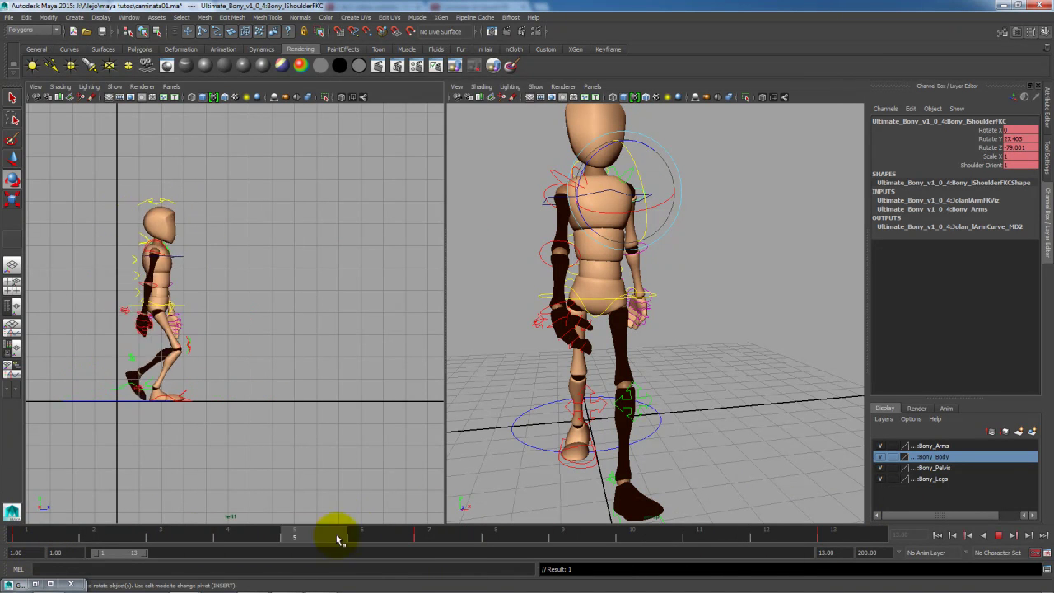
key("alt+v")
left_click(221, 252)
left_click_drag(365, 541, 453, 542)
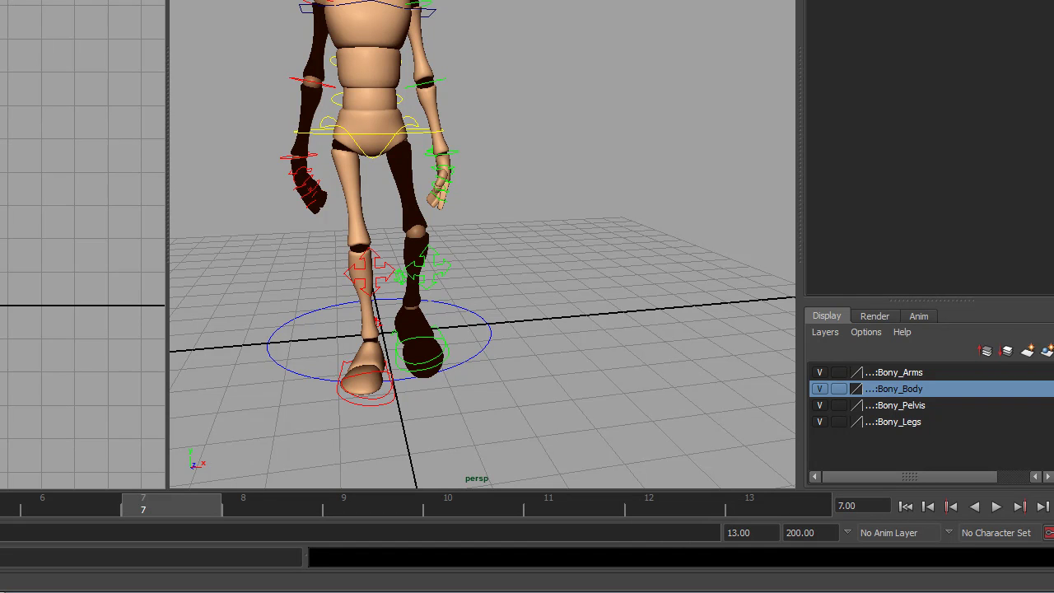
- Open the Dope Sheet editor
left_click(58, 25)
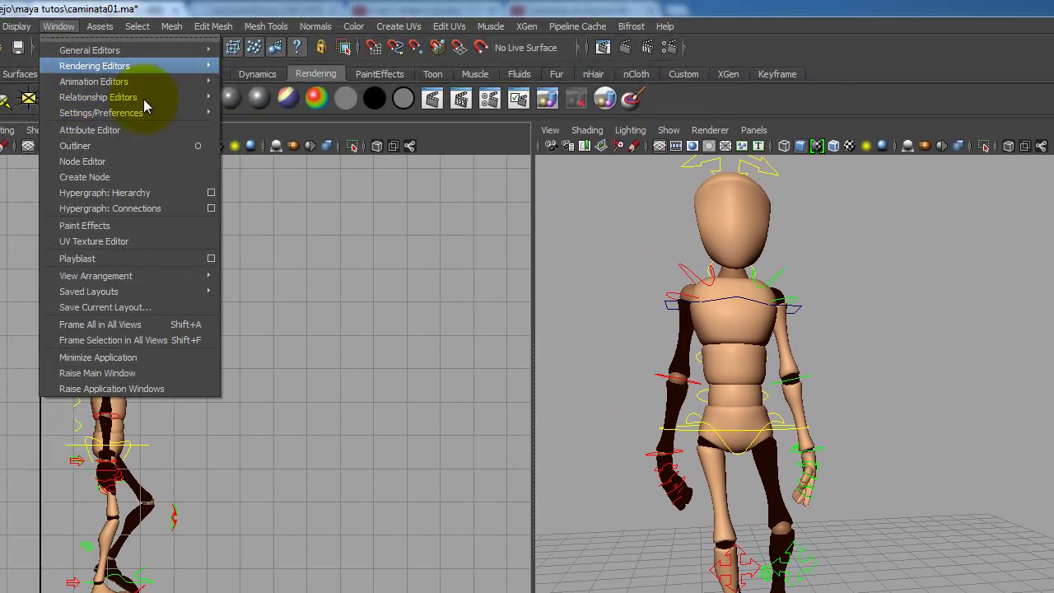
left_click(317, 322)
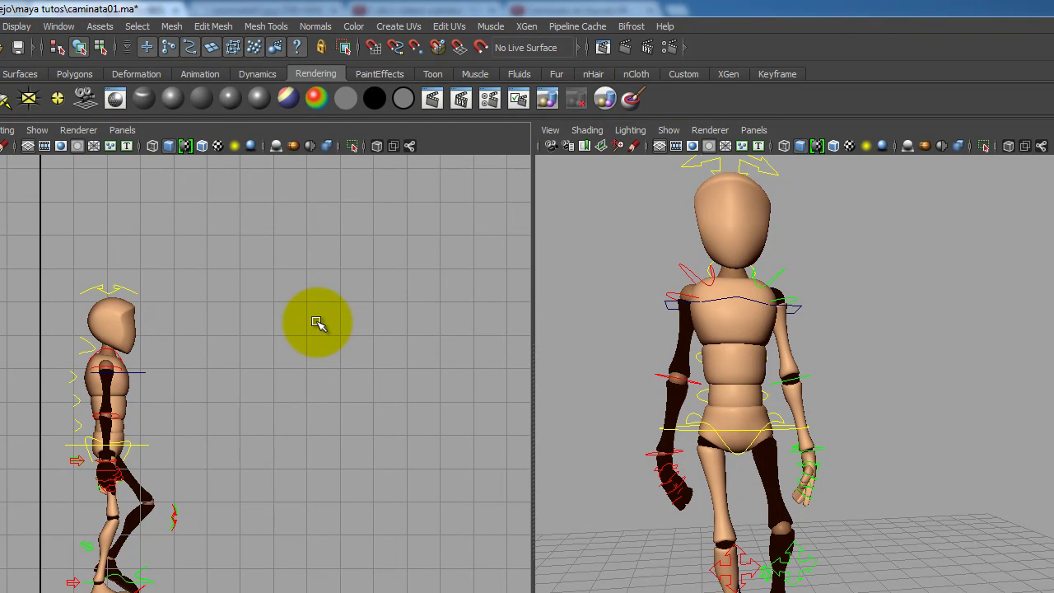
left_click(58, 26)
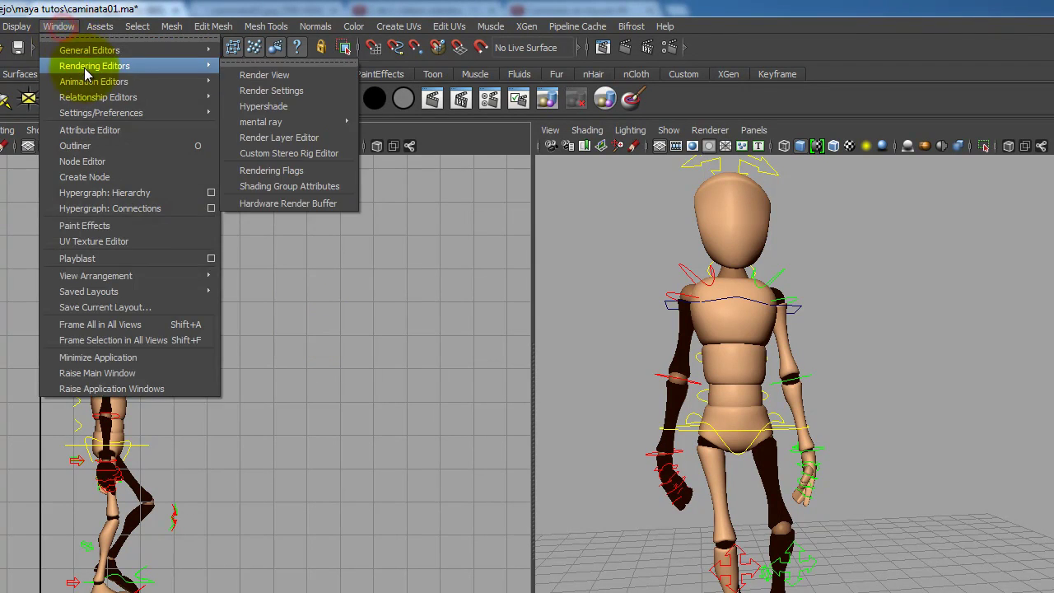
mouse_move(89, 82)
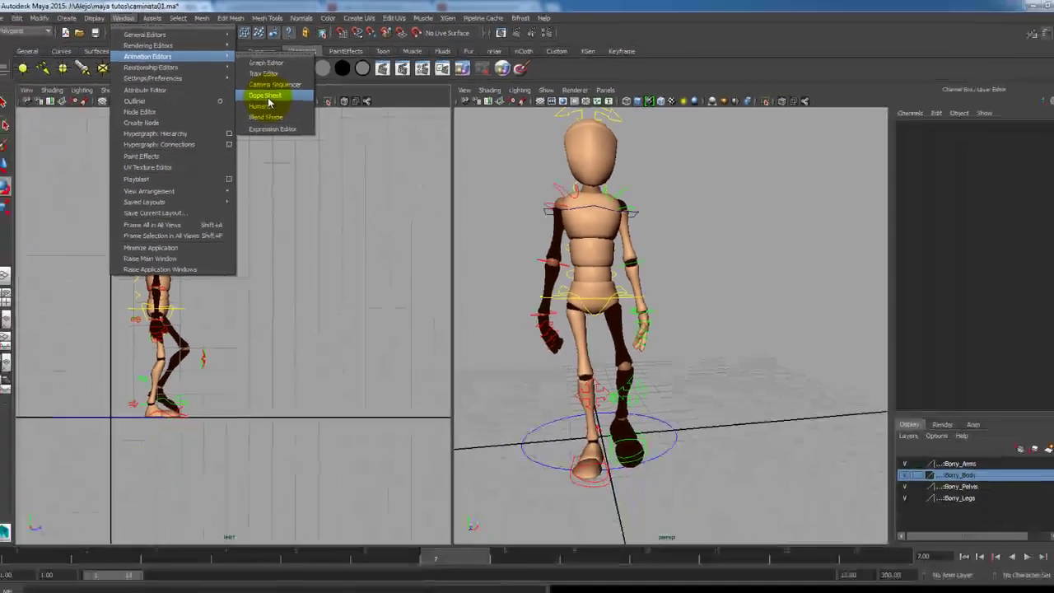
left_click(267, 140)
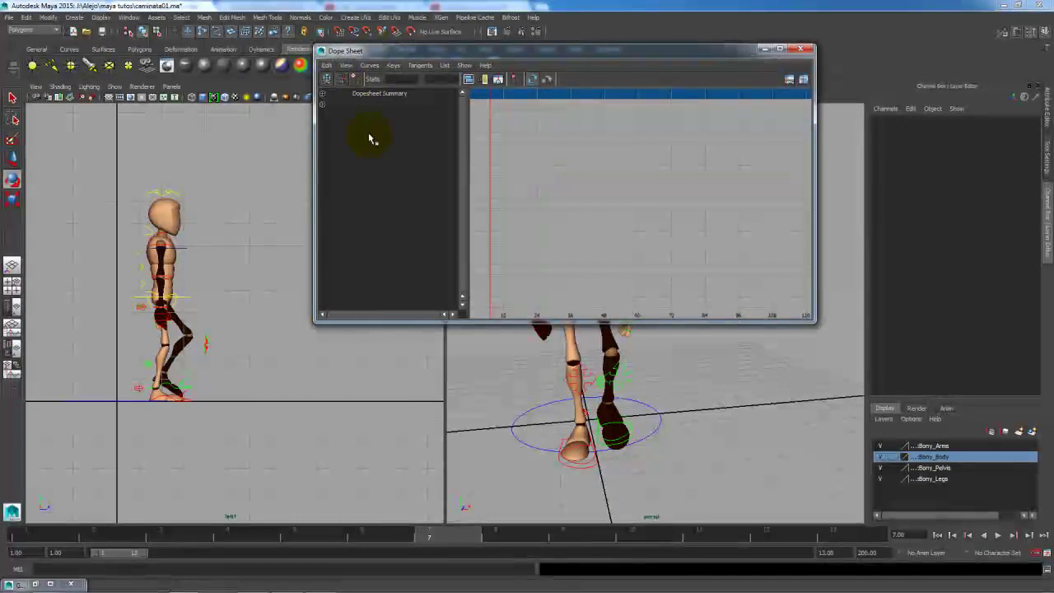
- Select the head control and expand its individual rotation channels in the Dope Sheet
left_click(170, 186)
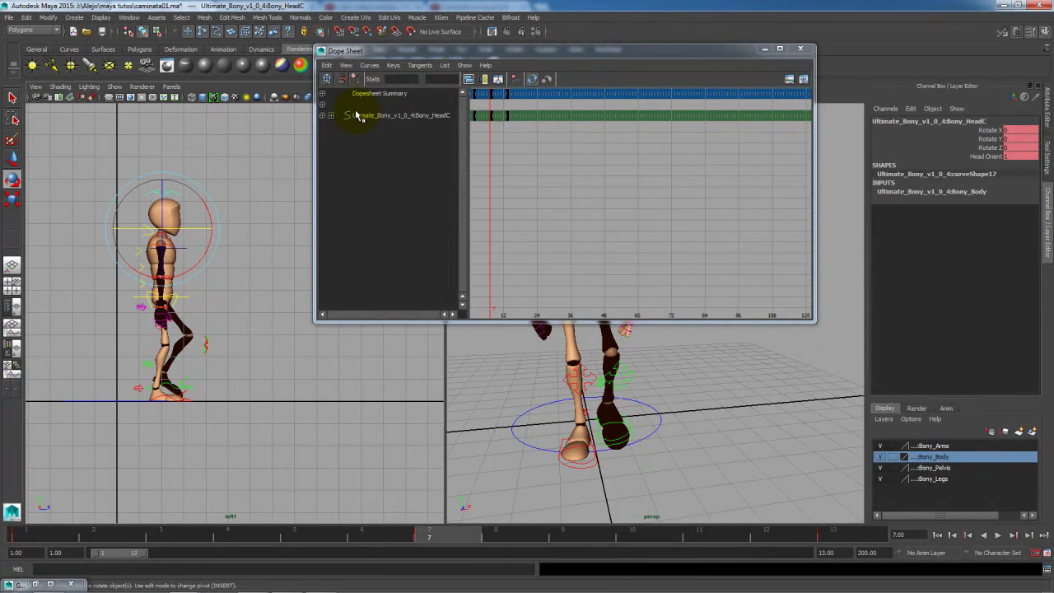
left_click(330, 116)
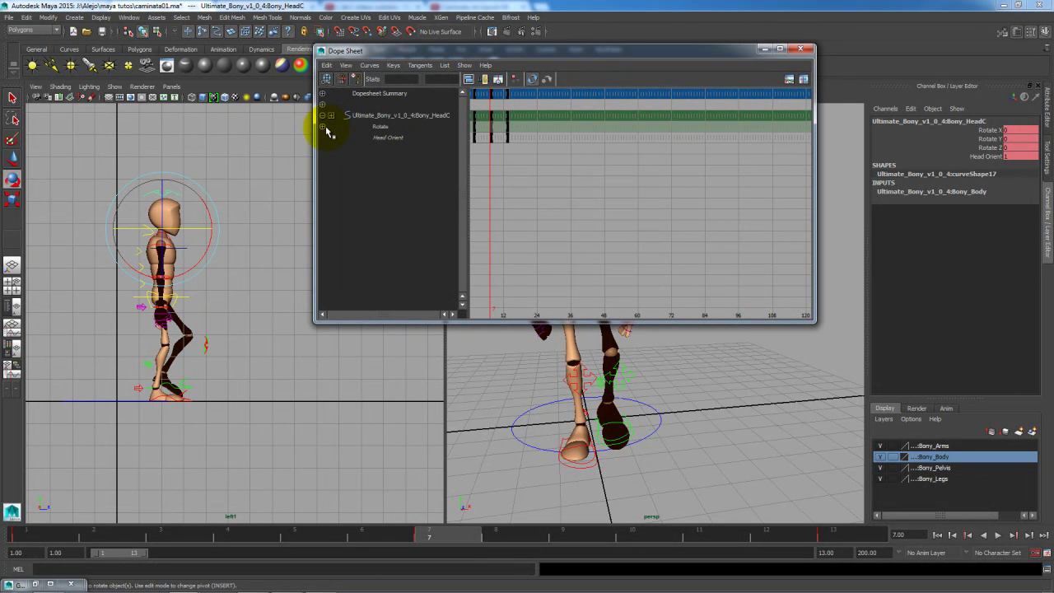
scroll(222, 200, "up", 5)
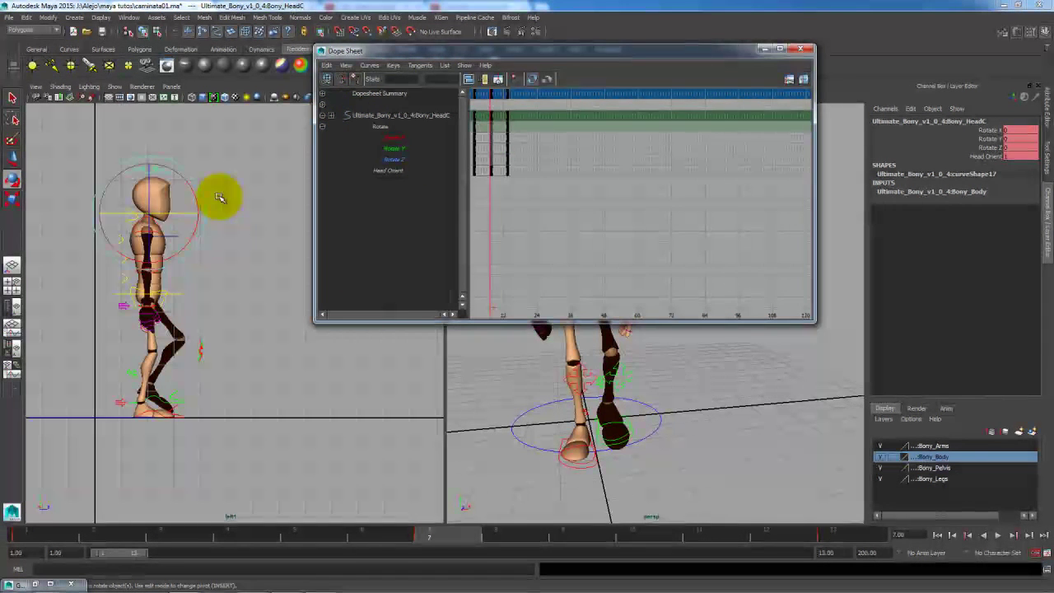
middle_click_drag(219, 200, 277, 370, "alt")
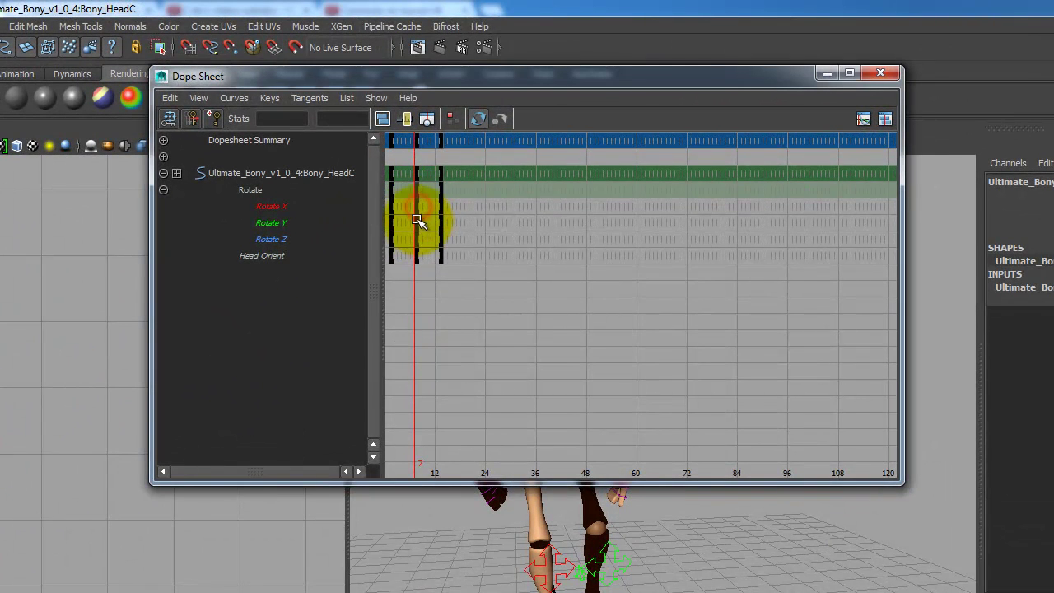
- Move the head control's Rotate X key from frame 7 to frame 8 in the Dope Sheet
left_click(418, 207)
scroll(419, 237, "up", 3)
scroll(417, 240, "down", 5)
scroll(417, 243, "up", 5)
middle_click_drag(419, 244, 840, 246, "alt")
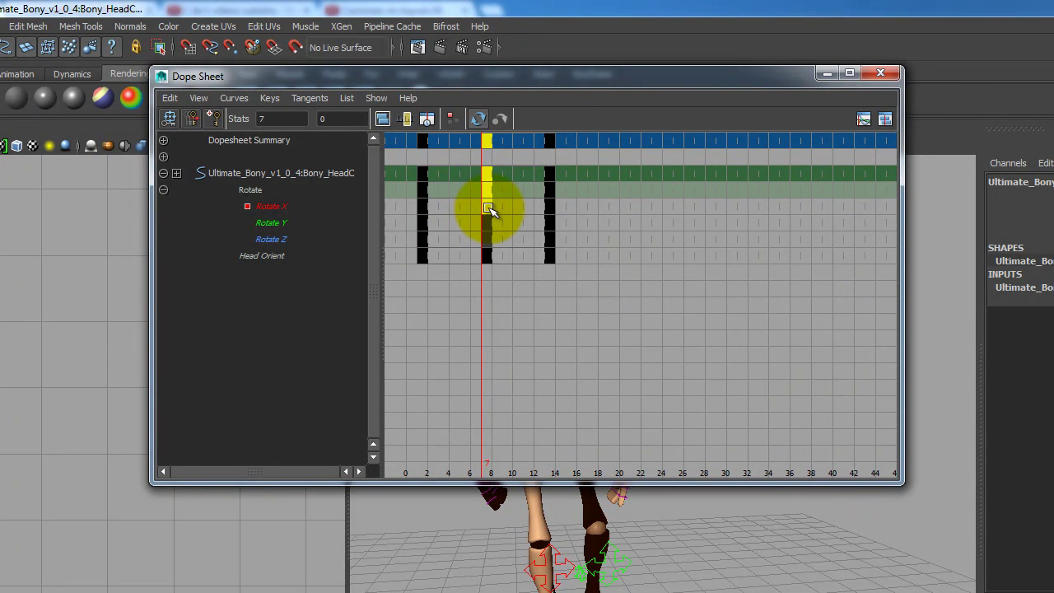
left_click_drag(490, 210, 509, 245)
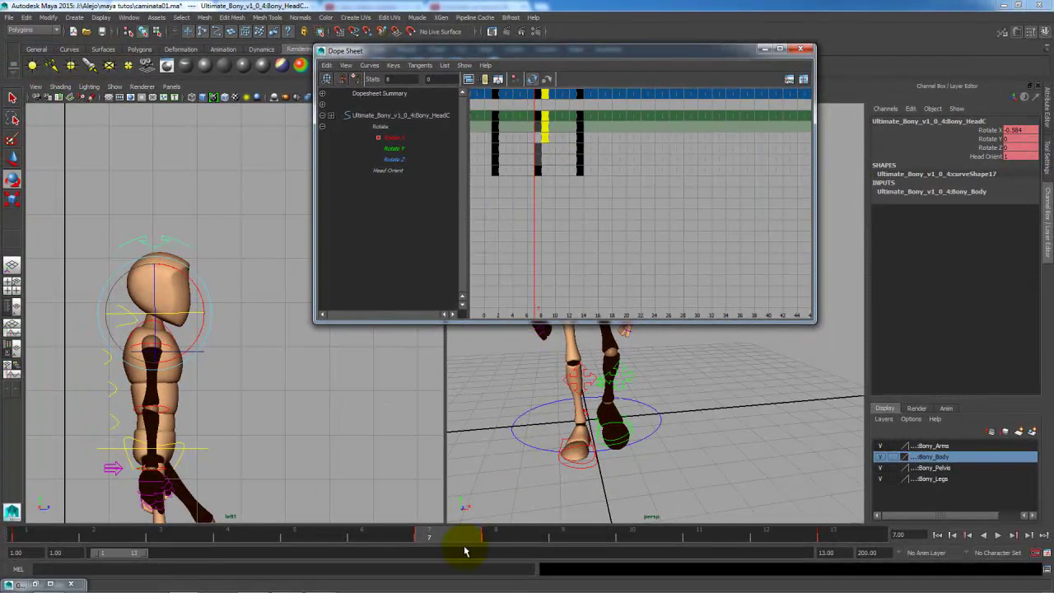
- Move the head's Rotate X key from frame 13 to frame 14 and scrub through the walk to check the offset
left_click_drag(463, 539, 861, 527)
left_click(579, 140)
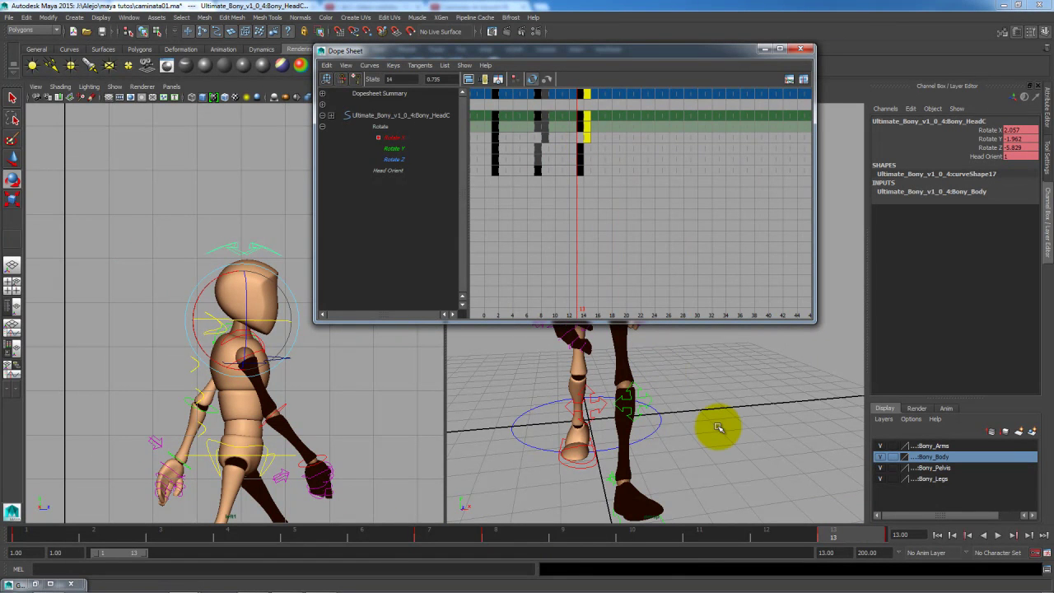
left_click_drag(31, 544, 4, 498)
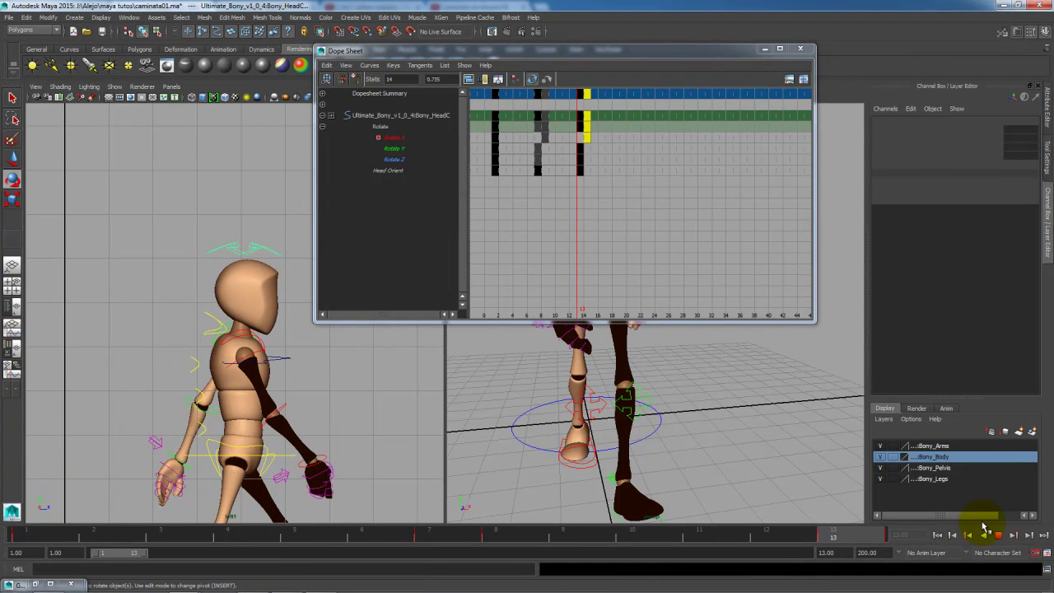
left_click_drag(923, 537, 933, 515)
left_click_drag(856, 526, 8, 532)
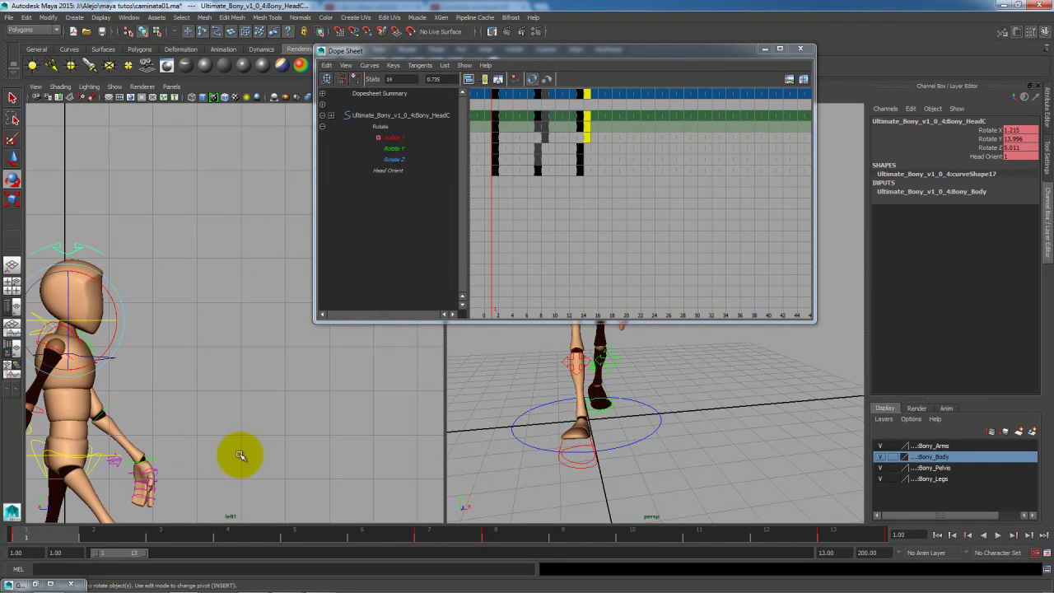
- Offset all keys of the right and left wrist controls one frame later, to frames 2, 8 and 14
middle_click_drag(212, 476, 325, 383, "alt")
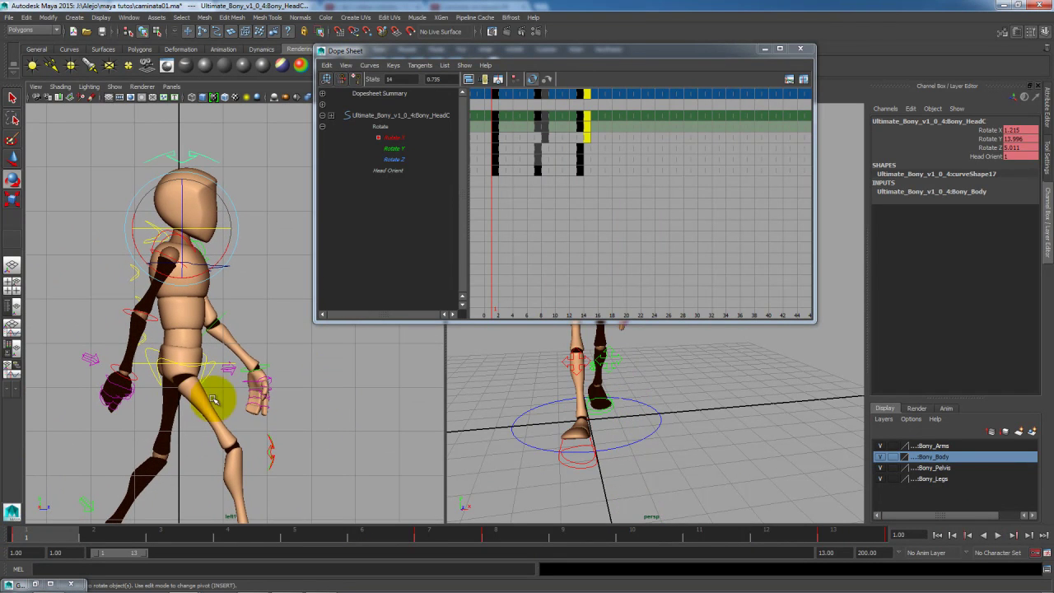
left_click(138, 377)
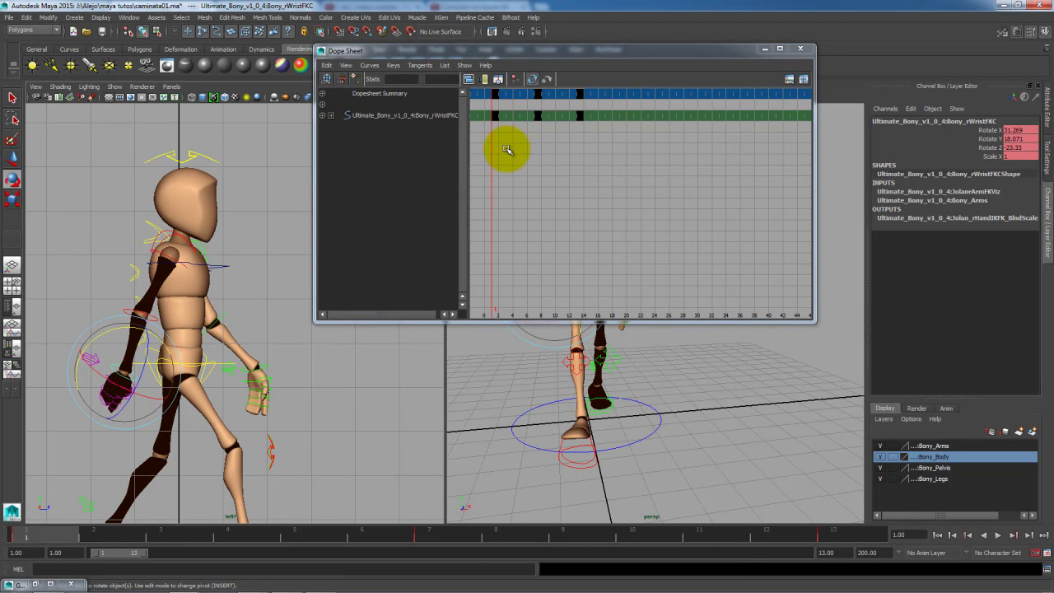
left_click_drag(487, 106, 592, 129)
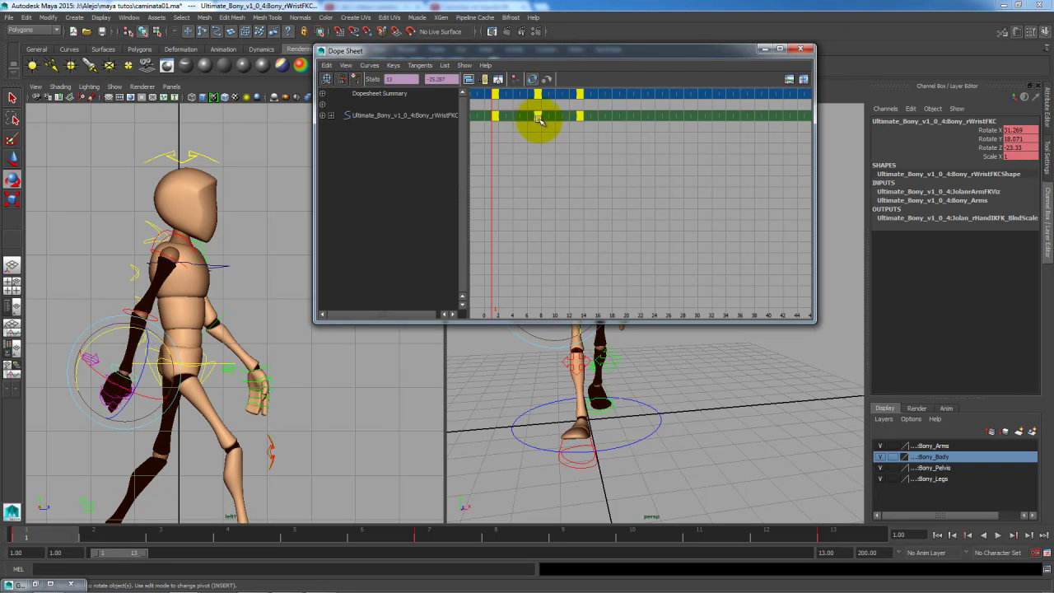
left_click(271, 372)
left_click_drag(486, 105, 519, 124)
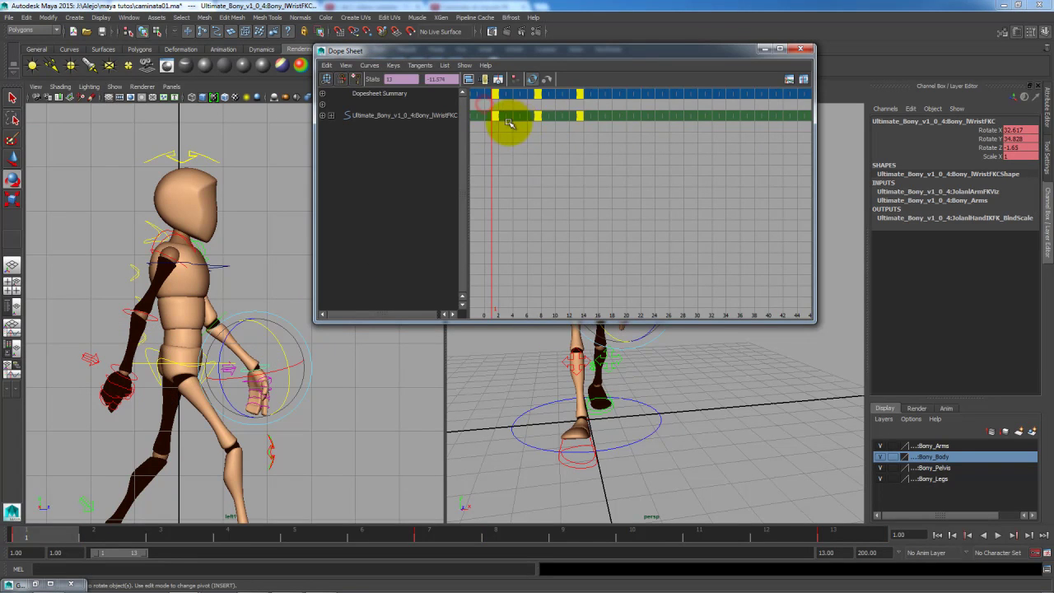
- Scrub through the walk and clear the selection to check the delayed wrist motion, ending at frame 1
left_click_drag(70, 535, 858, 542)
left_click_drag(736, 541, 501, 550)
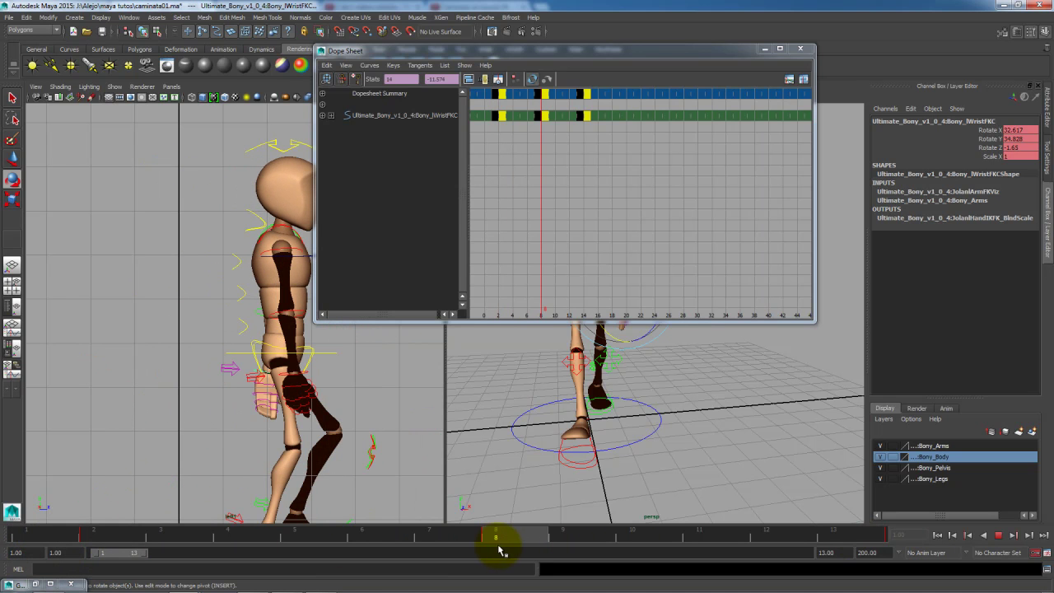
left_click(399, 403)
left_click_drag(501, 541, 17, 537)
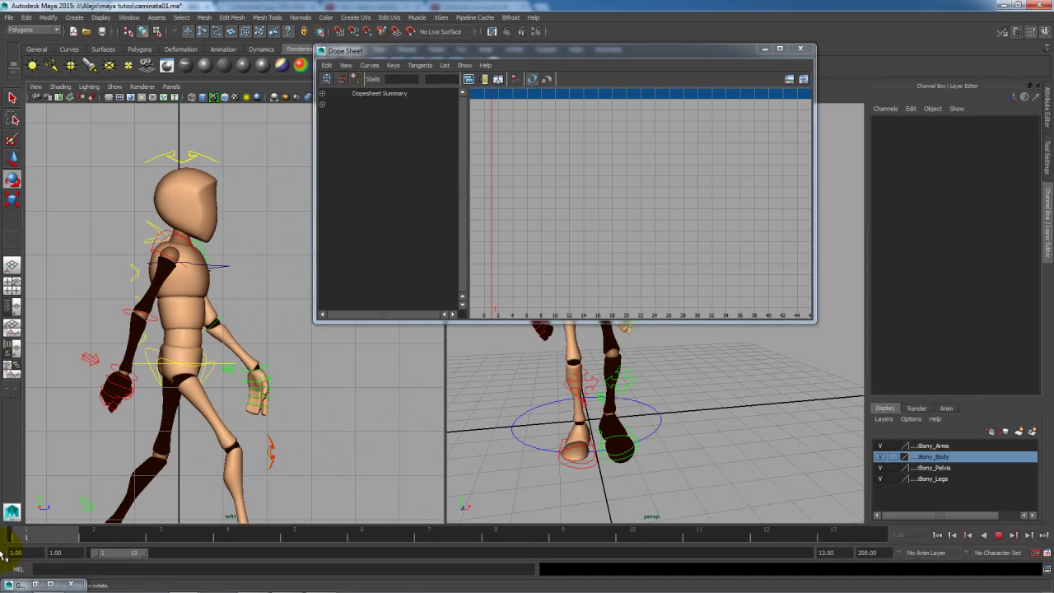
- Try offsetting the right wrist's rotation keys three more frames, scrub the start of the walk, and undo the offset
left_click(137, 377)
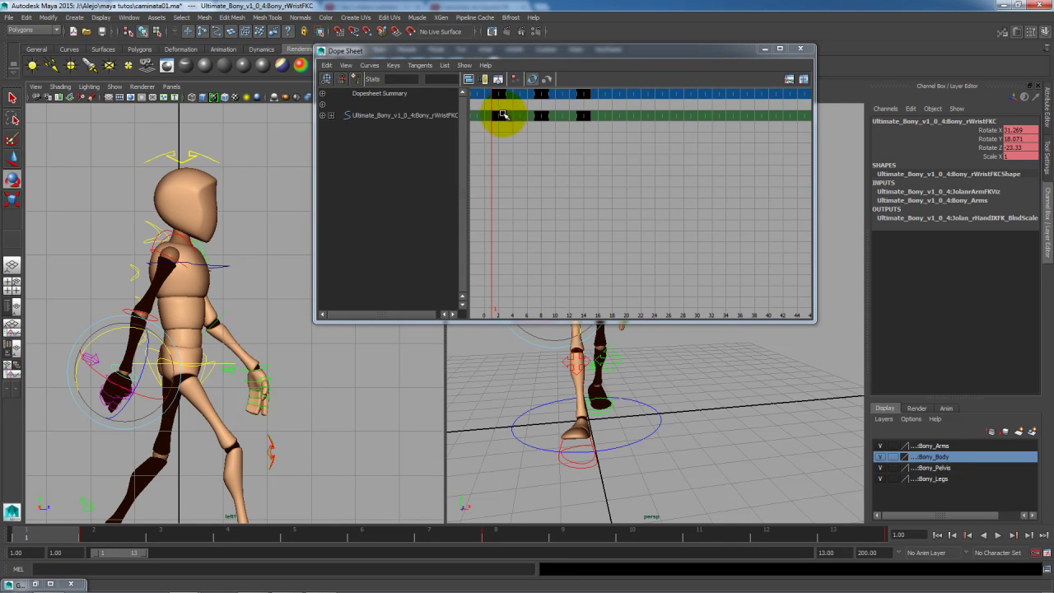
left_click(324, 115)
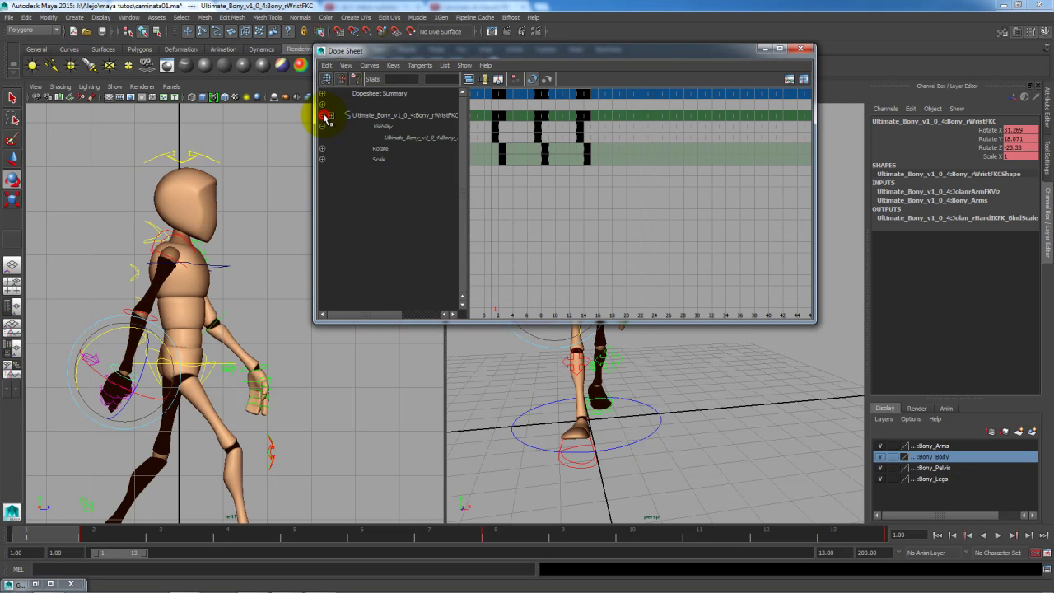
left_click_drag(494, 147, 603, 154)
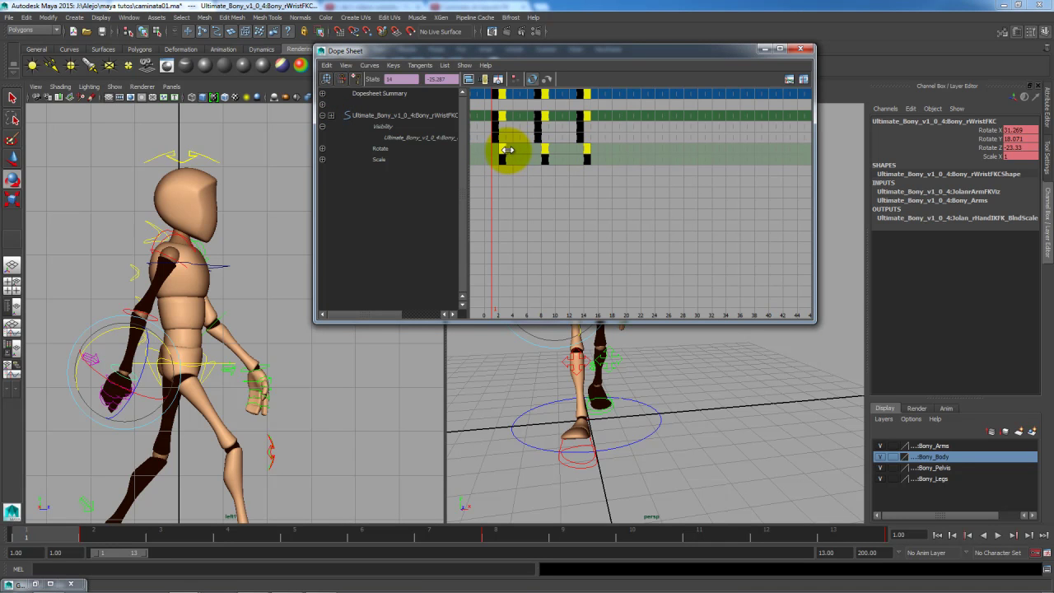
left_click_drag(105, 530, 9, 535)
key("ctrl+z")
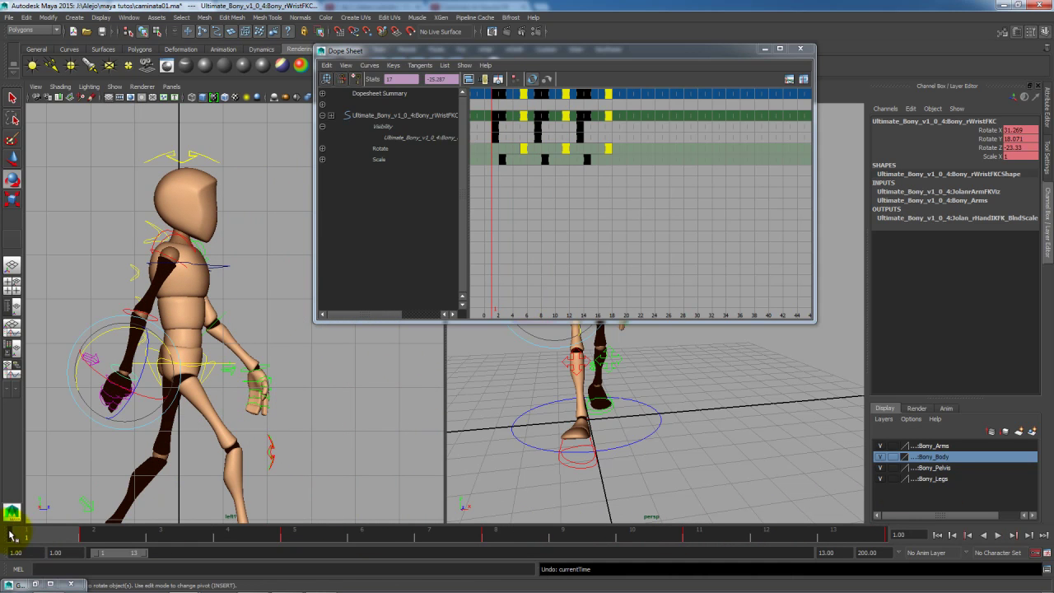
left_click_drag(57, 533, 12, 513)
left_click(105, 344)
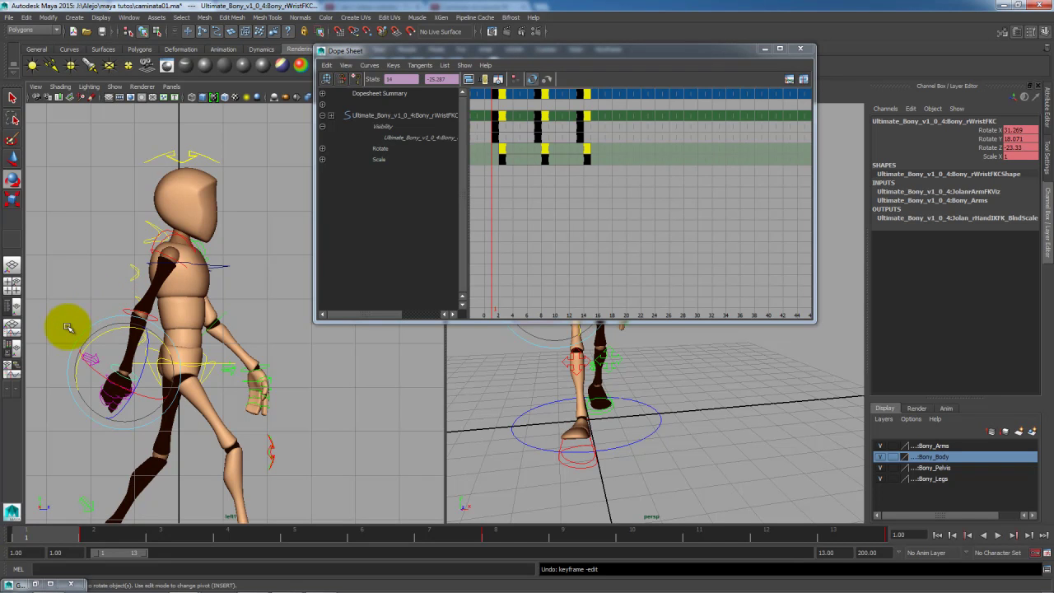
- Recheck the first frames of the walk, minimize the Dope Sheet and clear the selection
mouse_move(75, 541)
left_mouse_down()
mouse_move(168, 544)
mouse_move(2, 539)
left_mouse_up()
mouse_move(160, 537)
left_mouse_down()
mouse_move(750, 541)
mouse_move(854, 515)
mouse_move(325, 540)
mouse_move(15, 539)
mouse_move(540, 530)
mouse_move(668, 494)
mouse_move(4, 536)
left_mouse_up()
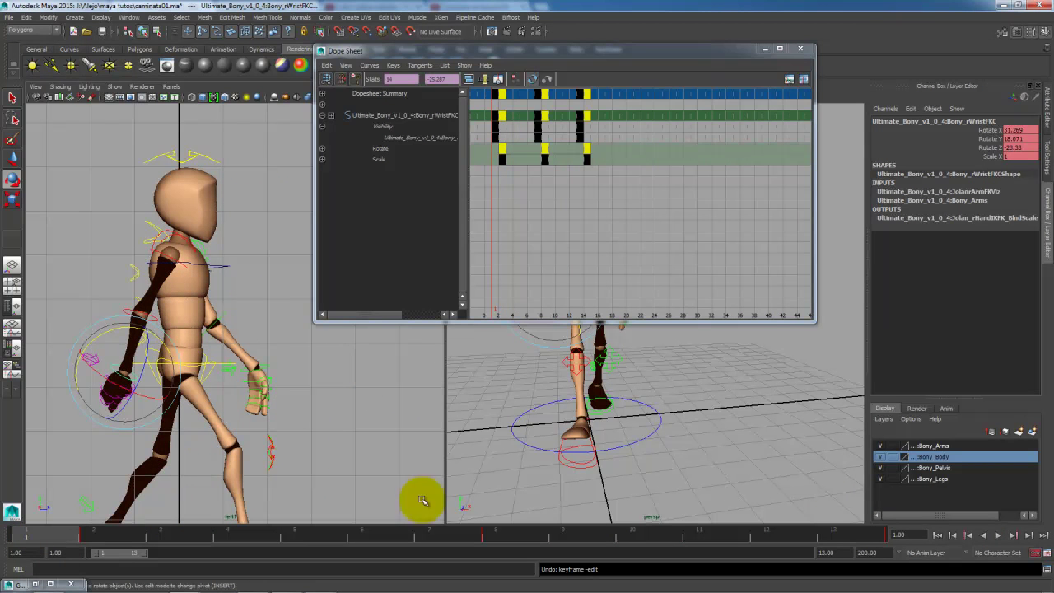
left_click(764, 50)
left_click(730, 193)
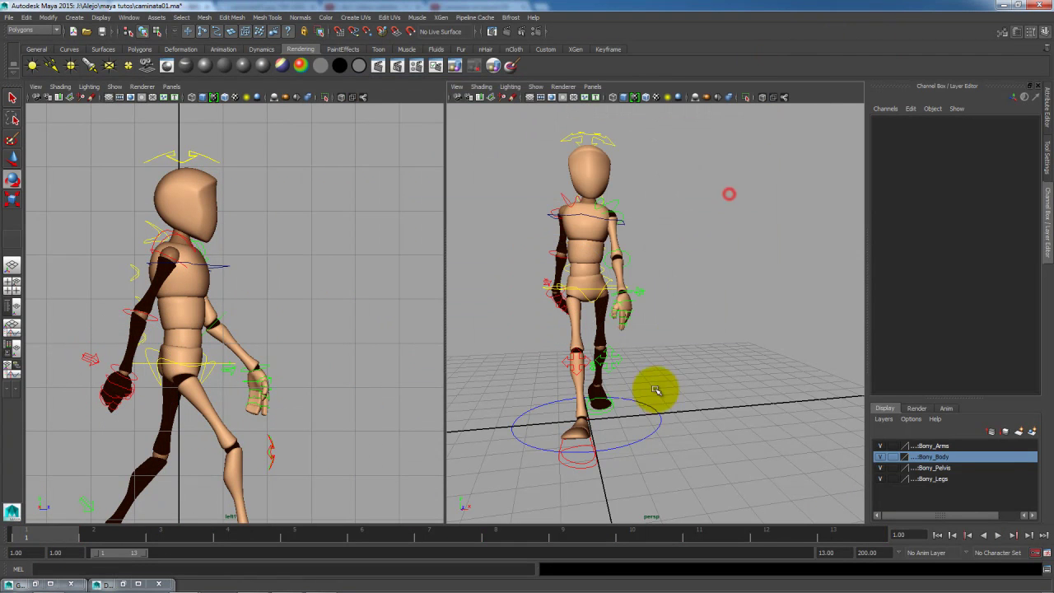
- Scrub through and play back the walk in the side and perspective views to check the overall motion
scroll(699, 322, "up", 3)
middle_click_drag(700, 321, 718, 317, "alt")
left_click_drag(718, 317, 683, 327, "alt")
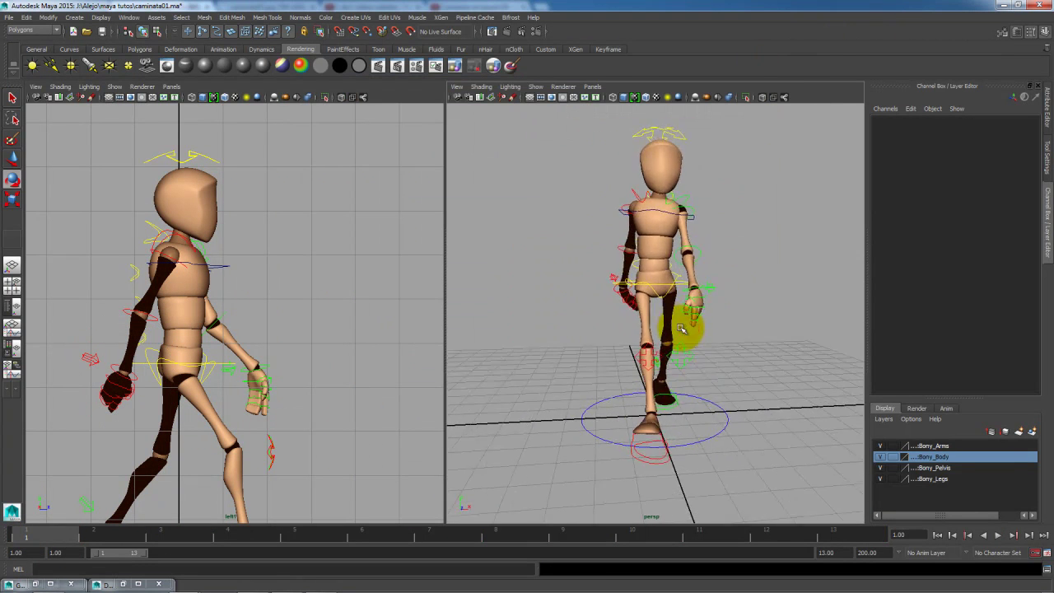
left_click_drag(833, 533, 99, 568)
mouse_move(161, 583)
left_mouse_down()
mouse_move(881, 547)
mouse_move(384, 541)
left_mouse_up()
key("alt+v")
scroll(610, 389, "down", 5)
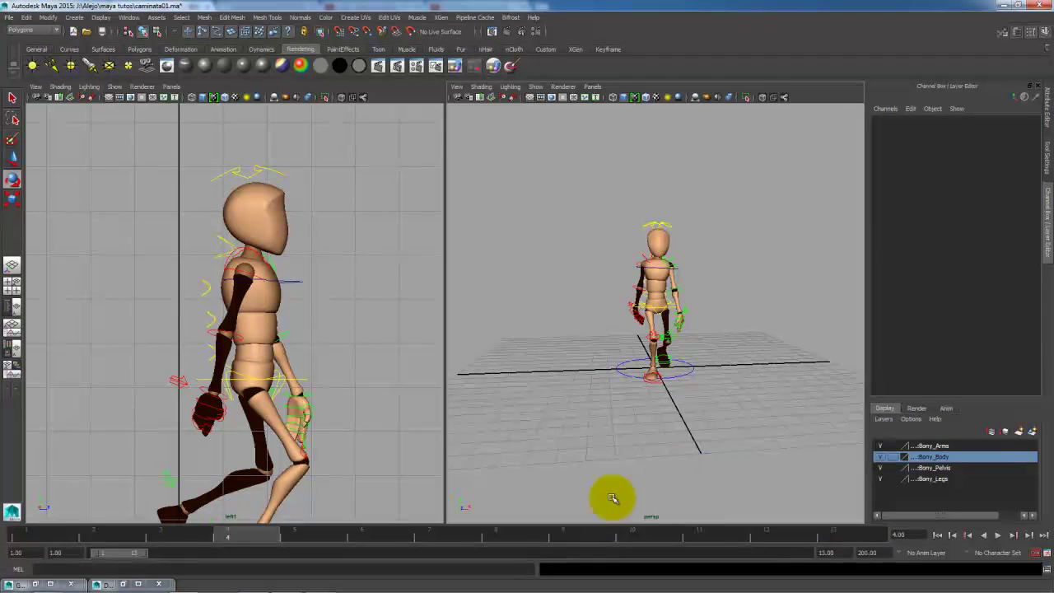
mouse_move(45, 535)
left_mouse_down()
mouse_move(322, 501)
mouse_move(544, 497)
mouse_move(818, 525)
mouse_move(33, 534)
mouse_move(245, 536)
mouse_move(538, 514)
mouse_move(832, 515)
left_mouse_up()
scroll(313, 371, "down", 3)
left_click_drag(740, 510, 776, 499)
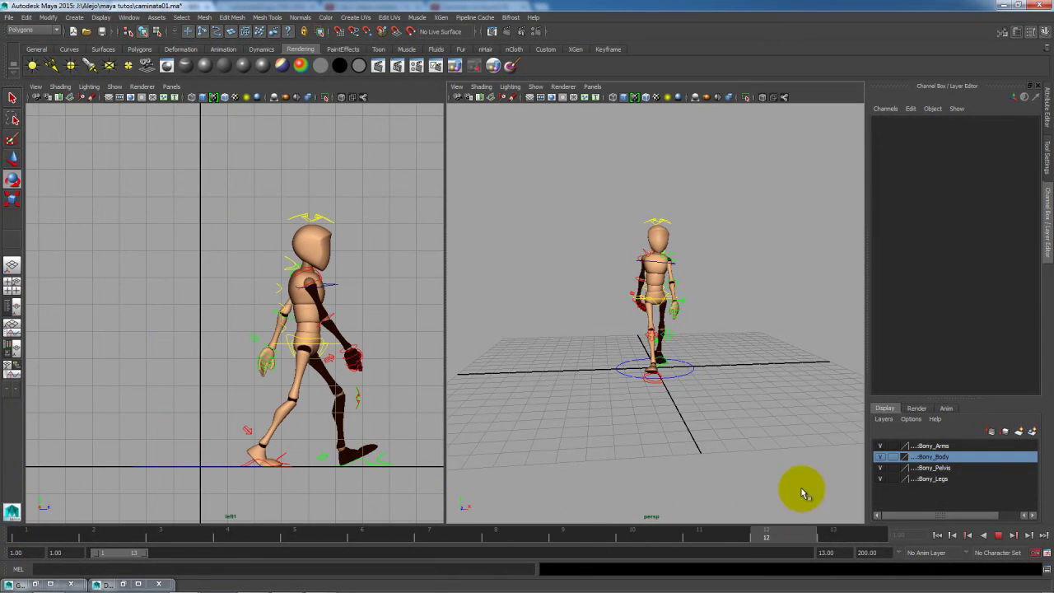